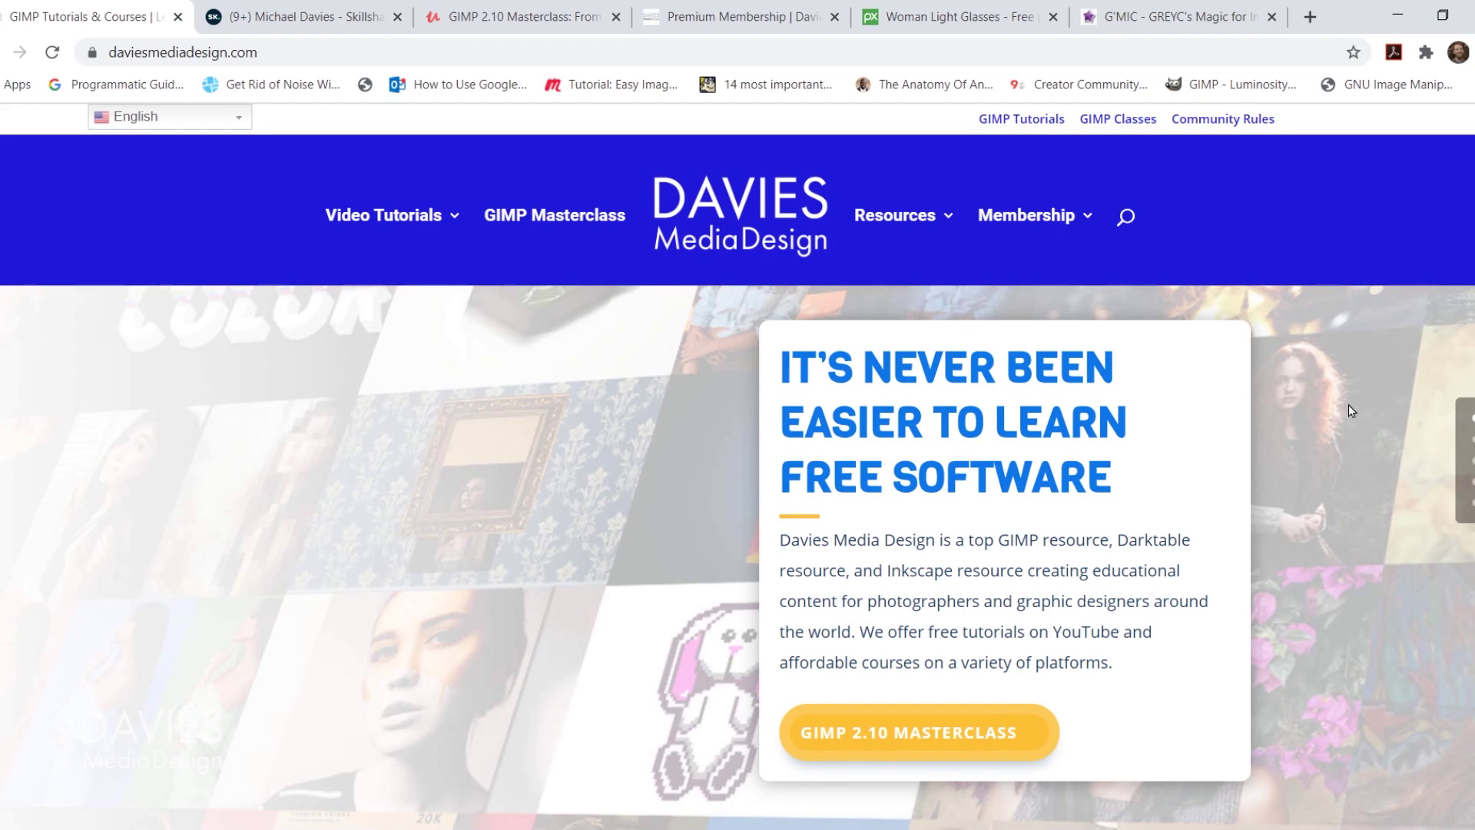
scroll(738, 553, "down", 3)
scroll(738, 553, "down", 5)
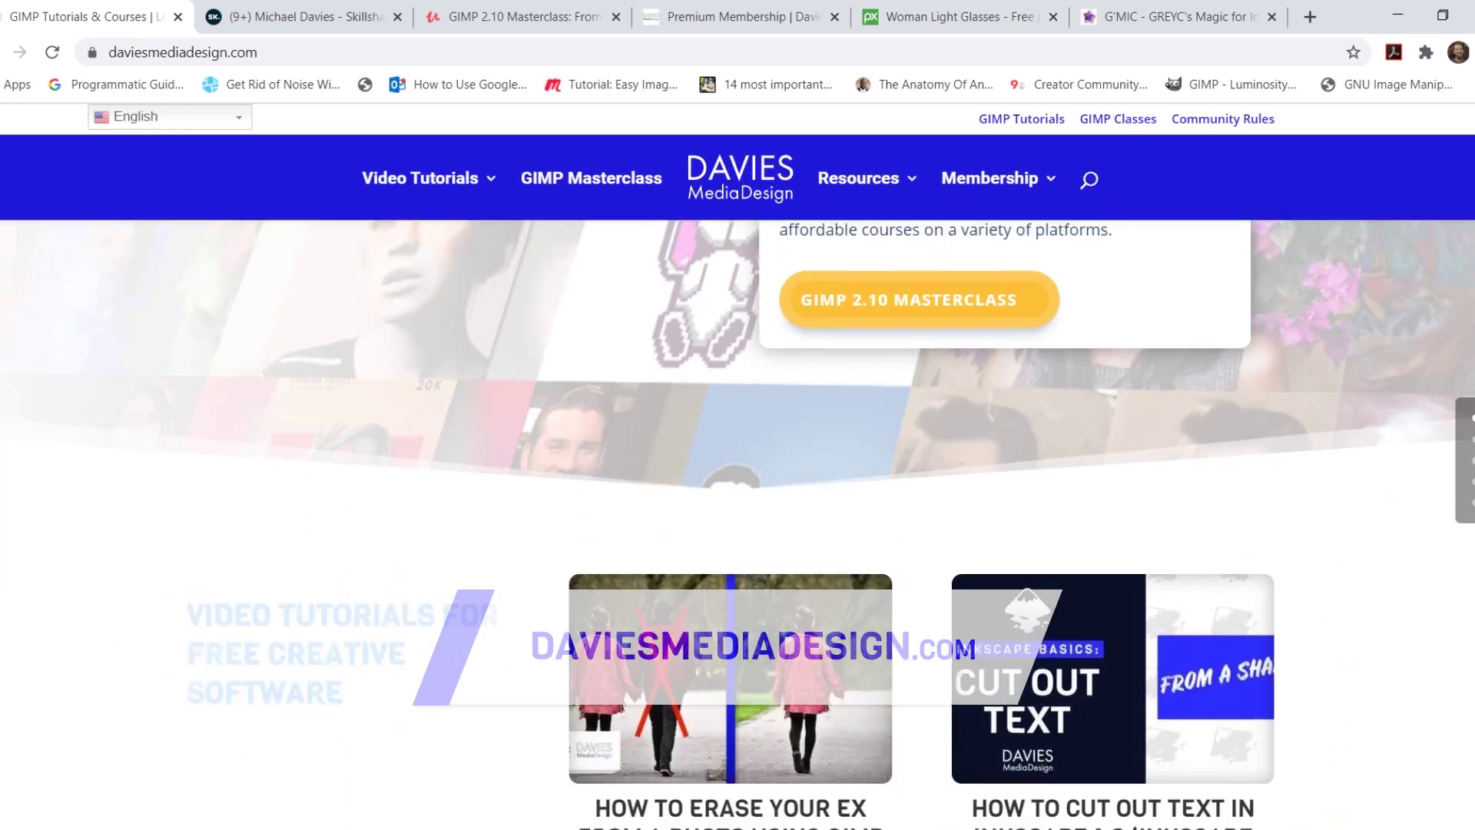
scroll(737, 519, "down", 1)
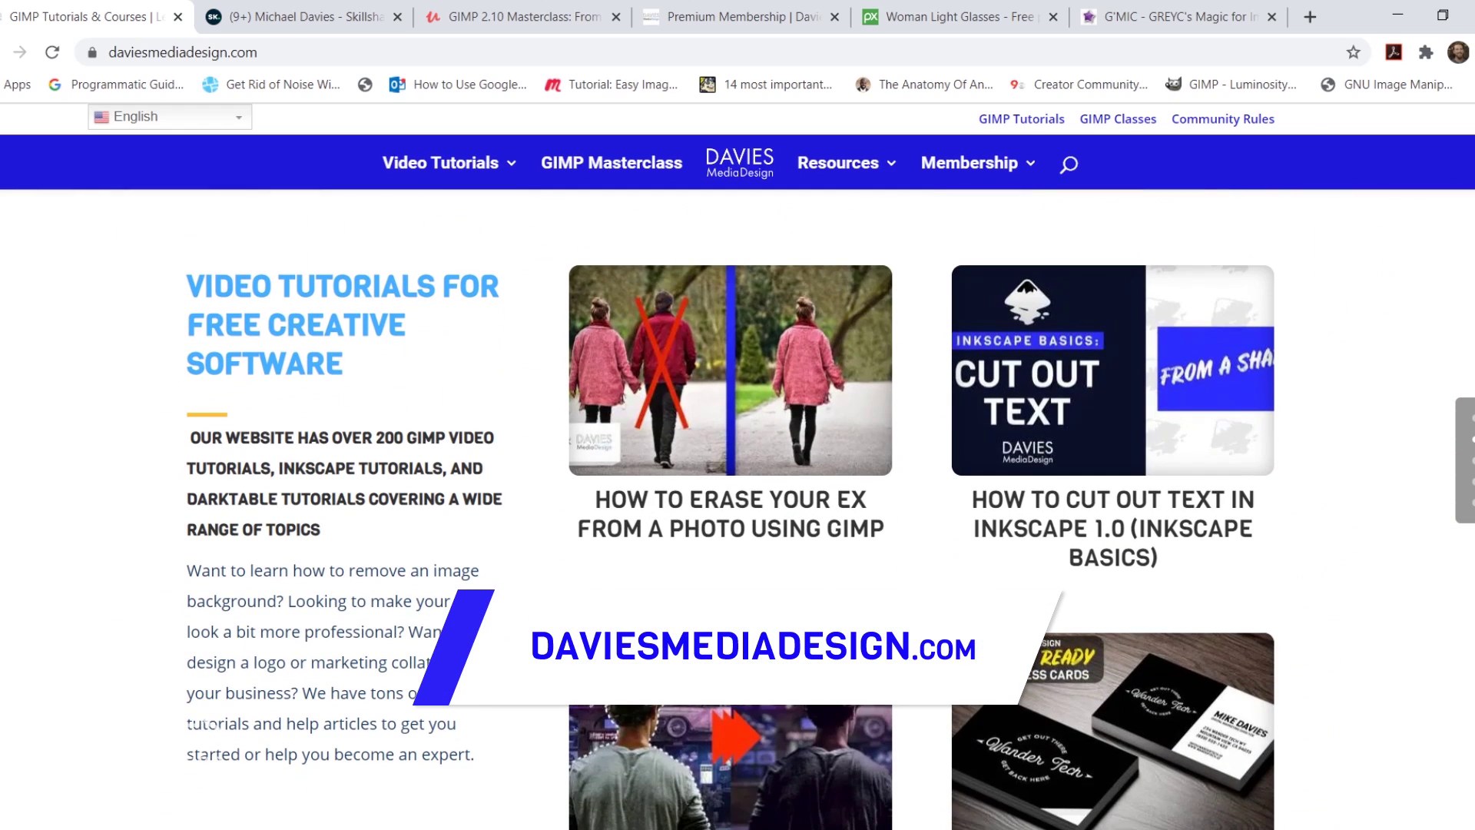
scroll(738, 519, "down", 3)
scroll(738, 518, "down", 3)
scroll(738, 520, "down", 3)
scroll(737, 519, "down", 4)
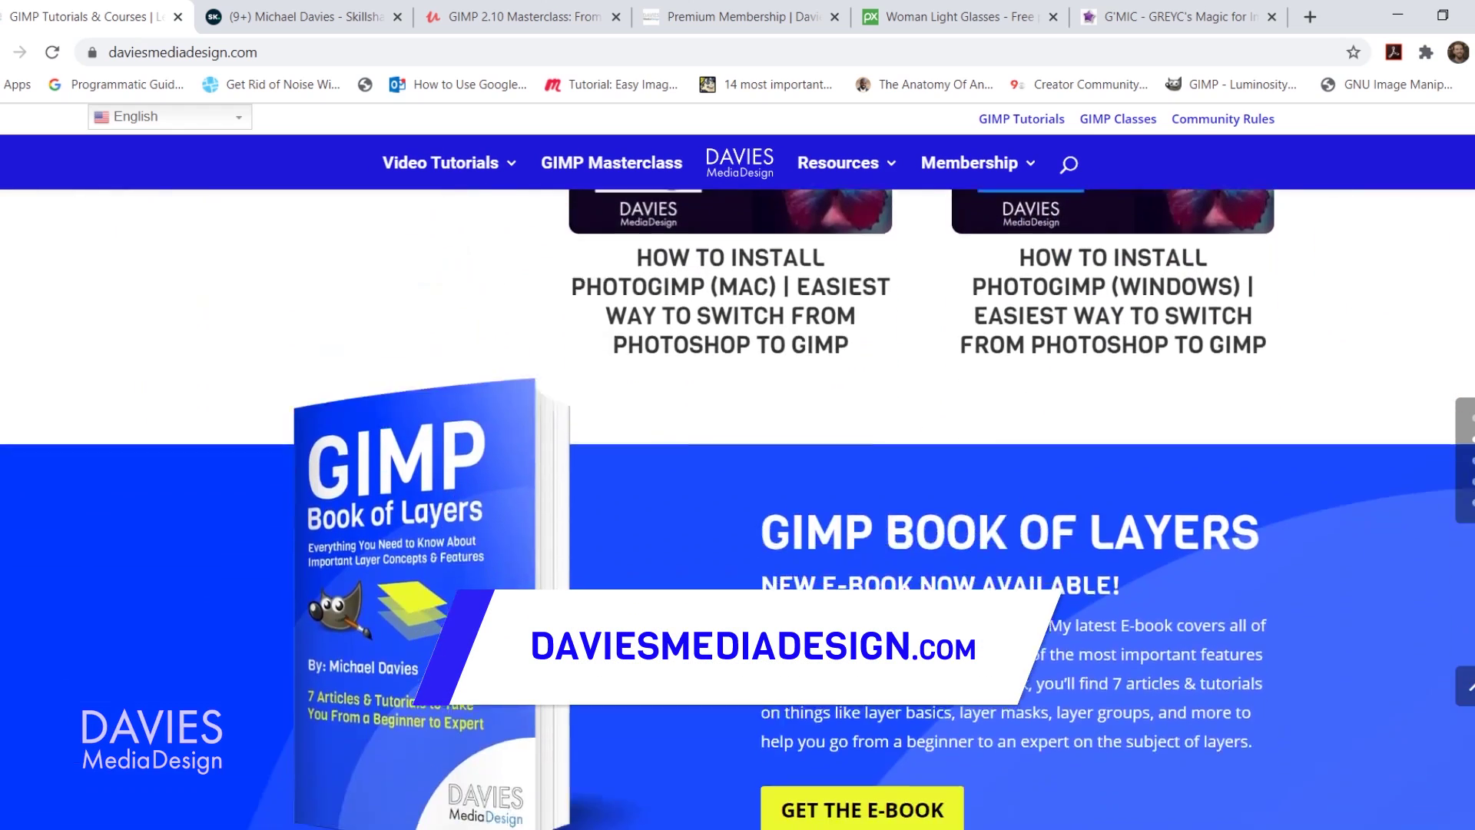
scroll(737, 520, "down", 1)
scroll(738, 519, "down", 5)
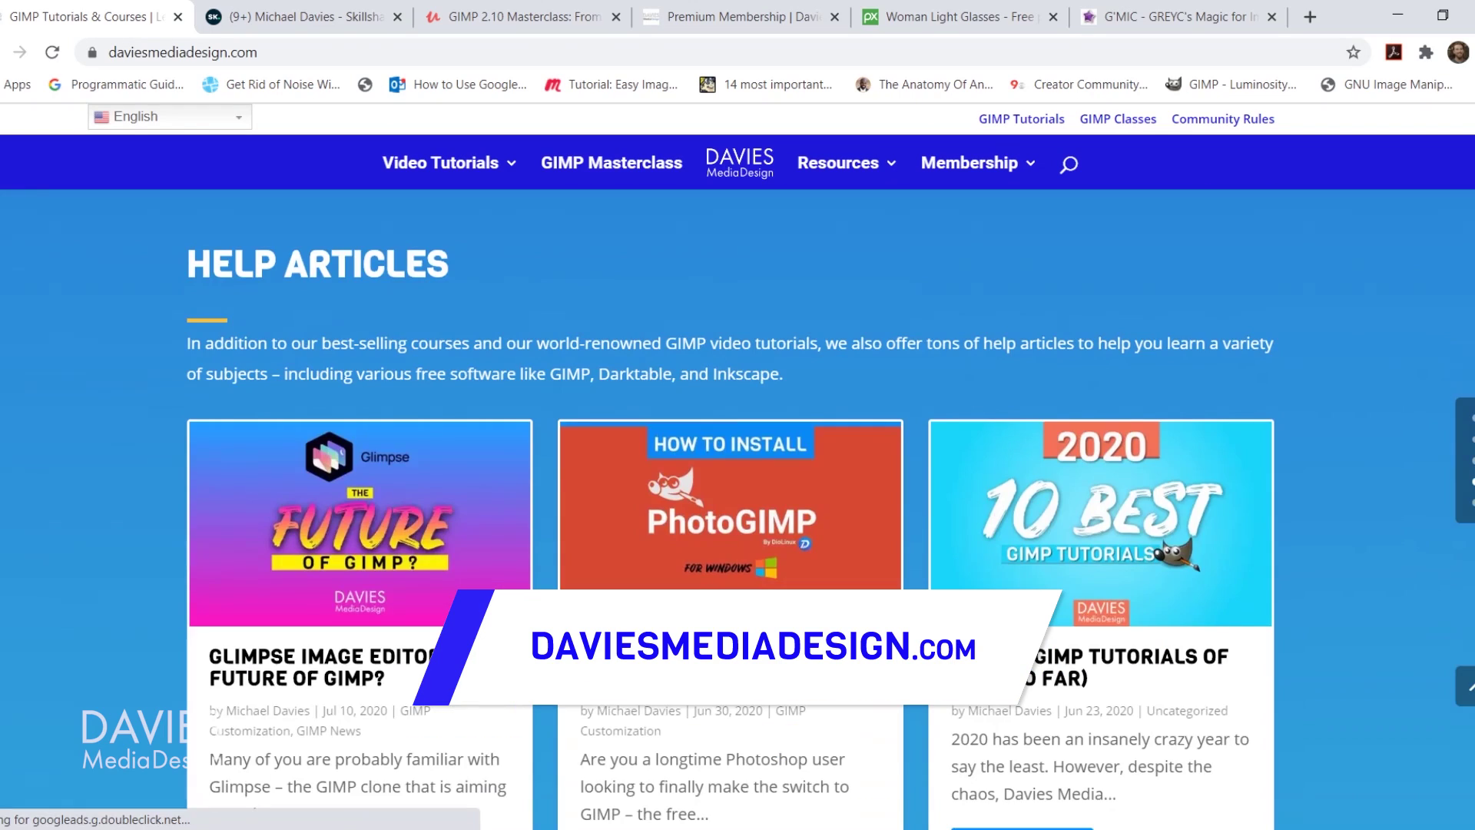
scroll(738, 519, "down", 2)
scroll(739, 519, "down", 2)
scroll(738, 519, "down", 5)
scroll(739, 519, "down", 4)
scroll(738, 519, "down", 3)
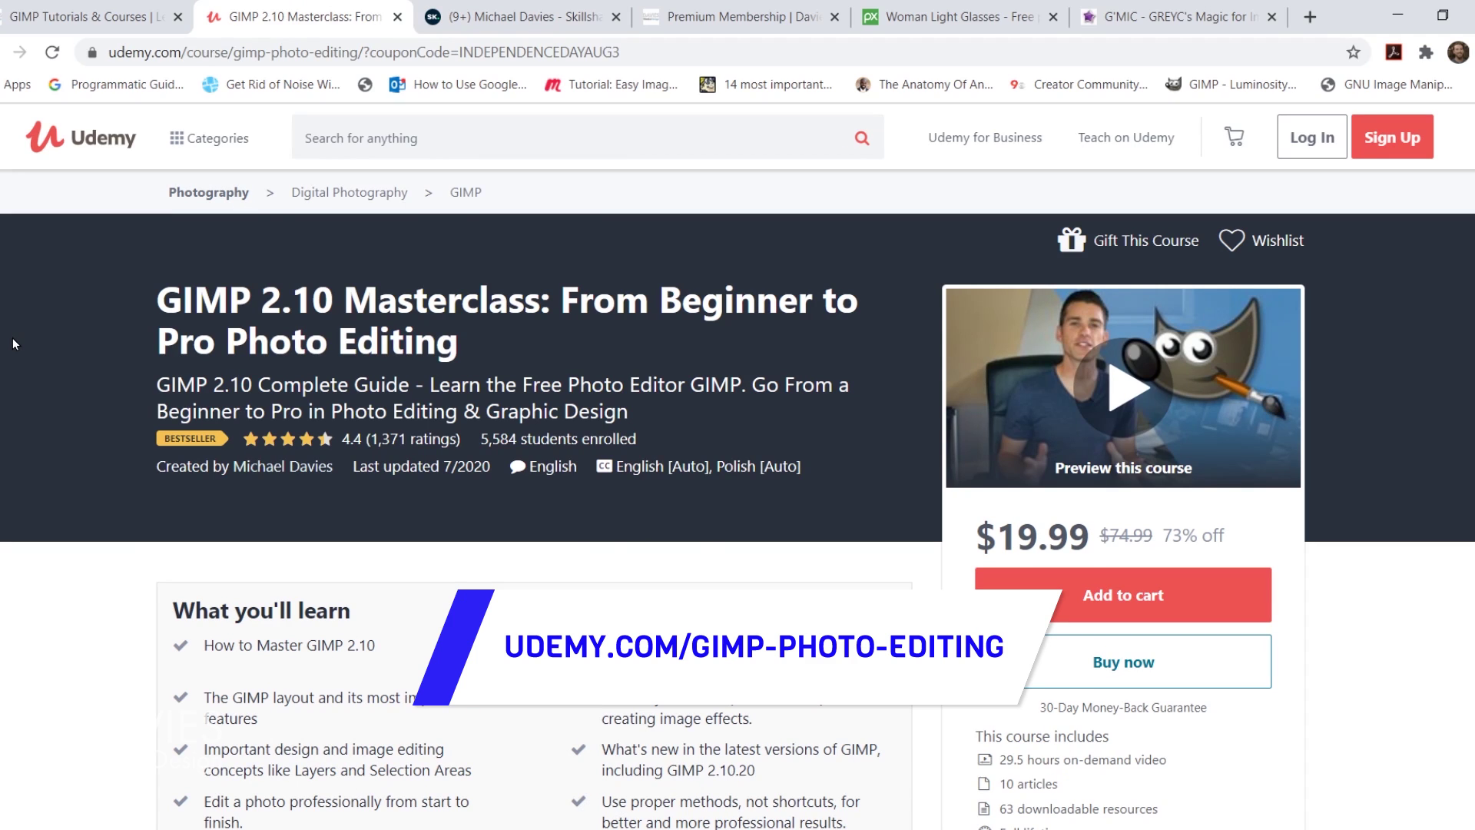
Step: Cycle through the browser tabs to the Skillshare profile and Premium Membership pages
key("ctrl+Tab")
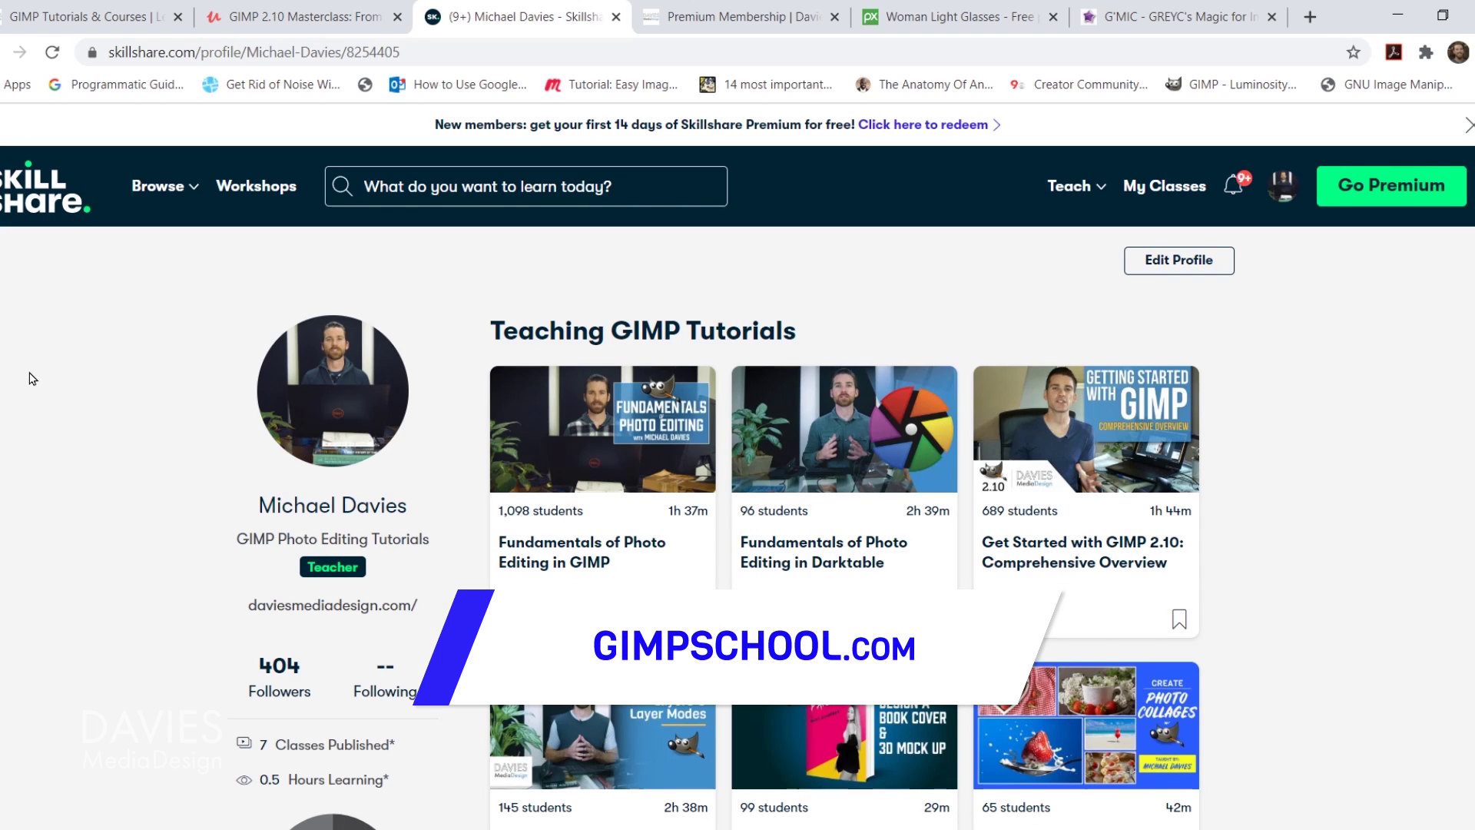
key("ctrl+Tab")
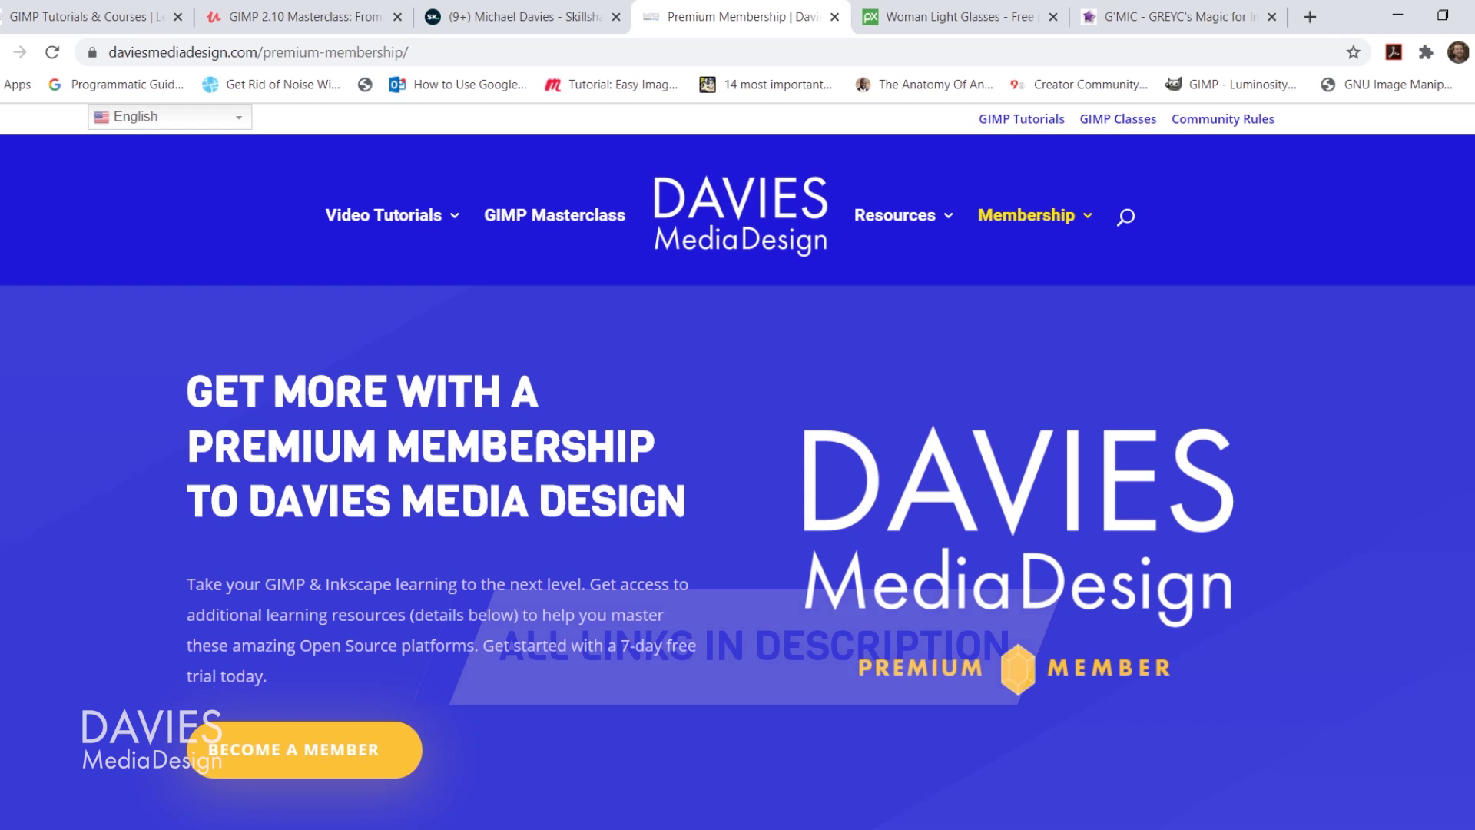
Step: Show the download sizes for the Pixabay string-lights portrait, then bring up the G'MIC website
key("ctrl+Tab")
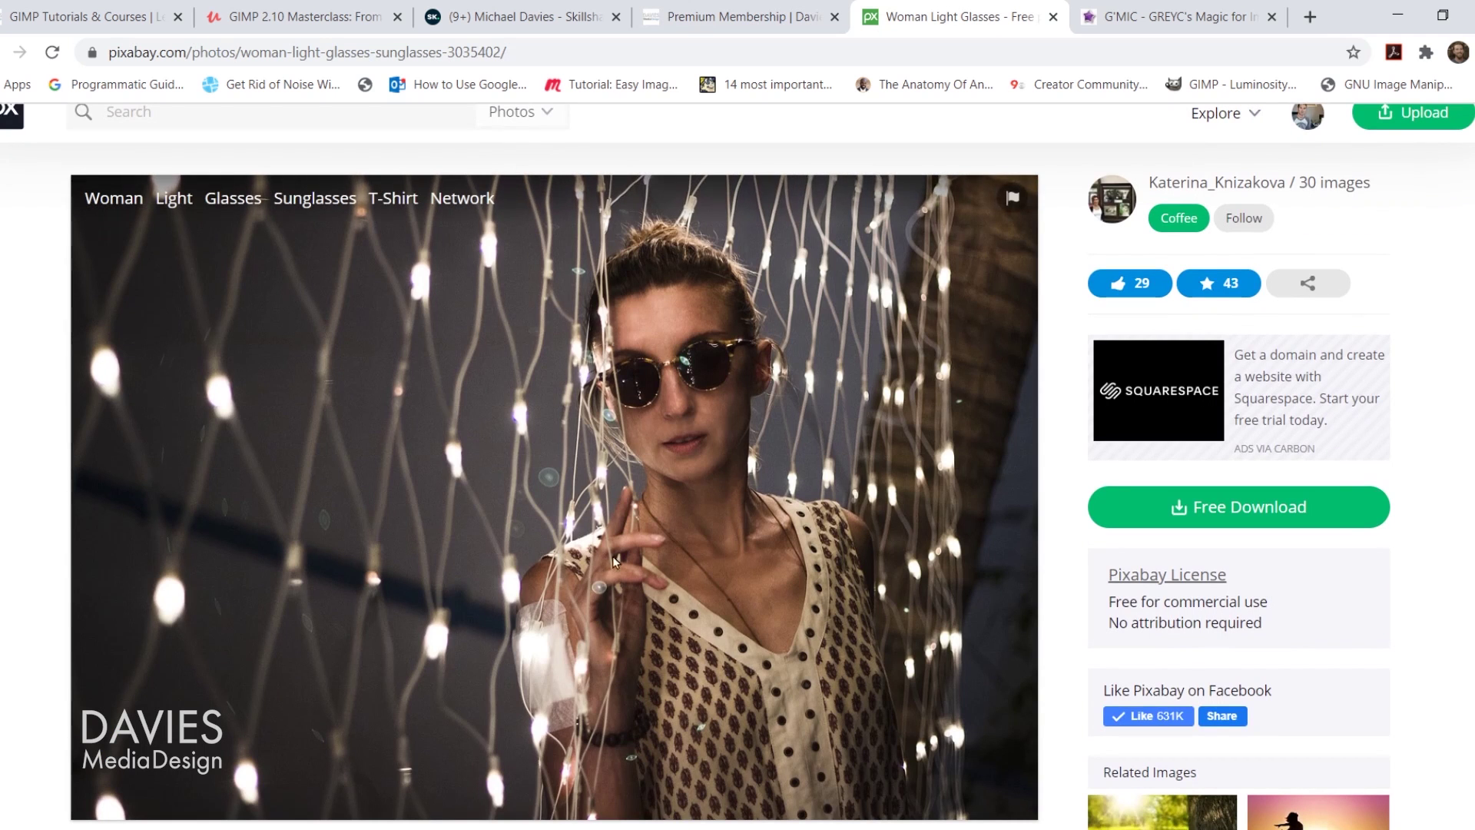
left_click(1198, 509)
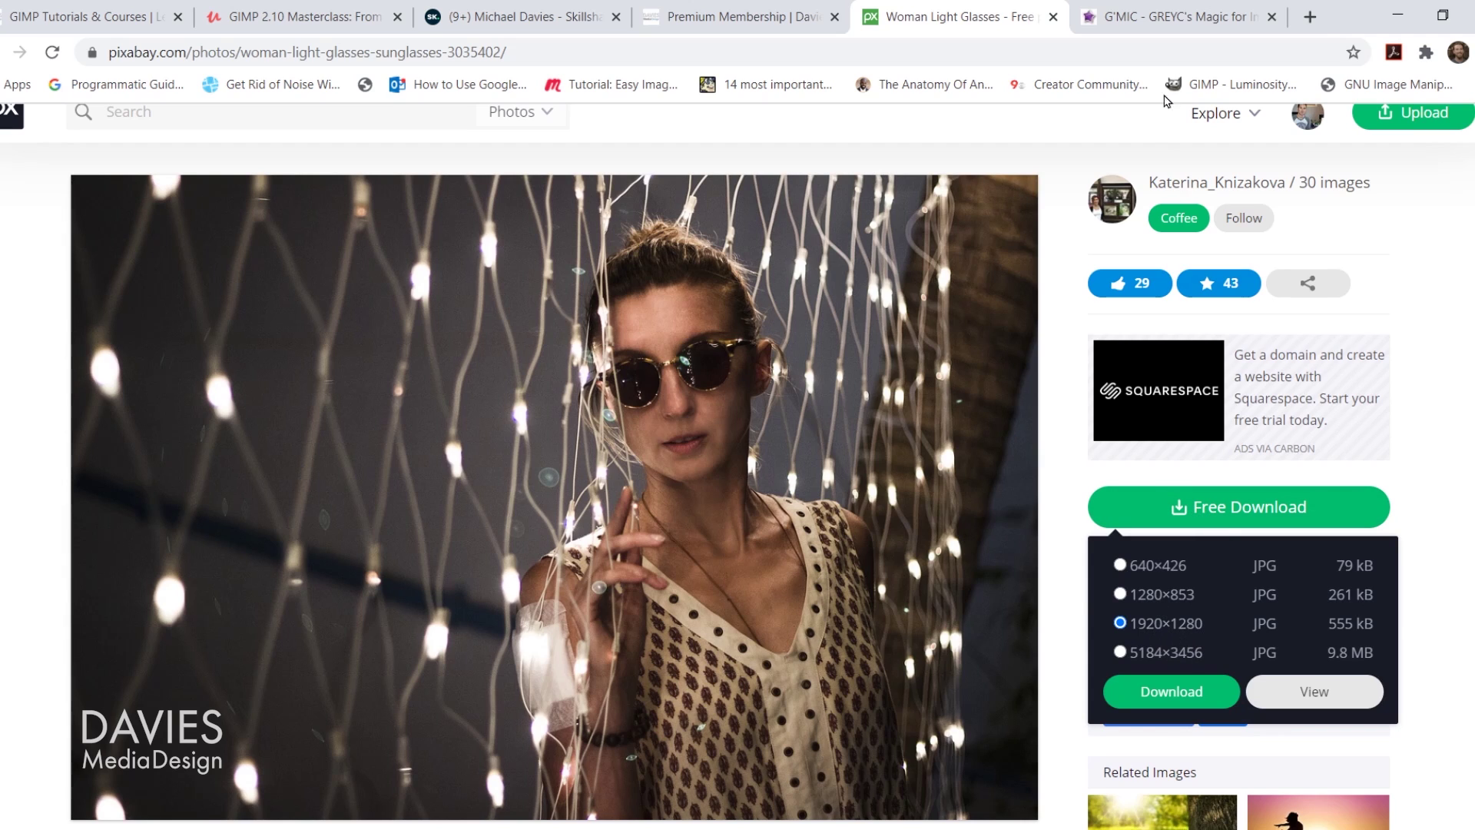
left_click(1153, 17)
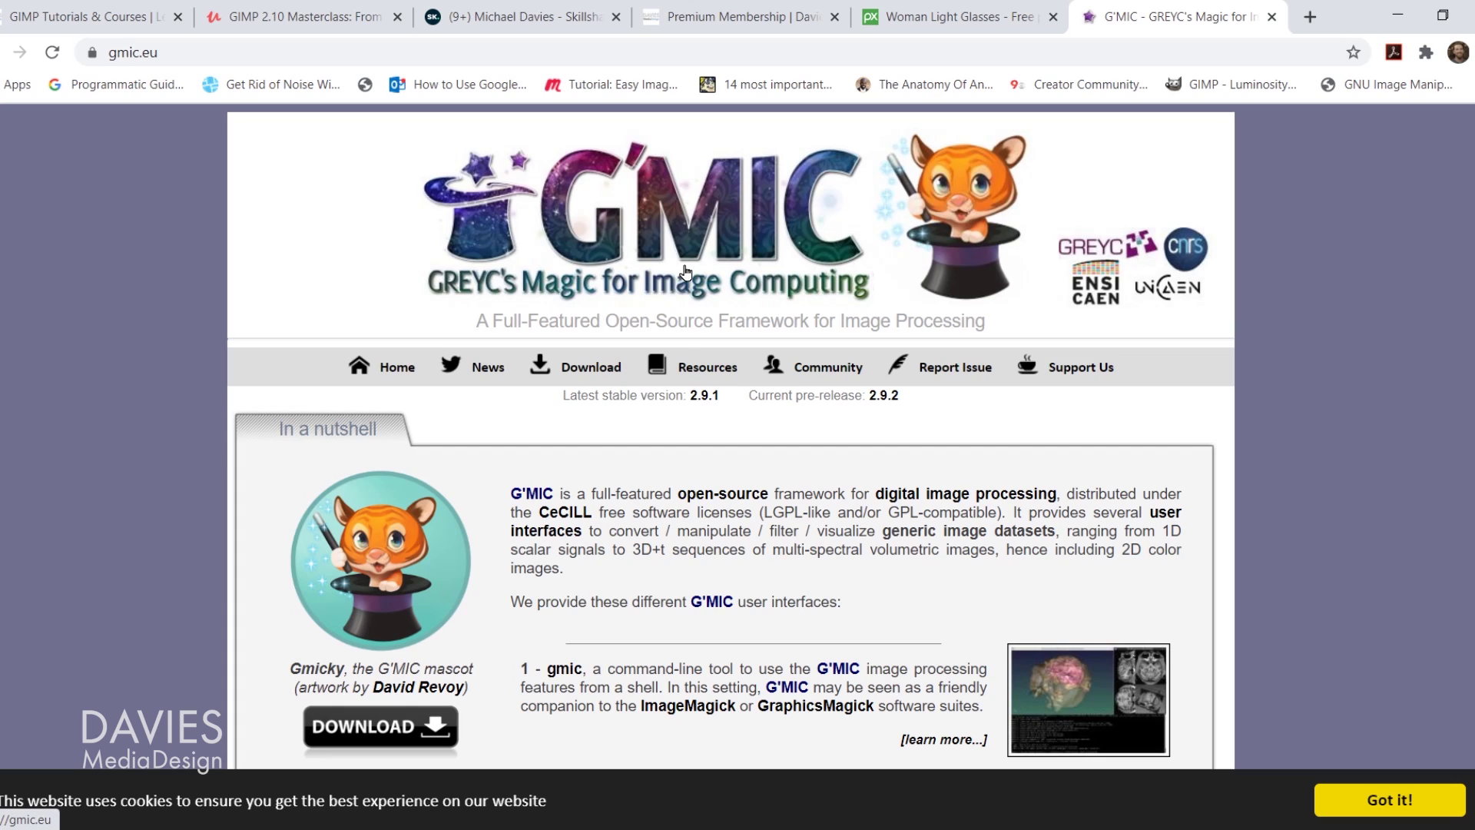
Step: Go to the gmic.eu download page for the GIMP plug-in
left_click(575, 367)
scroll(738, 461, "down", 5)
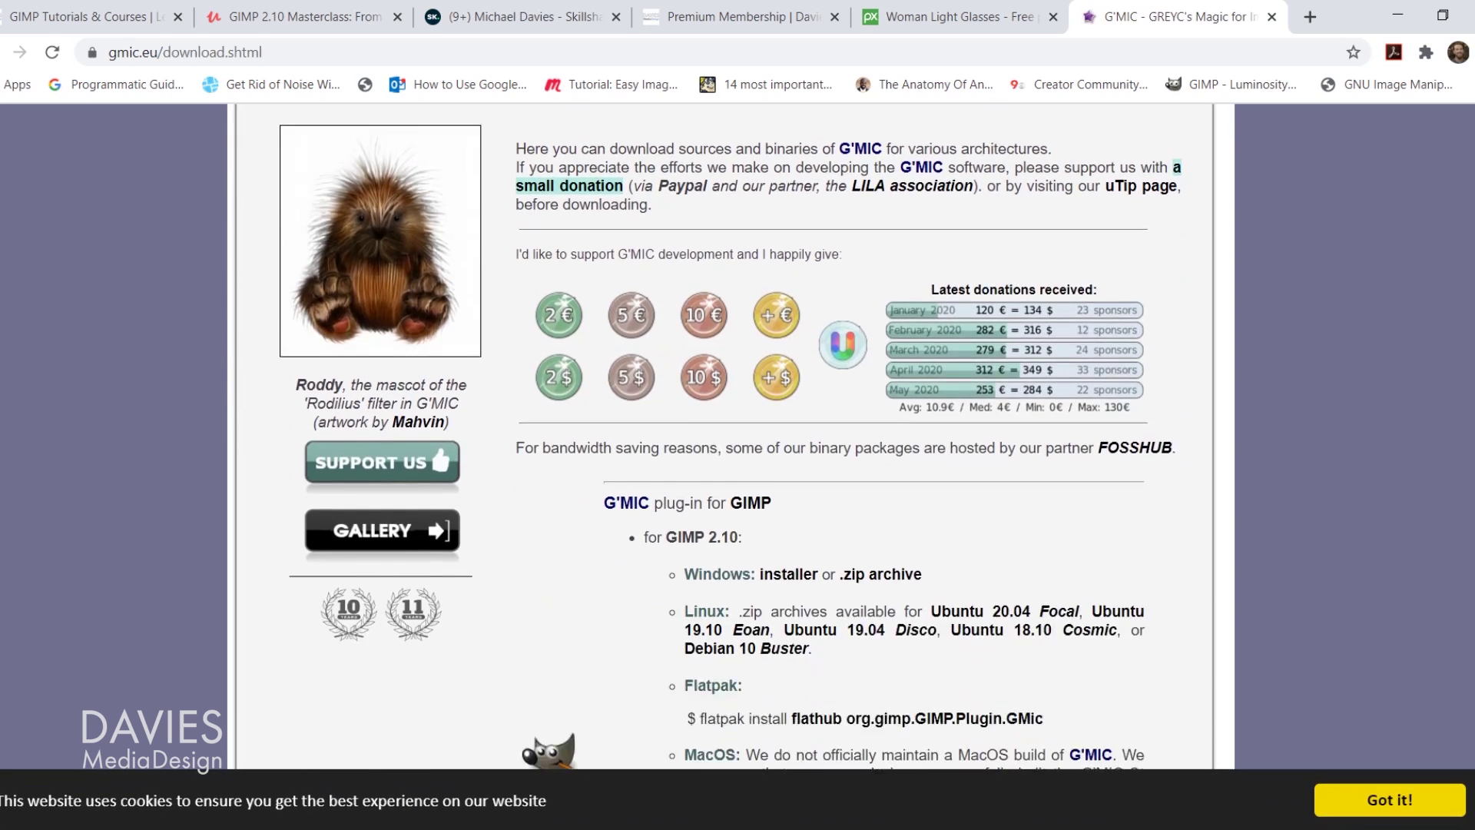
scroll(737, 462, "down", 1)
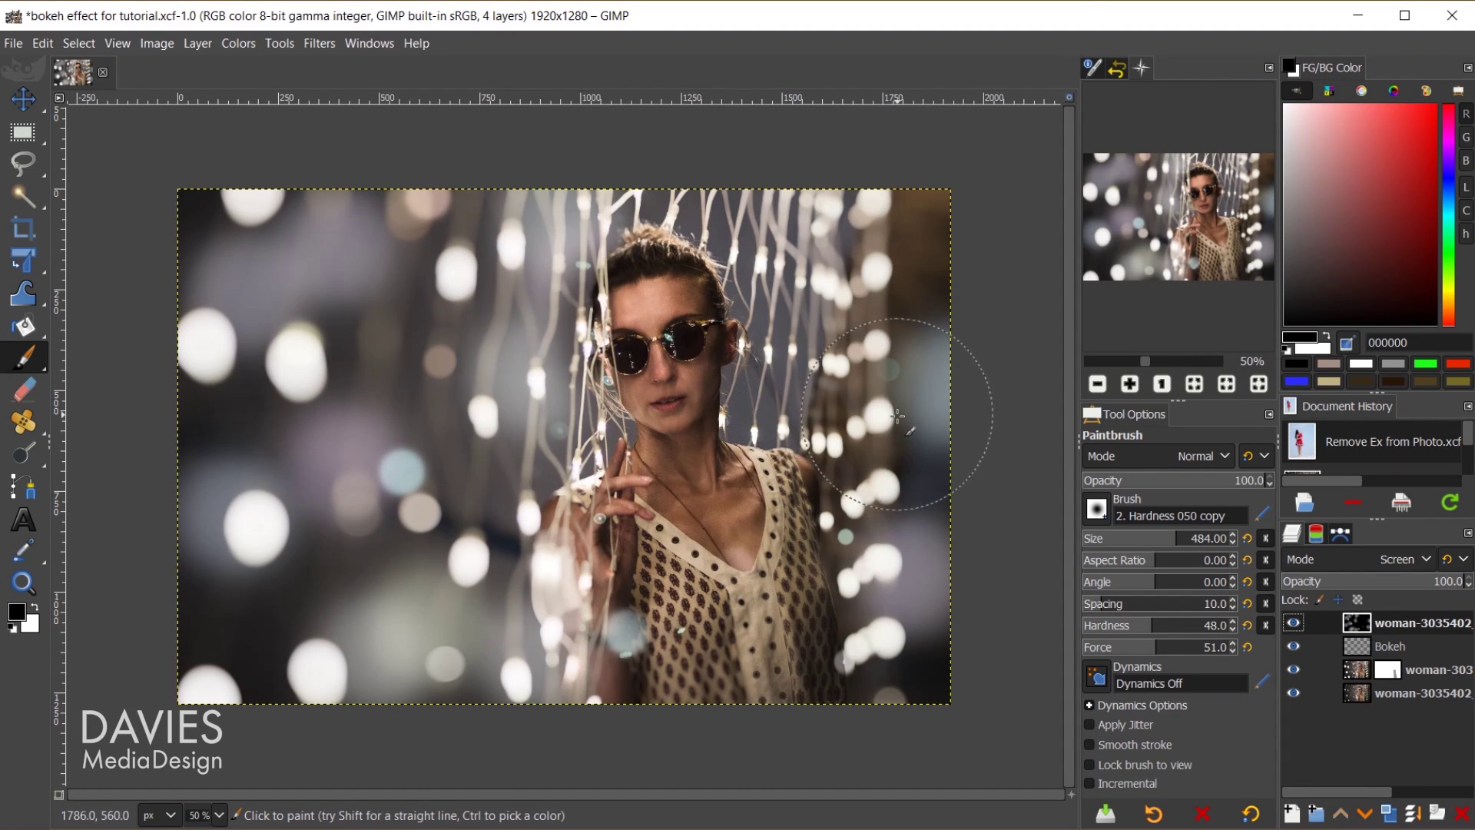
Step: Hide and re-show the top layer to compare the bokeh composite with the original photo
left_click(1294, 622)
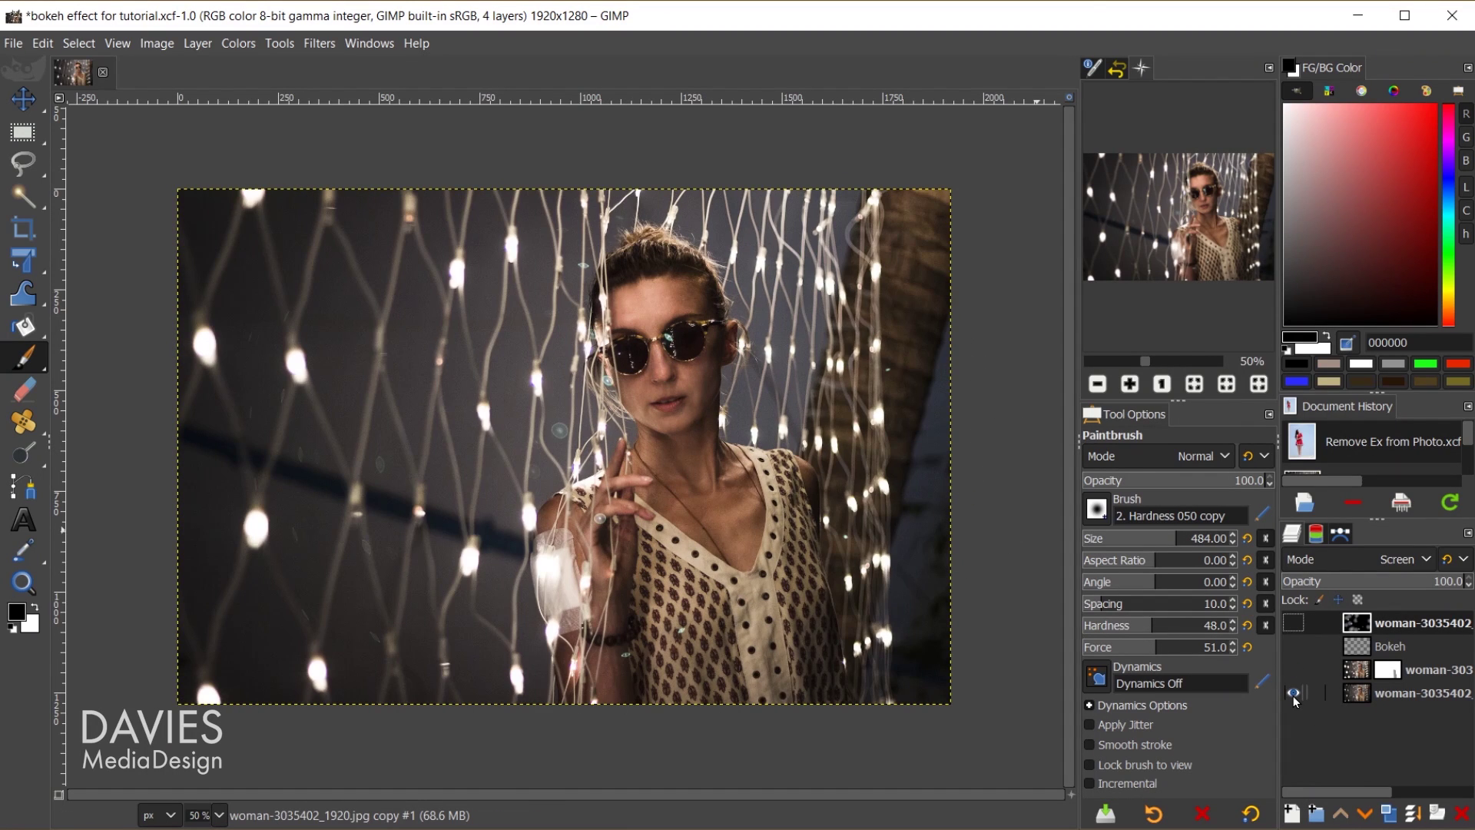
left_click(1295, 693, "shift")
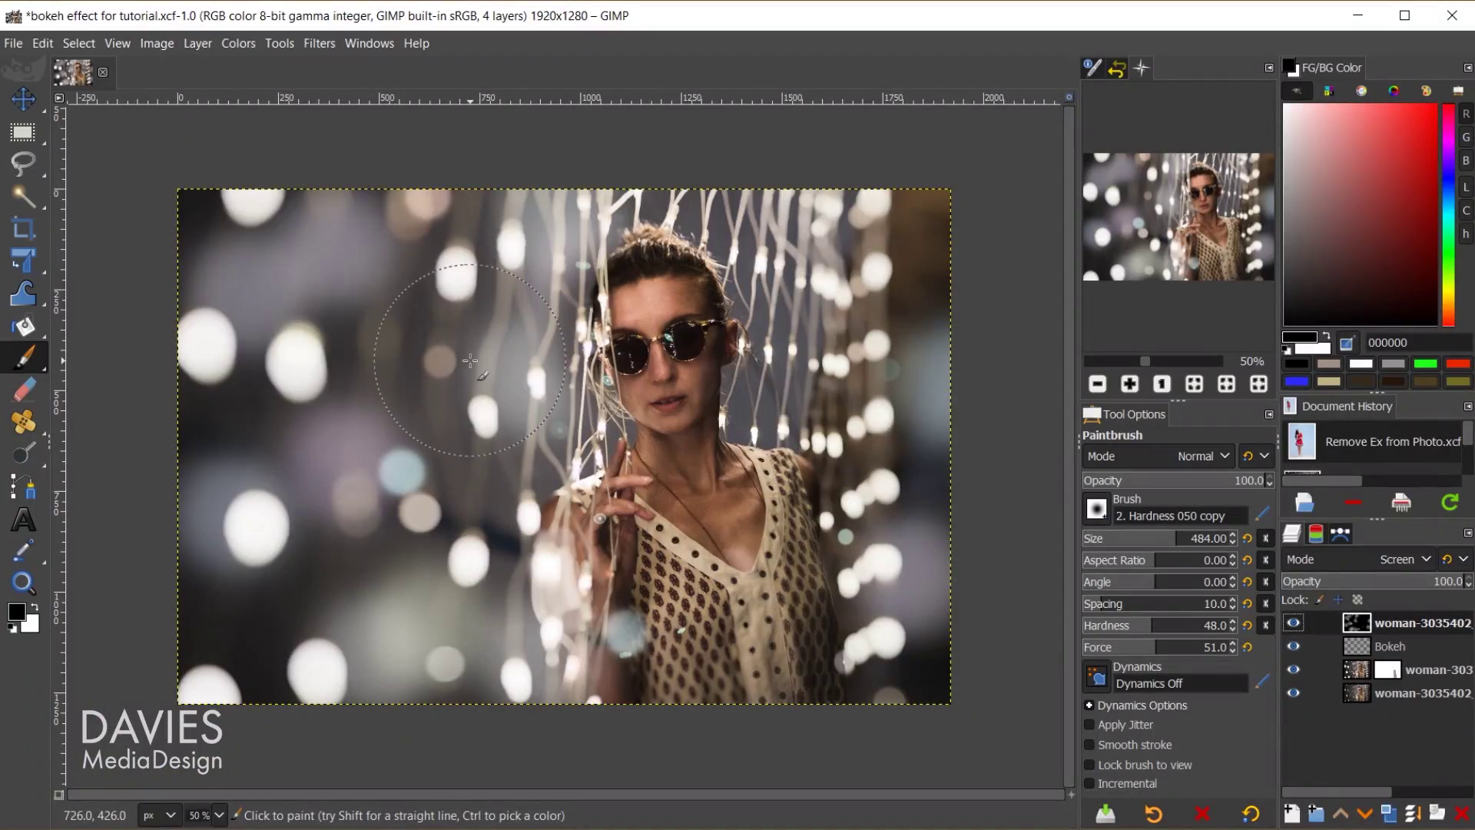
left_click(15, 43)
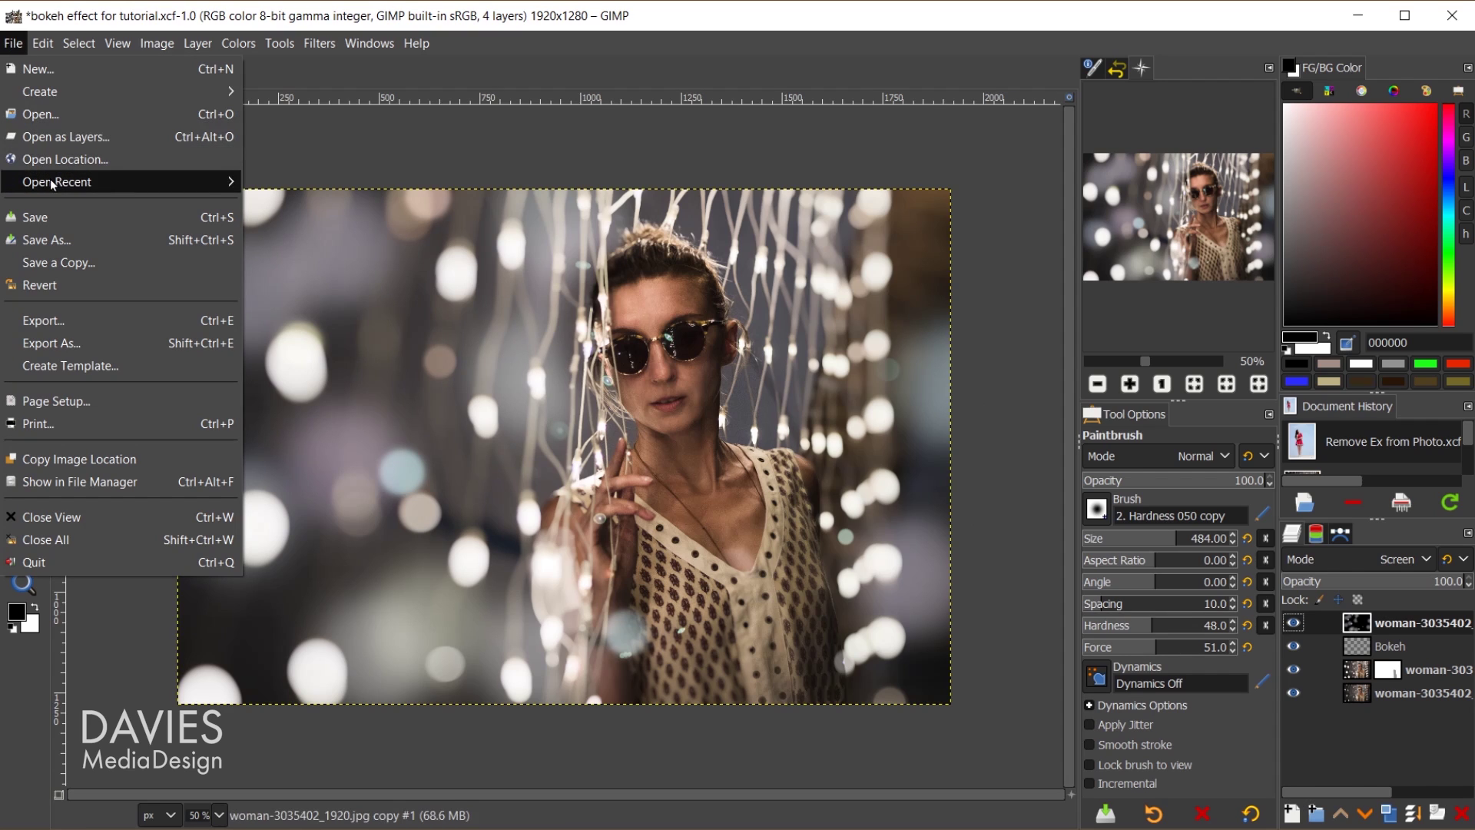
mouse_move(58, 182)
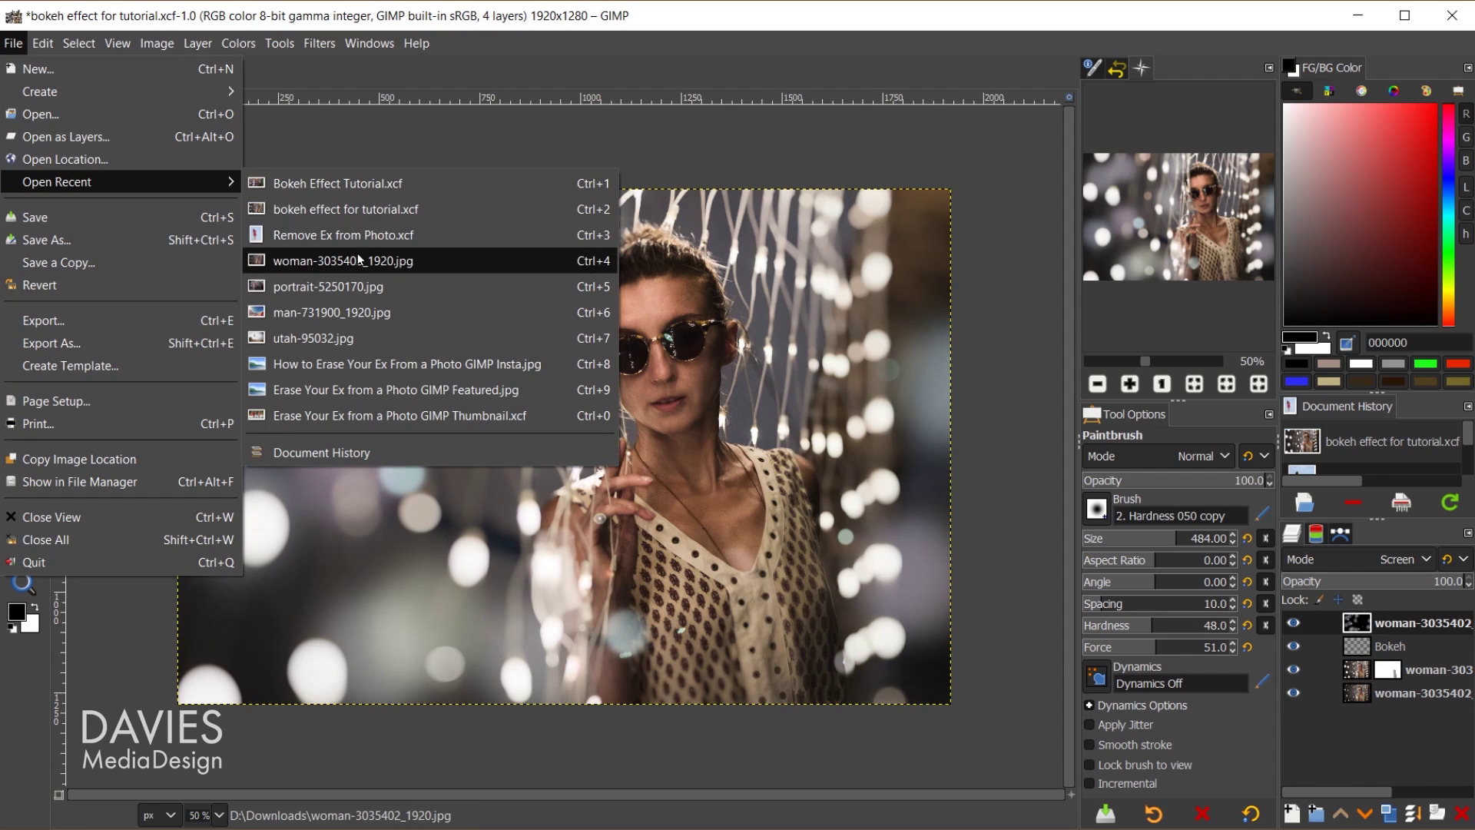
Step: Open woman-3035402_1920.jpg from recent files and rename its layer to Portrait
left_click(373, 263)
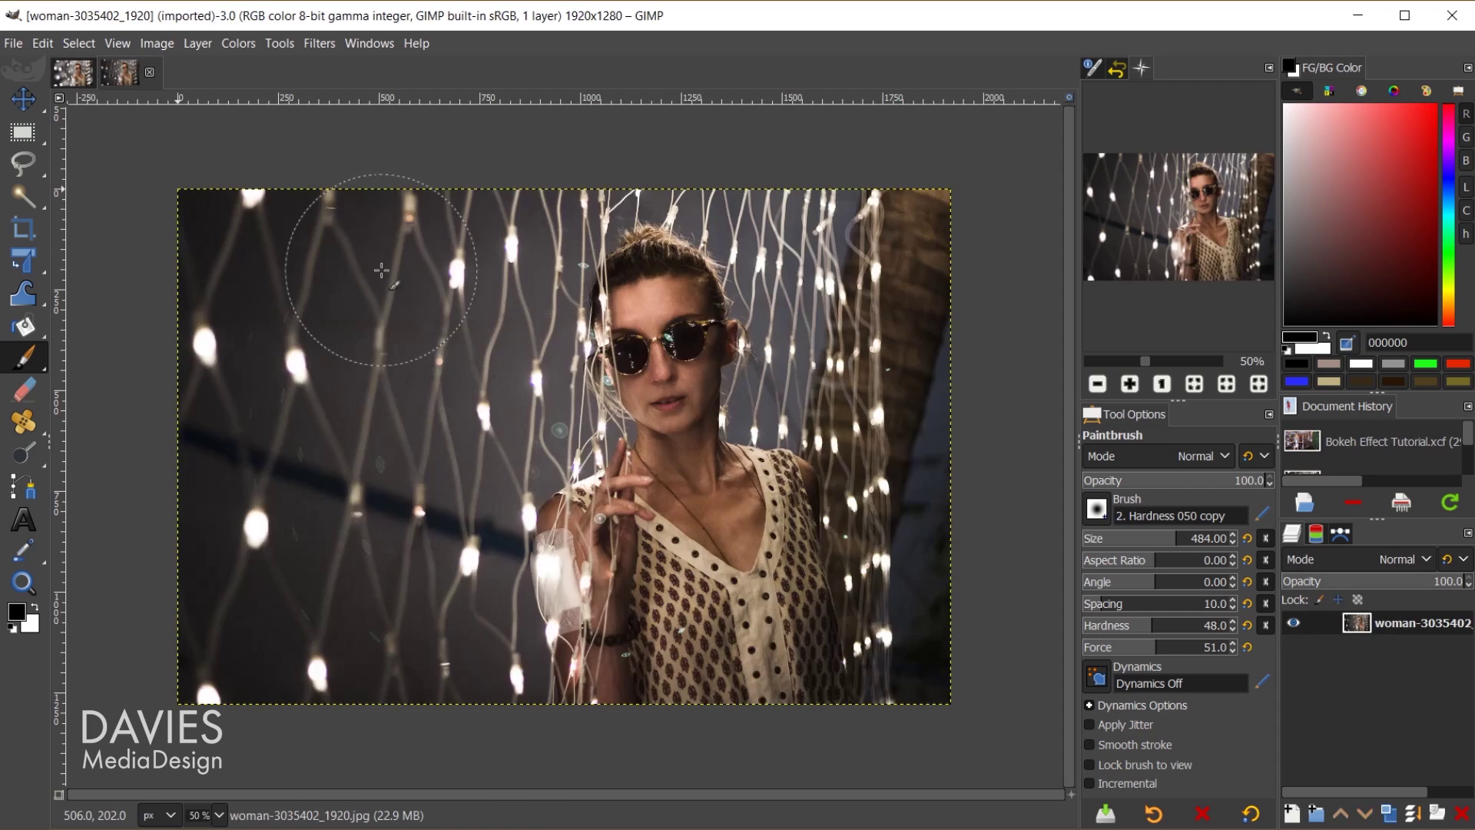
double_click(1380, 625)
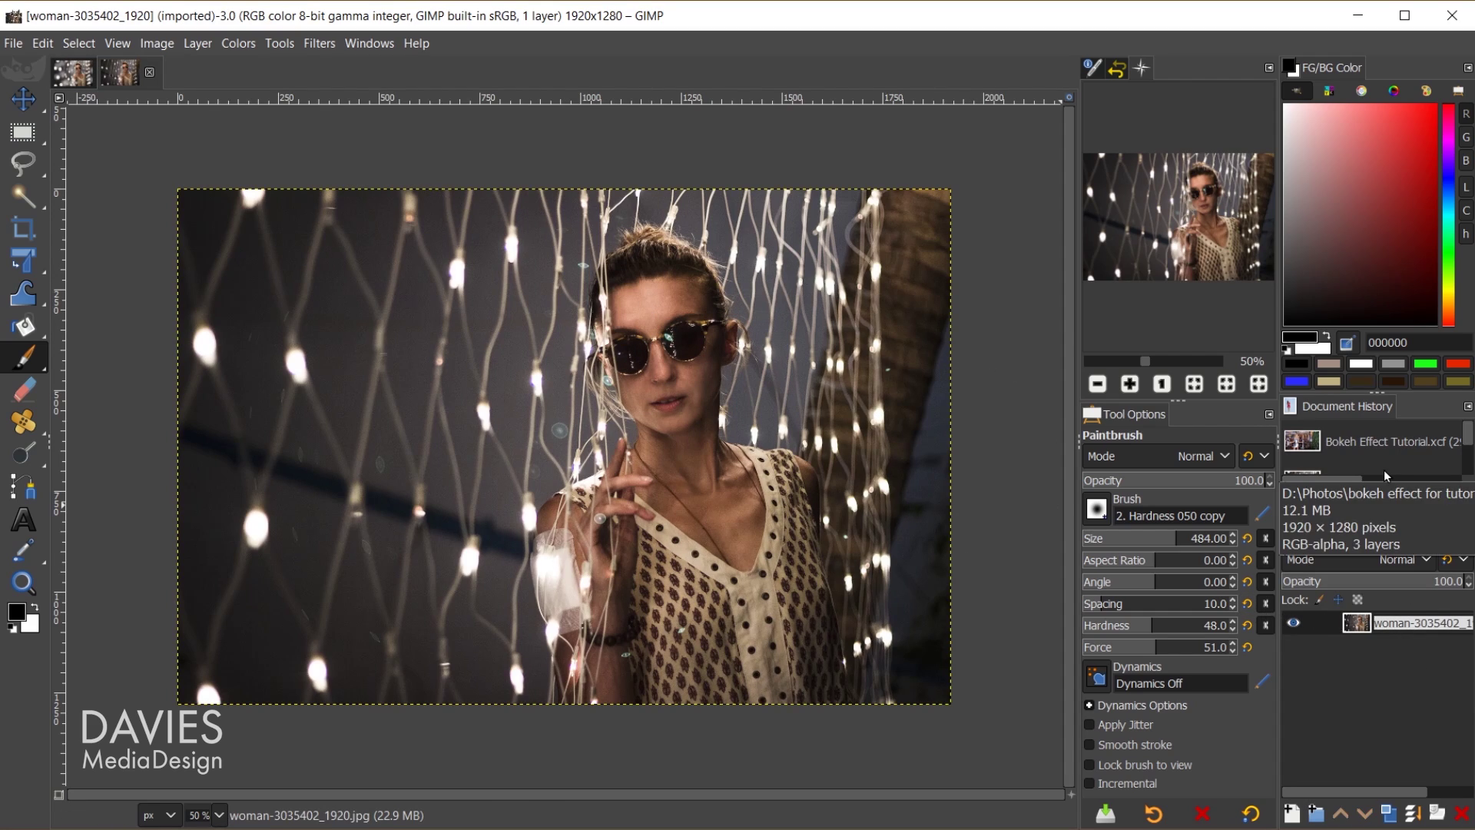
type("Portrait")
key("Return")
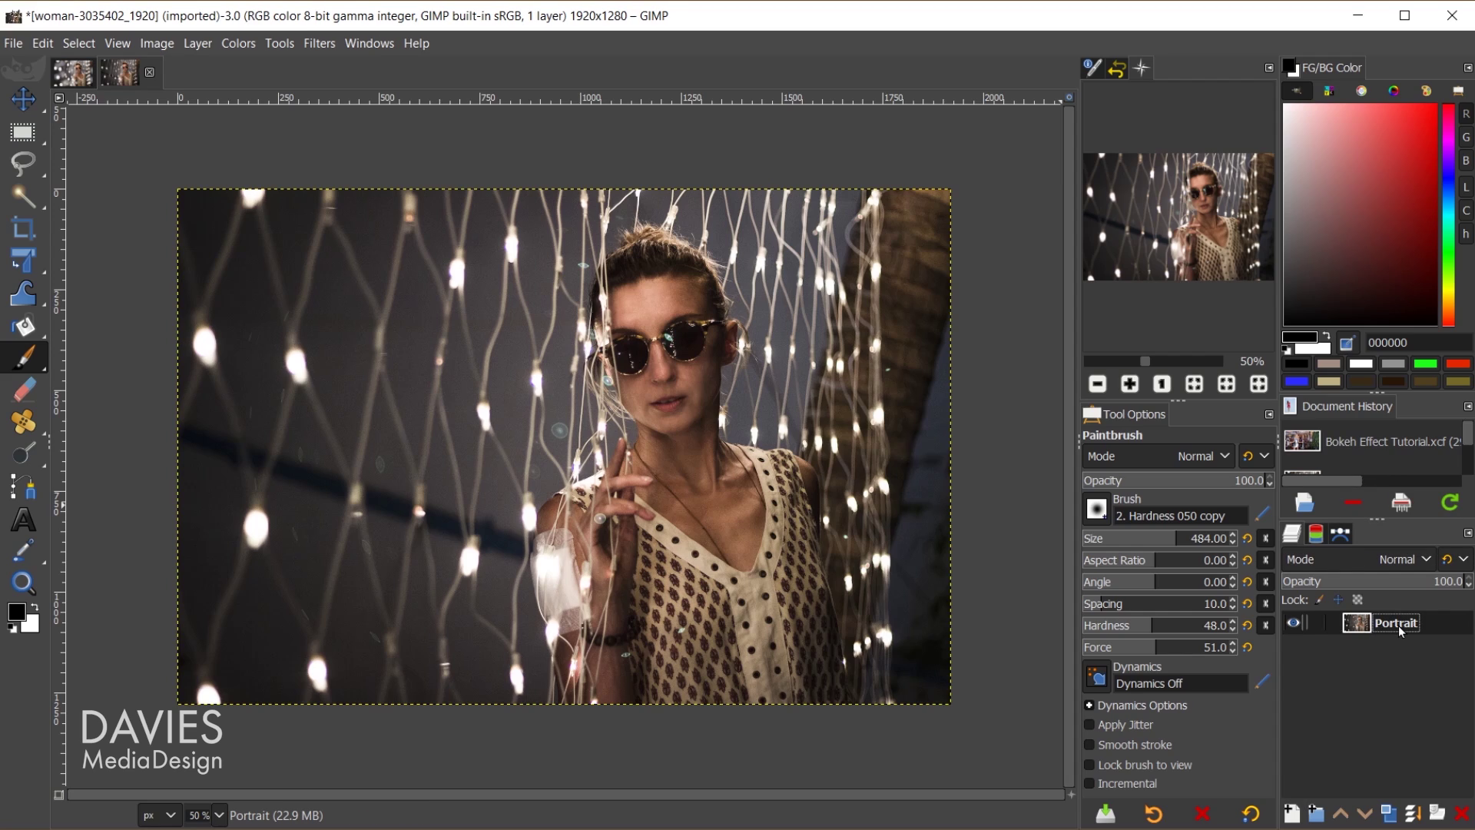
Step: Duplicate the Portrait layer as Portrait copy and switch to the Move tool
left_click(1389, 815)
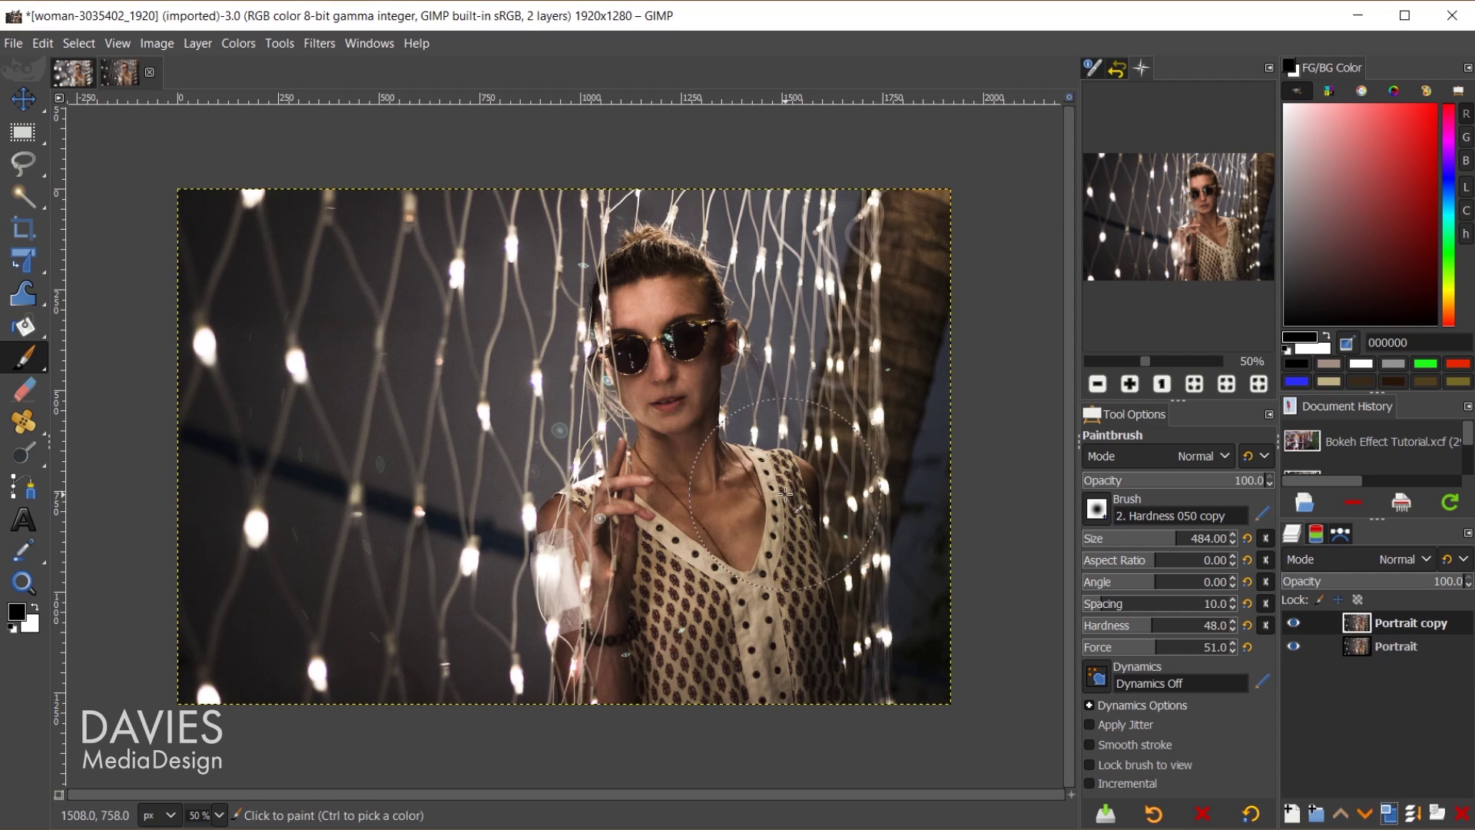
key("m")
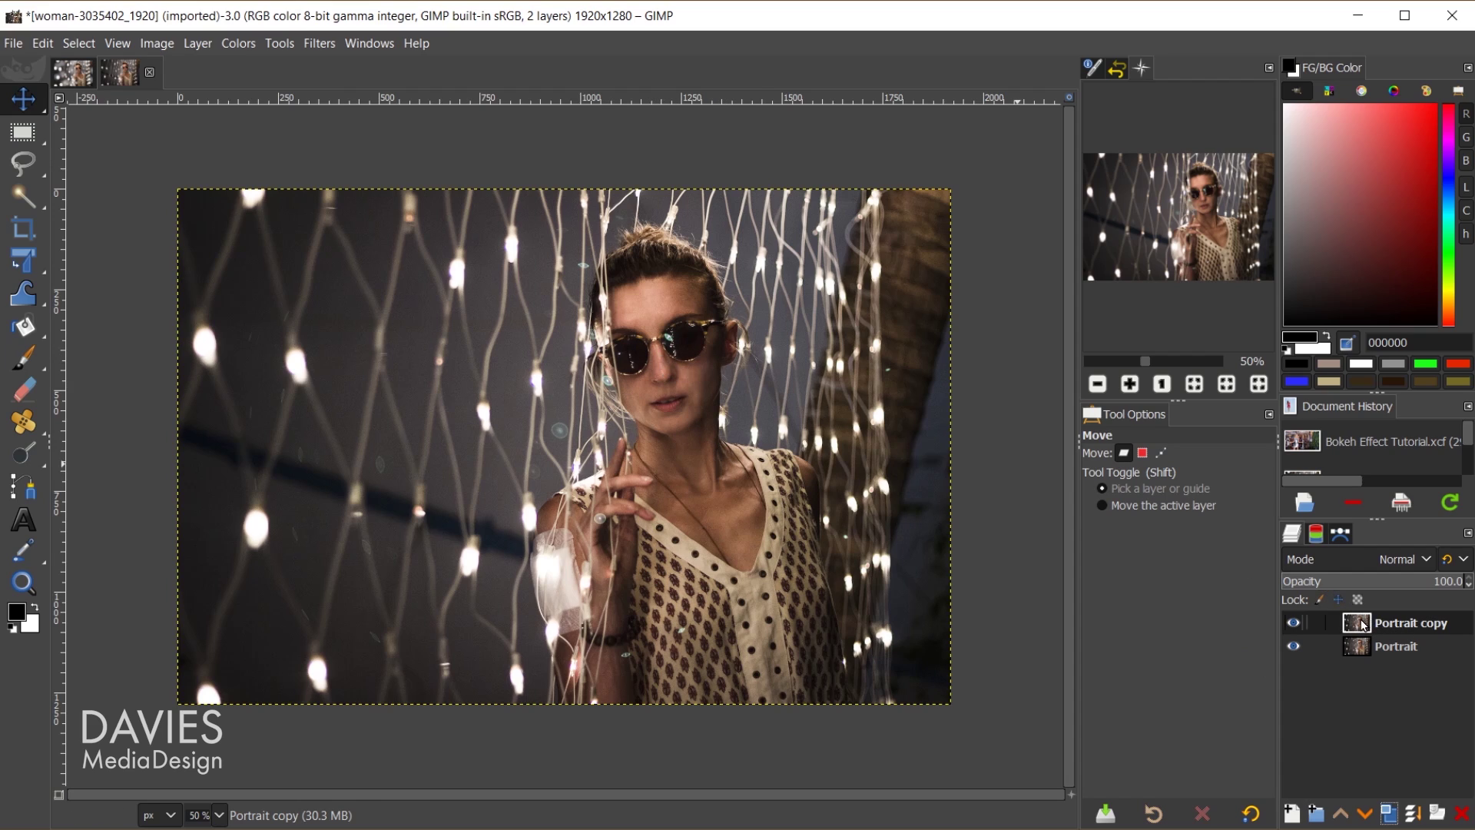
left_click(315, 46)
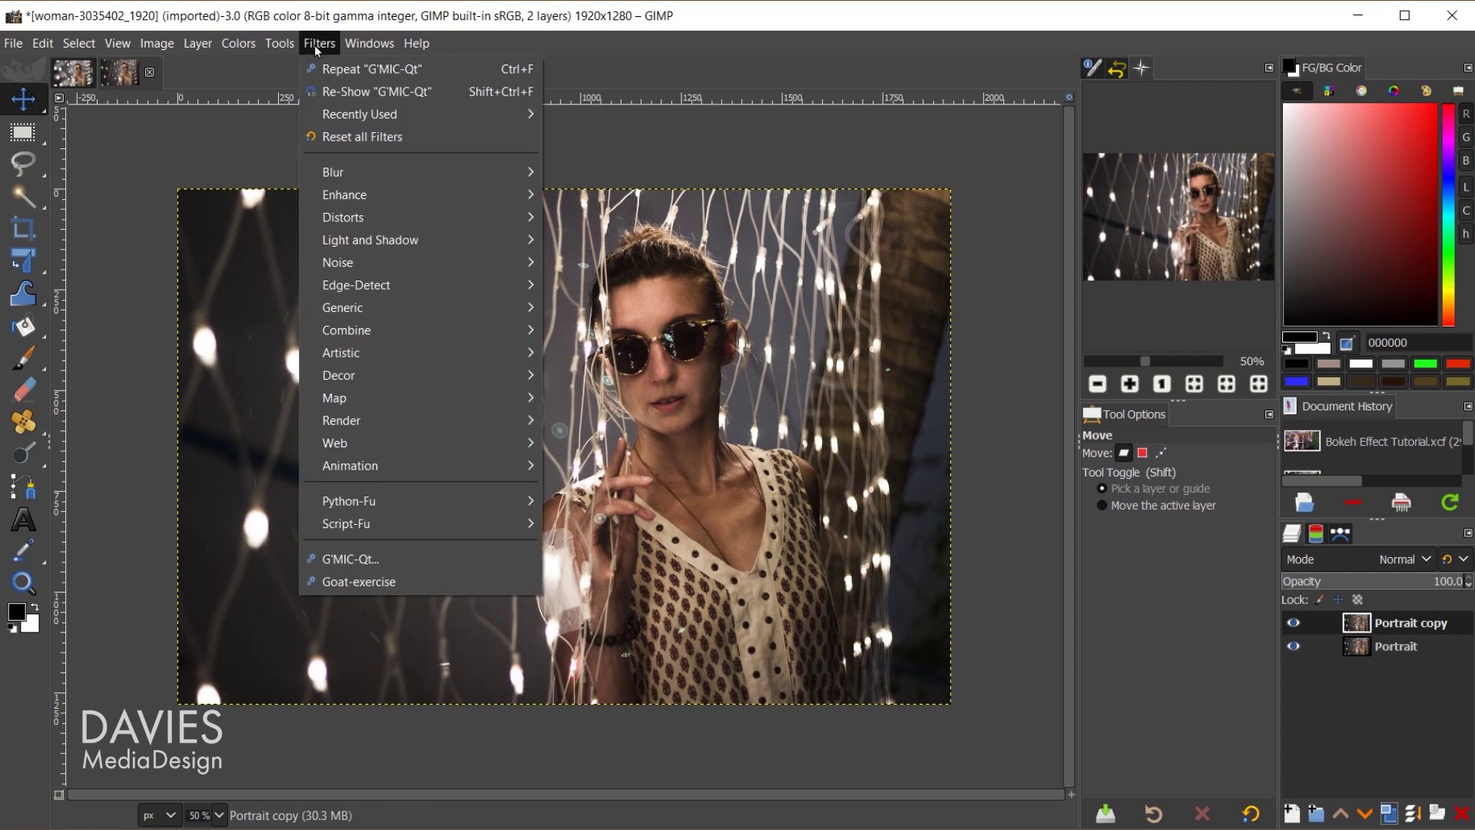
mouse_move(333, 172)
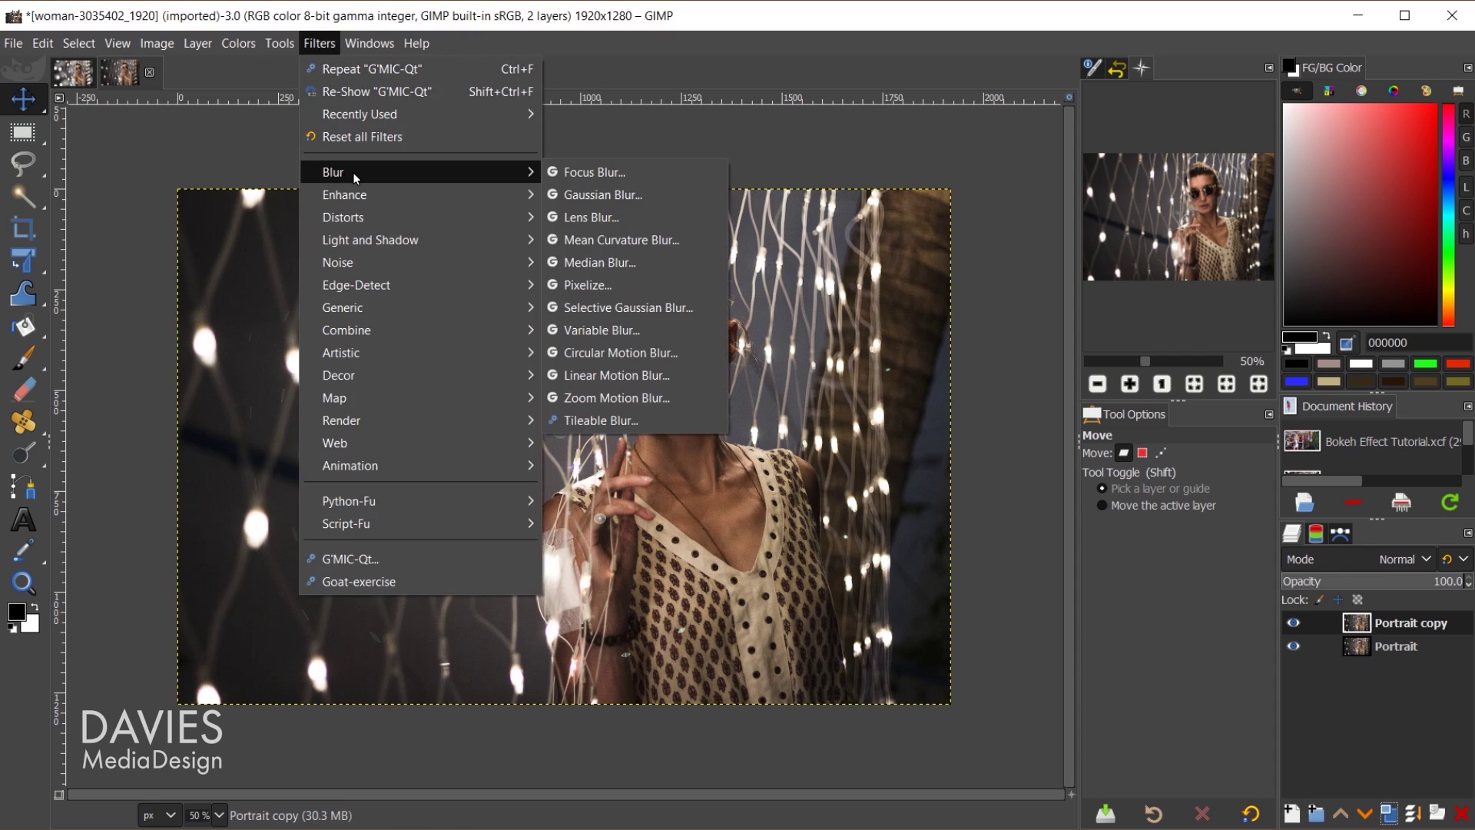
Step: Preview a Focus Blur on Portrait copy with its focus centre on the woman's face
left_click(632, 172)
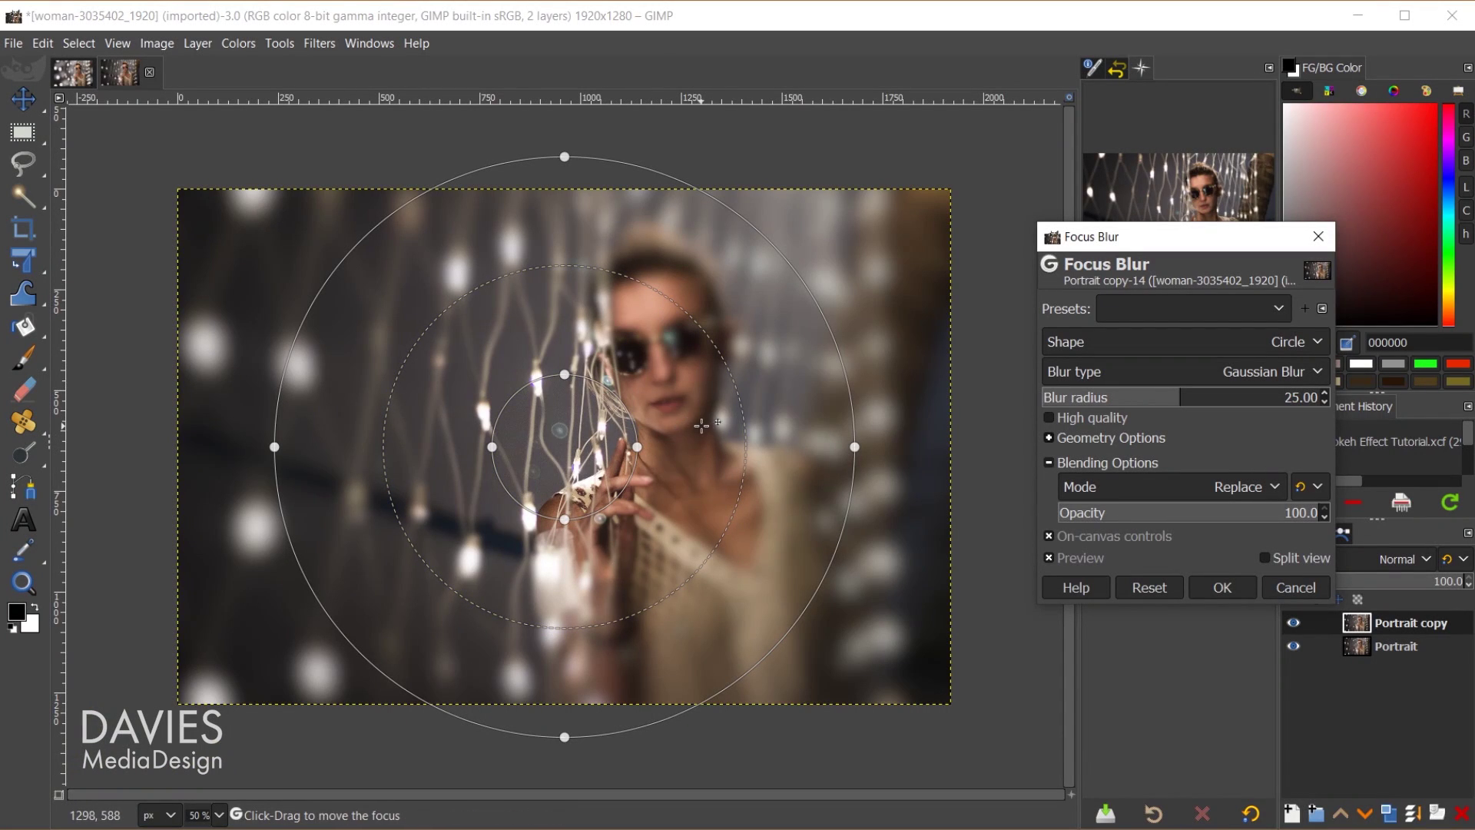
left_click(1048, 538)
left_click(1049, 537)
left_click_drag(593, 433, 682, 435)
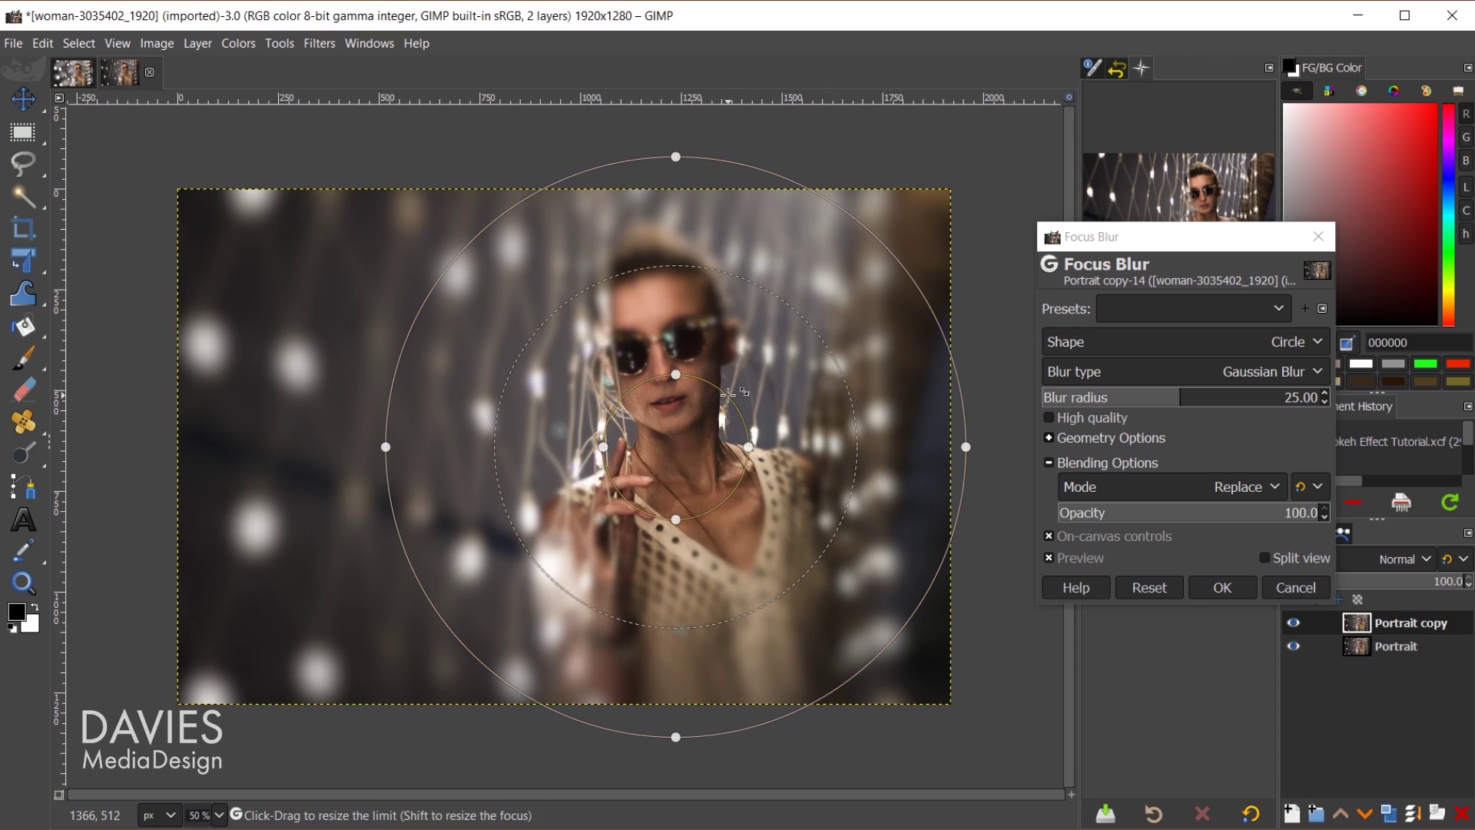
Step: Enlarge the focus circle around the woman and squeeze it into a tall ellipse
left_click_drag(731, 392, 750, 371)
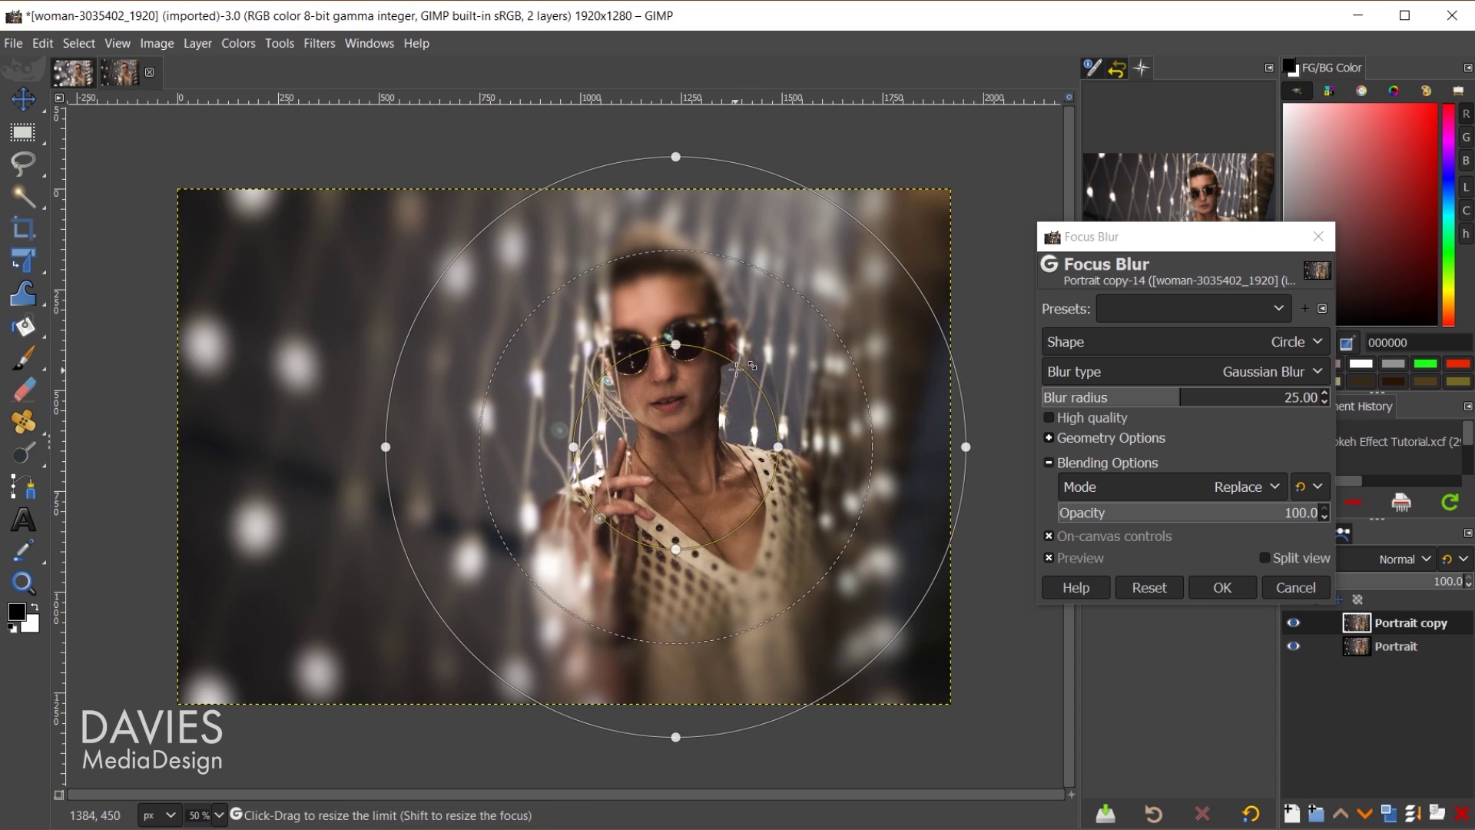
left_click_drag(744, 361, 770, 332)
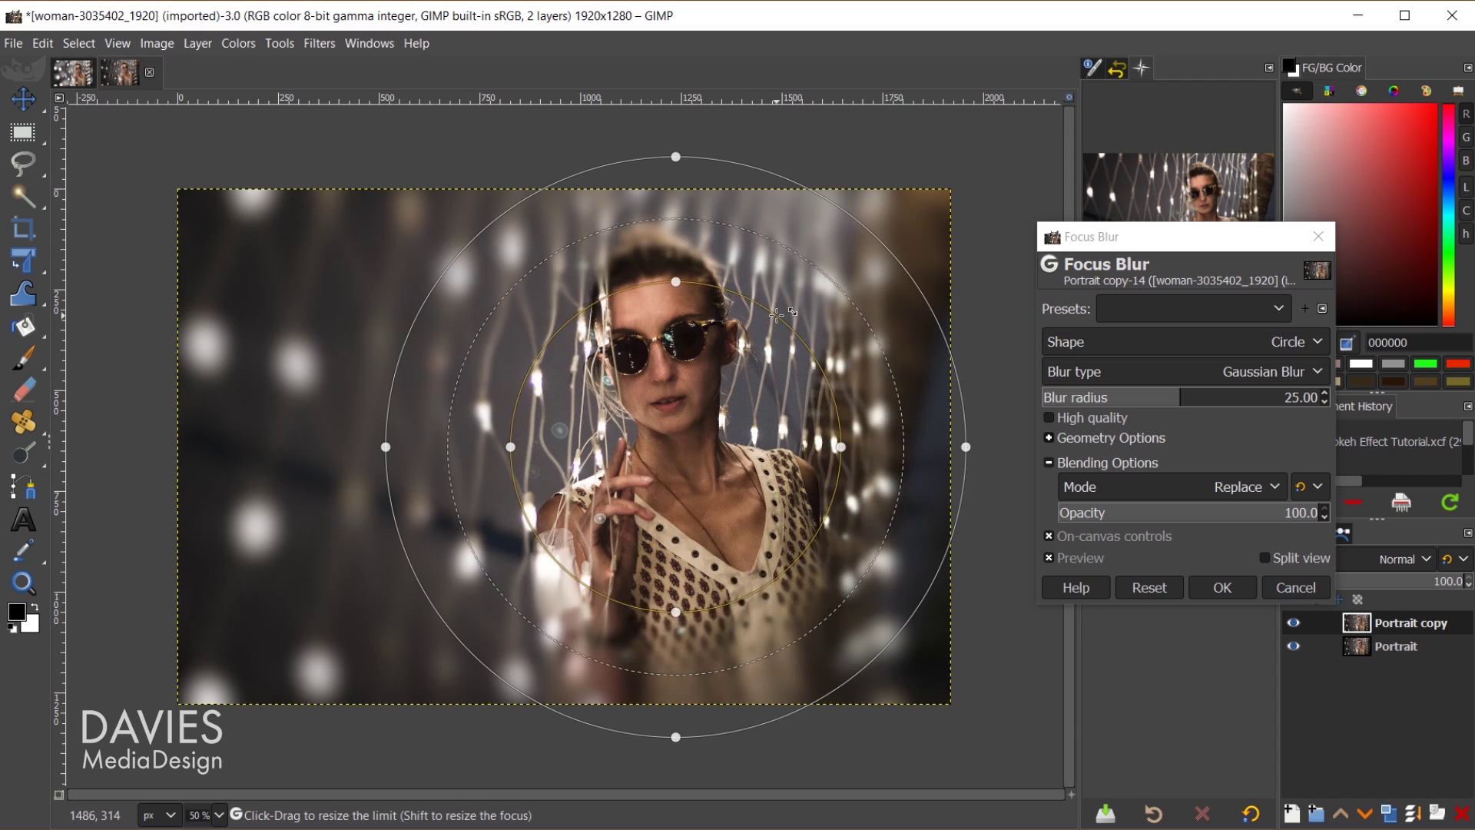
mouse_move(770, 332)
left_mouse_down()
mouse_move(810, 282)
mouse_move(789, 280)
left_mouse_up()
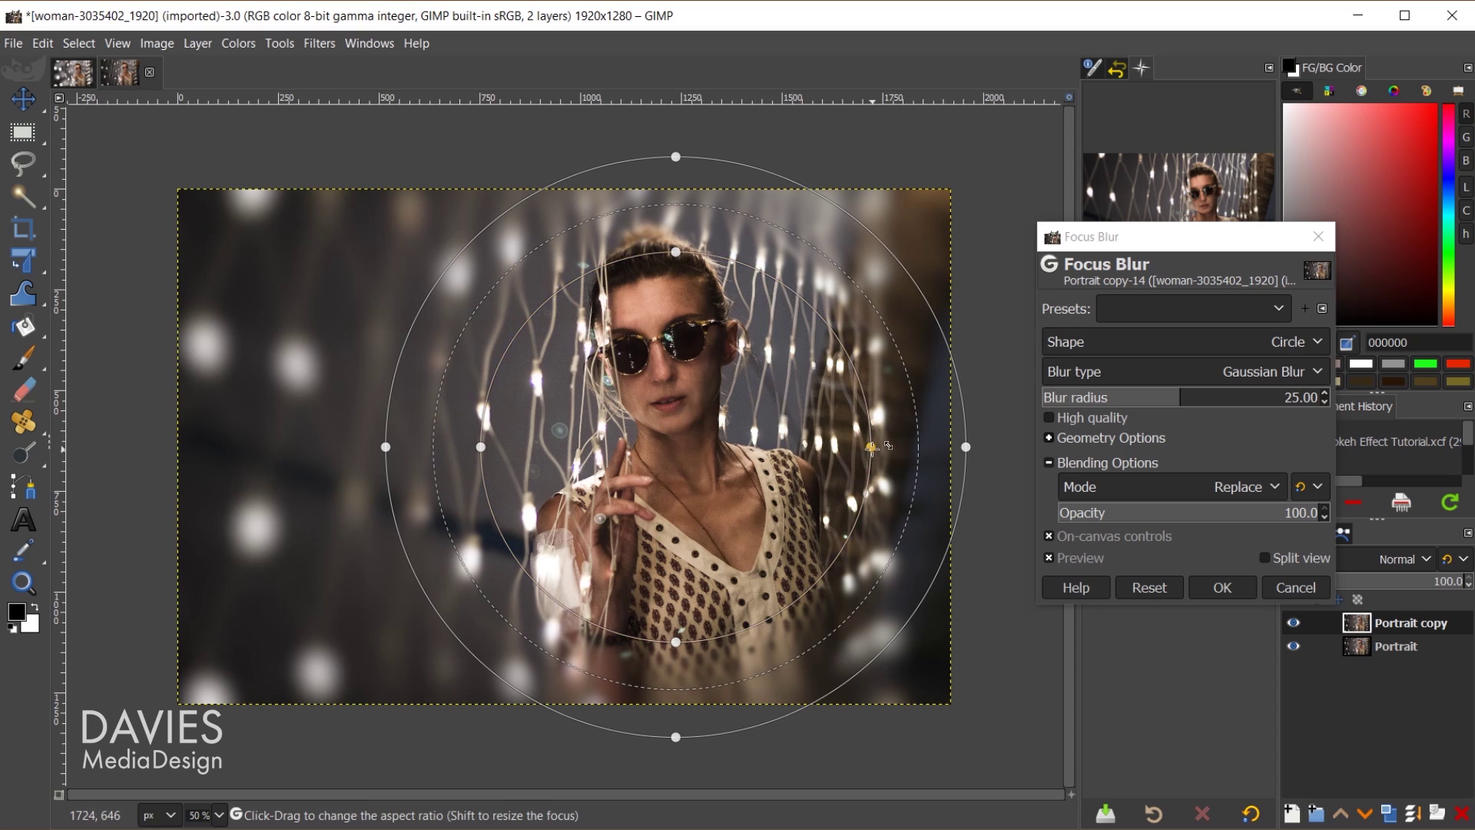
left_click_drag(871, 444, 802, 428)
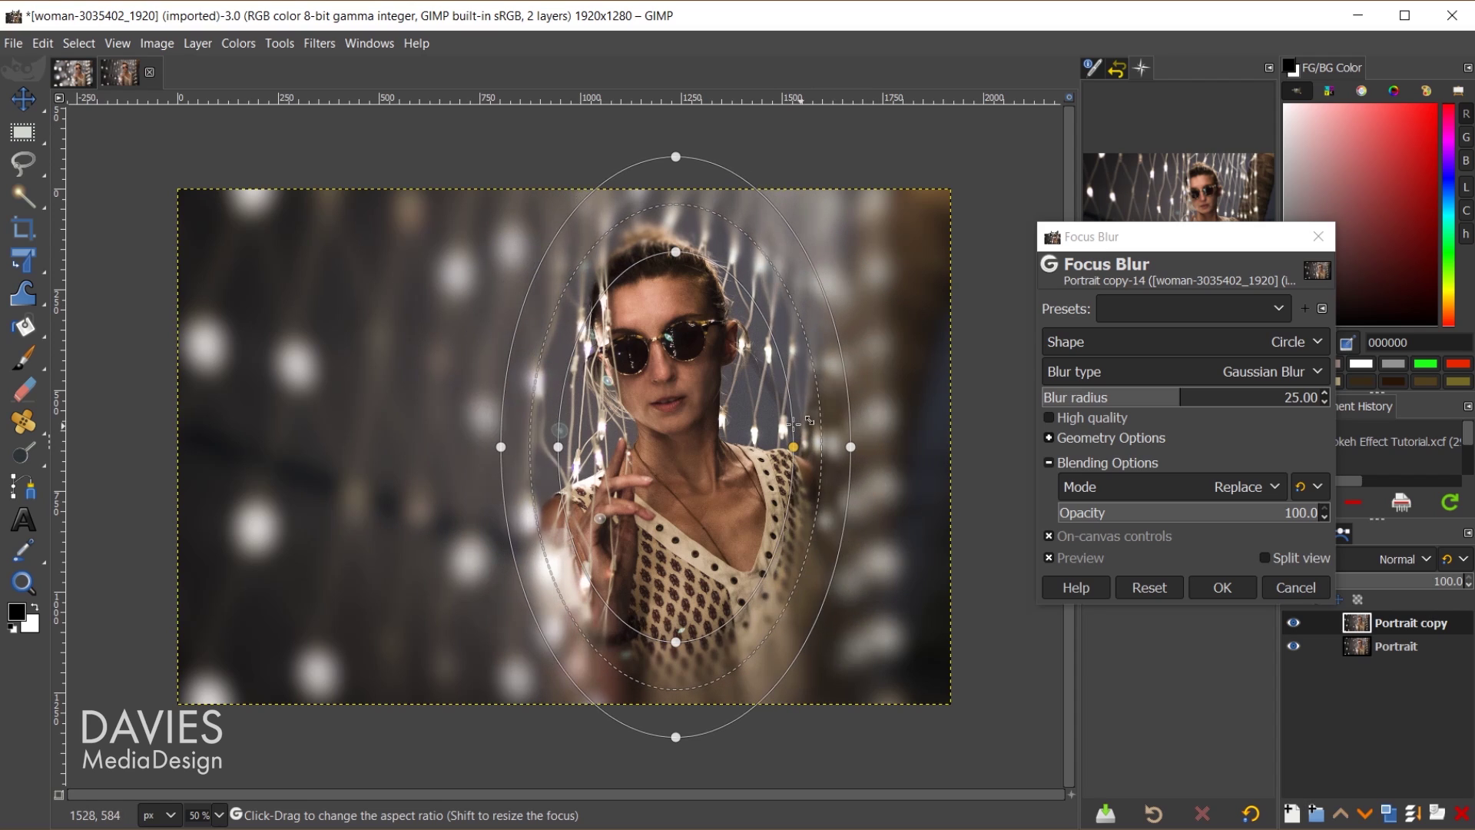
left_click_drag(810, 424, 845, 415)
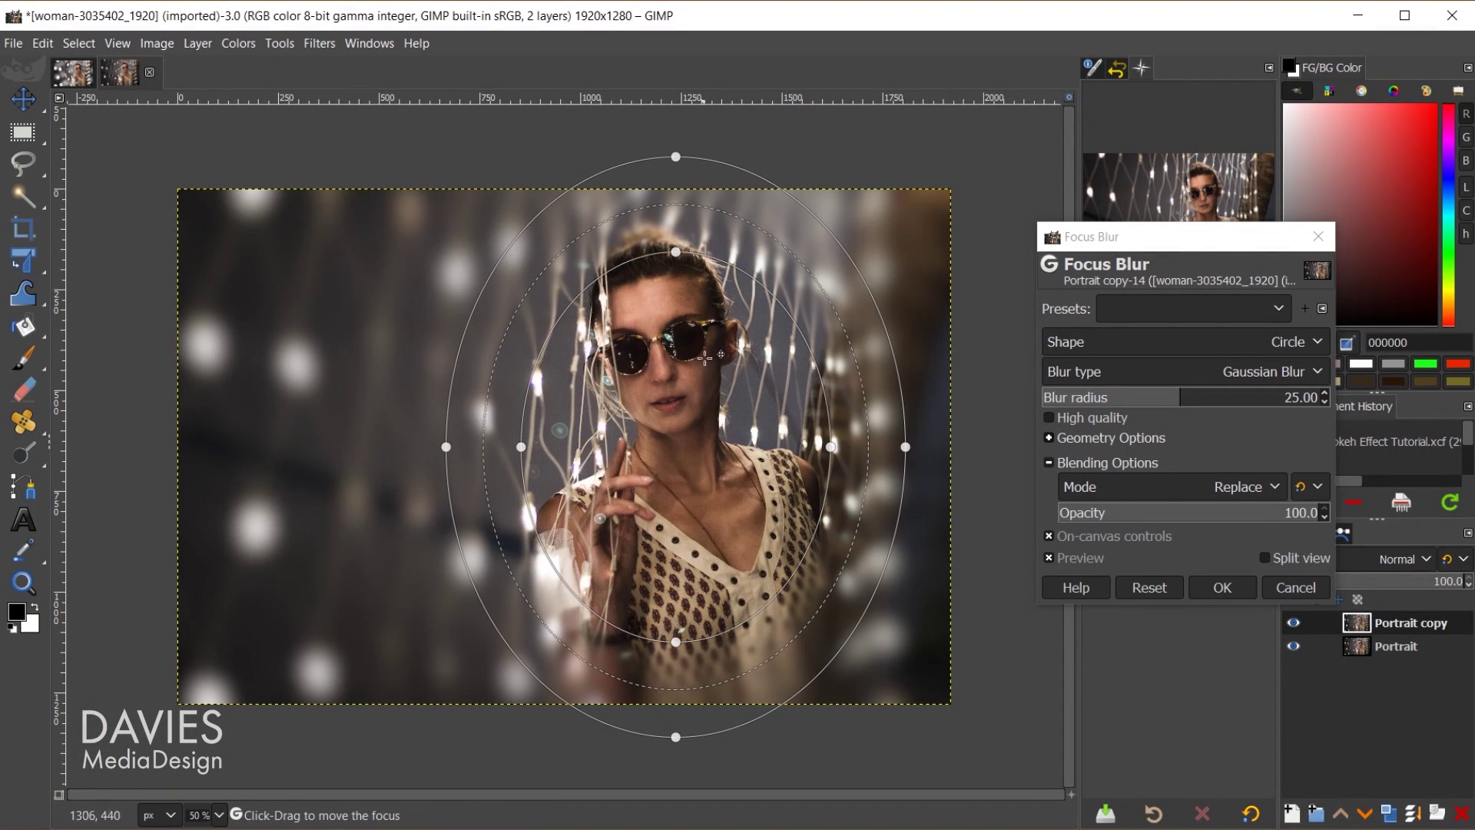
scroll(769, 410, "down", 1)
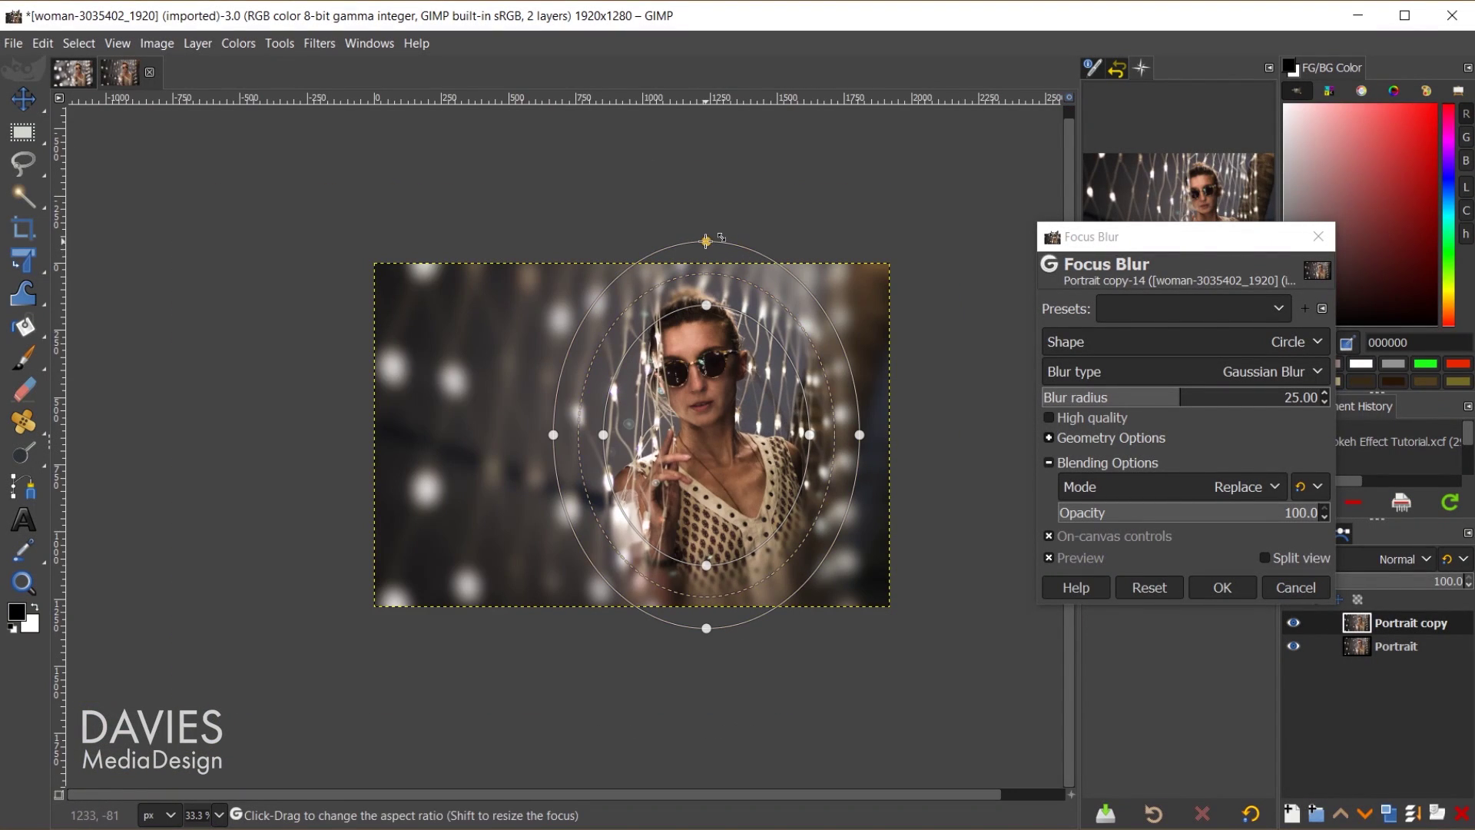
Step: Stretch the focus ellipse taller and widen the blur's outer falloff
left_click_drag(706, 240, 707, 196)
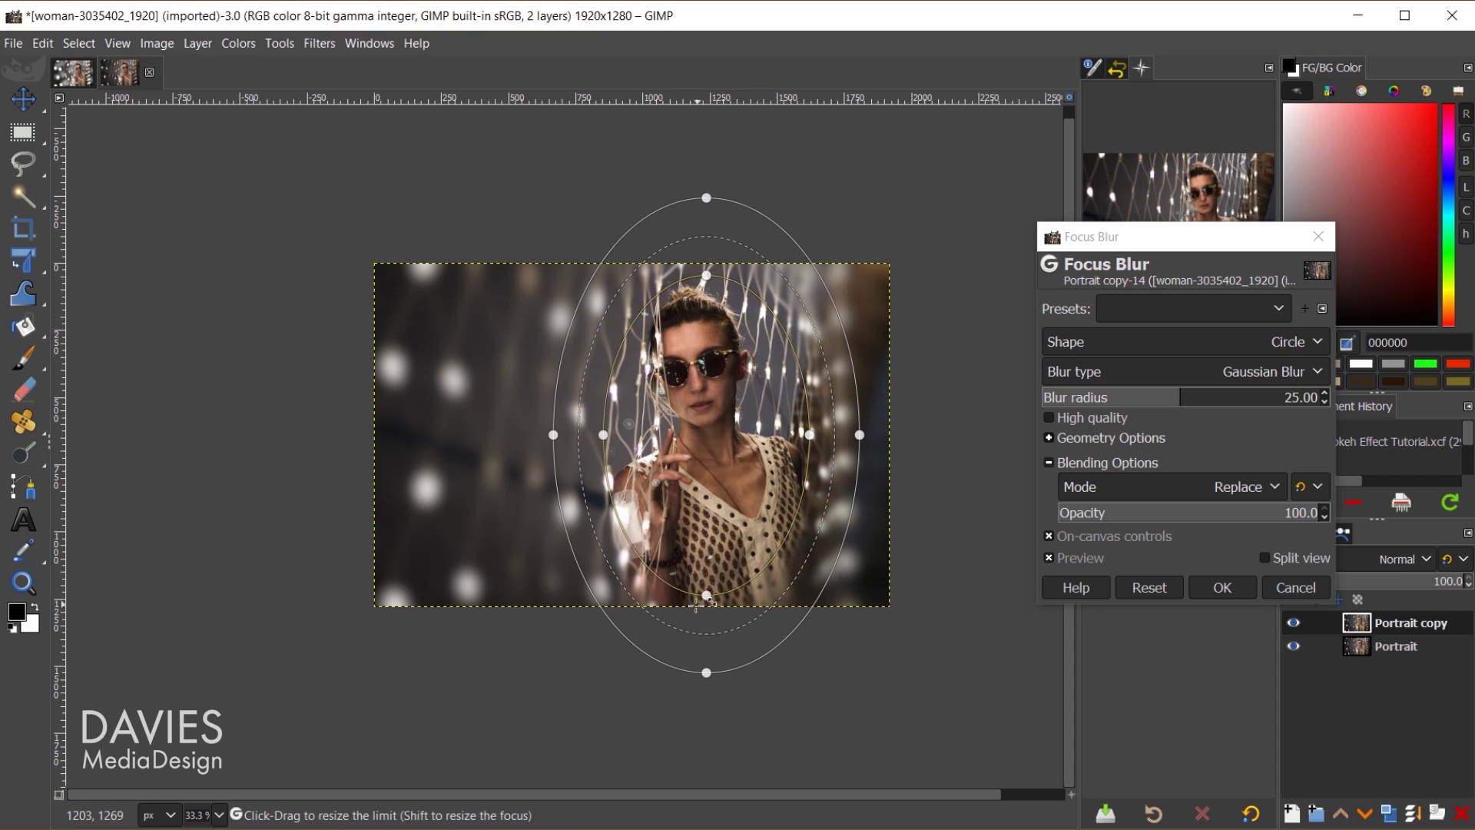
scroll(724, 493, "up", 1)
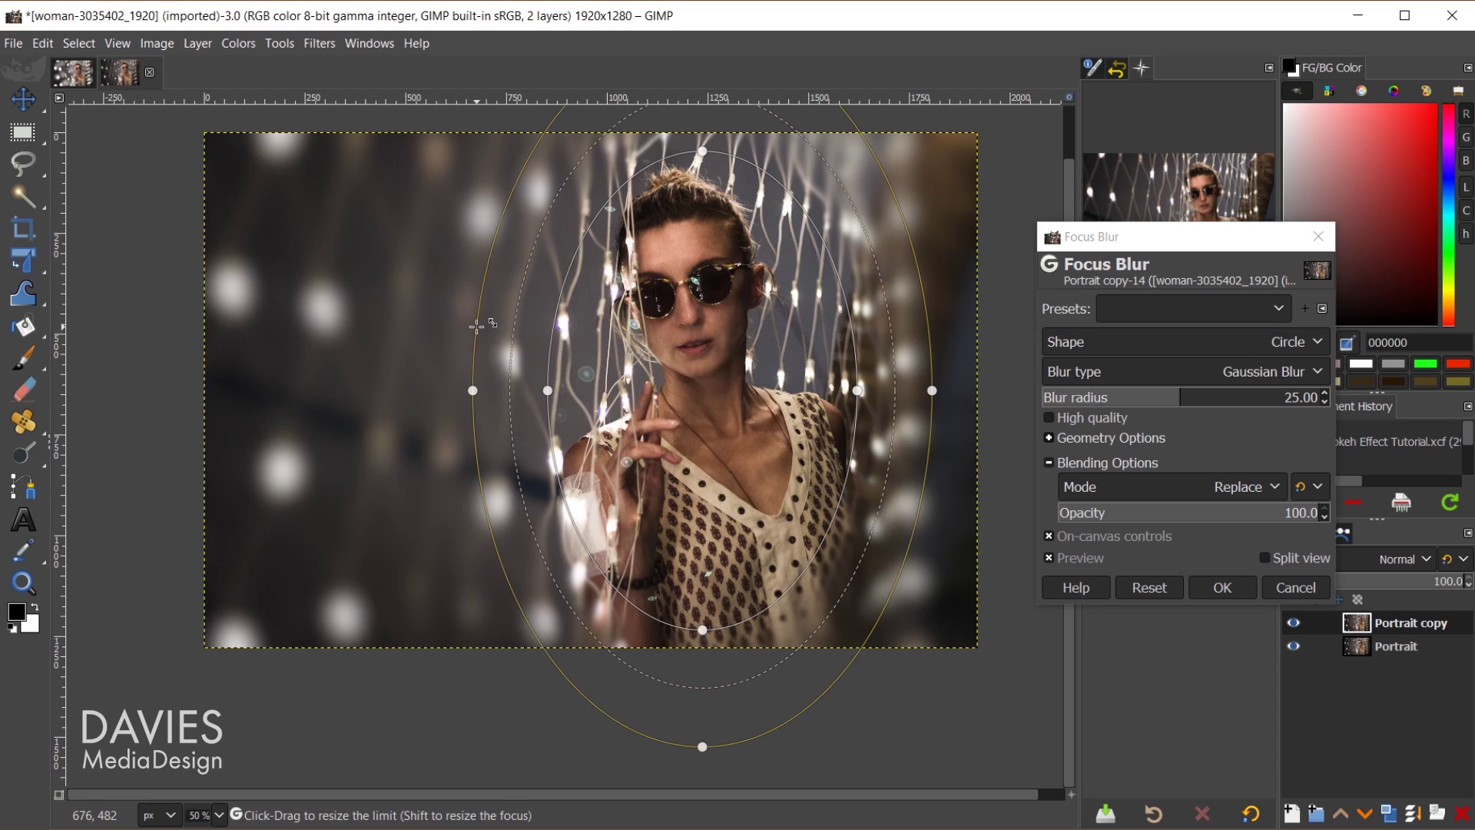
left_click_drag(477, 327, 366, 296)
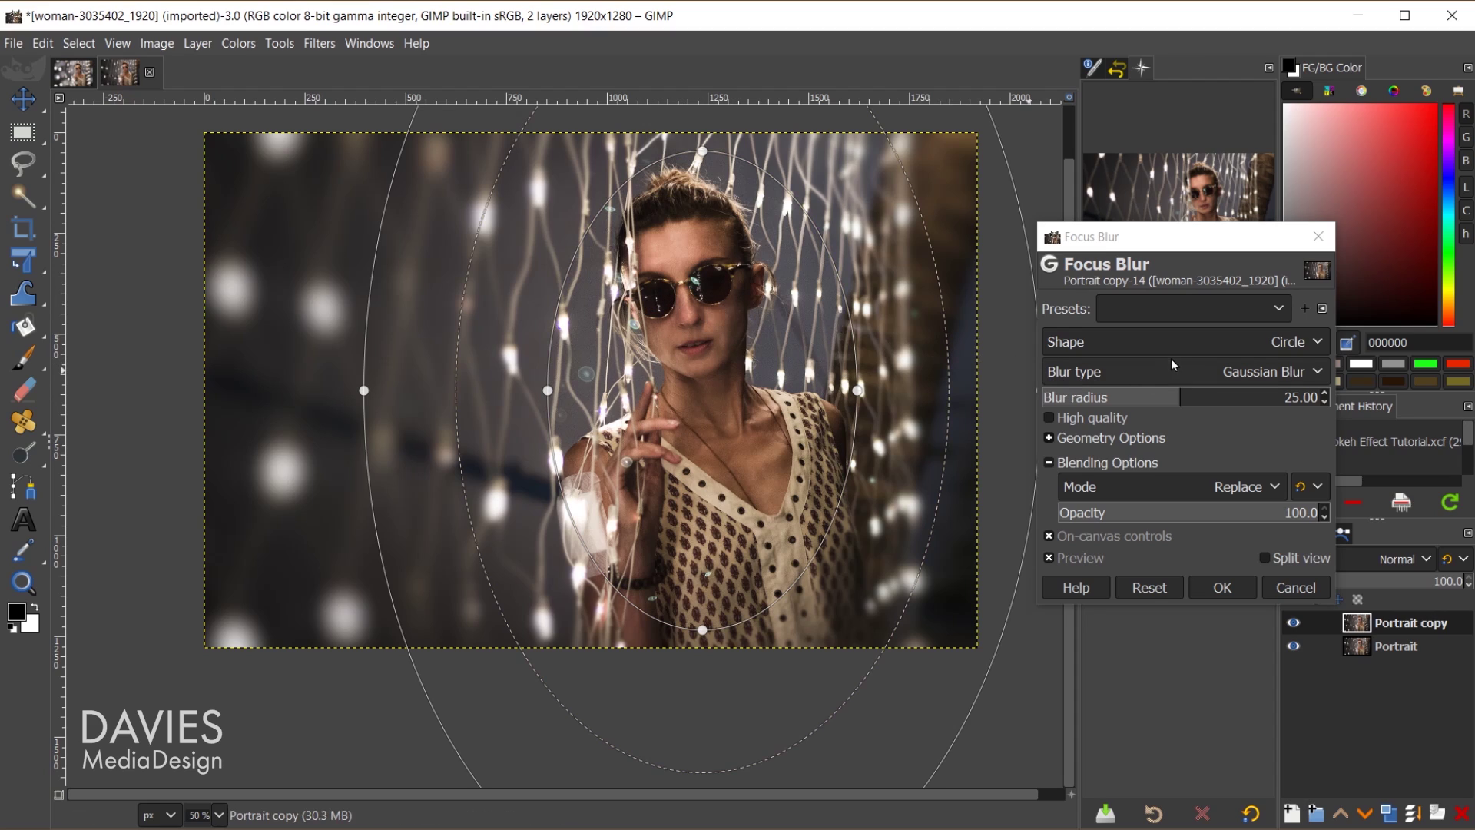
Step: Switch the focus blur to Lens Blur with a highlight factor of 0.352
left_click(1189, 367)
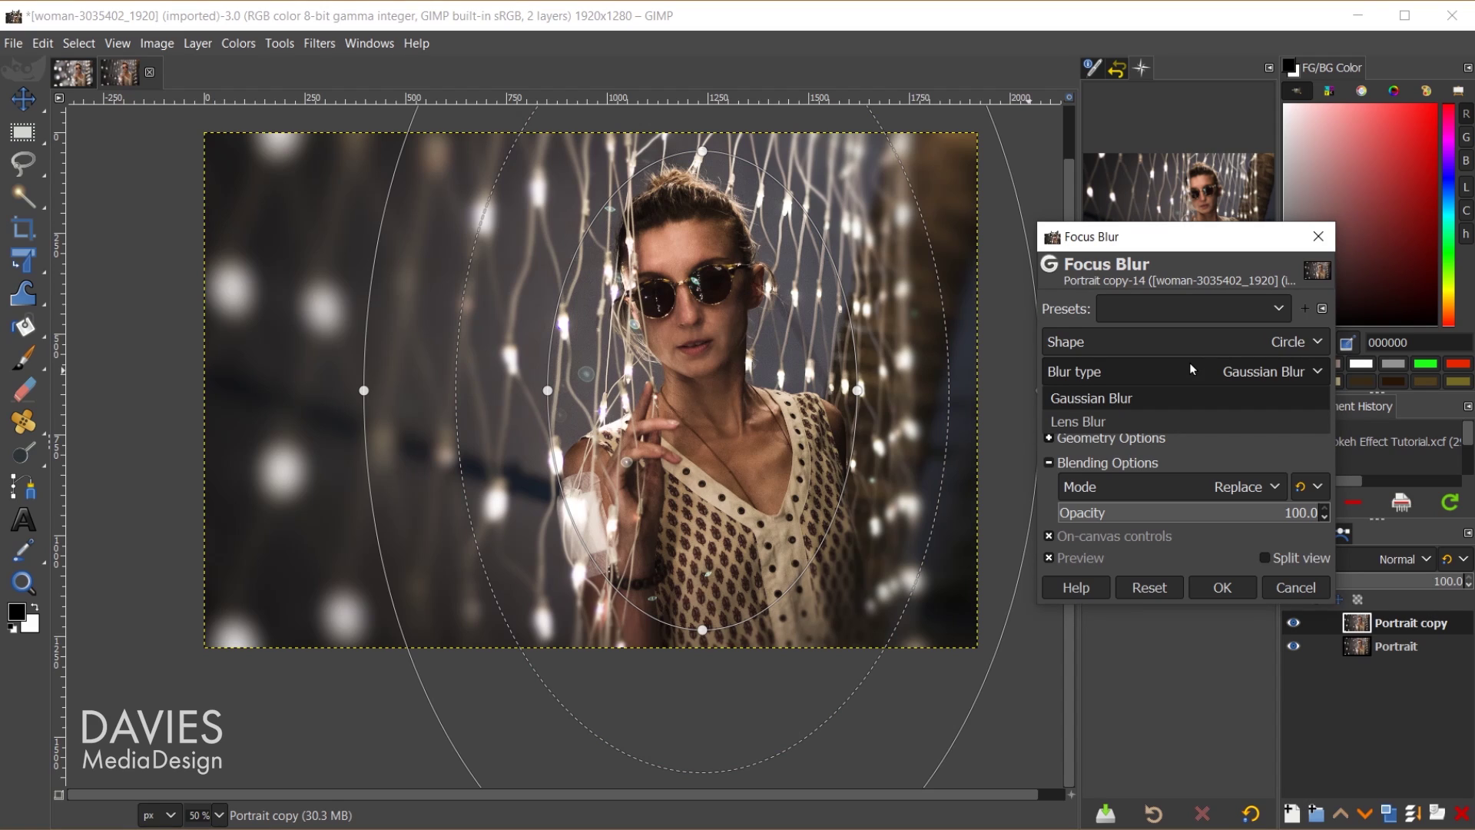
left_click(1187, 422)
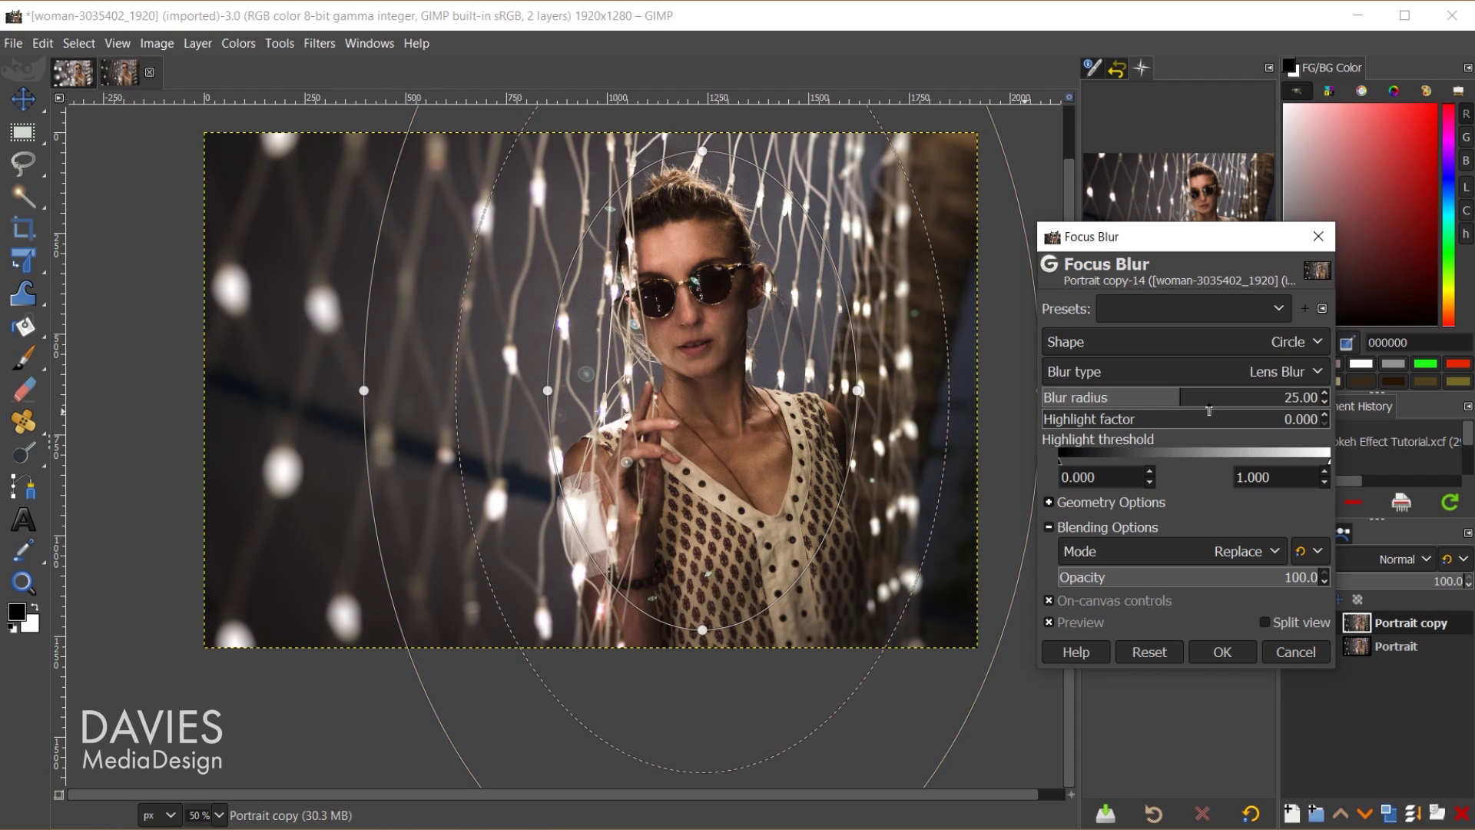
left_click_drag(1056, 419, 1138, 421)
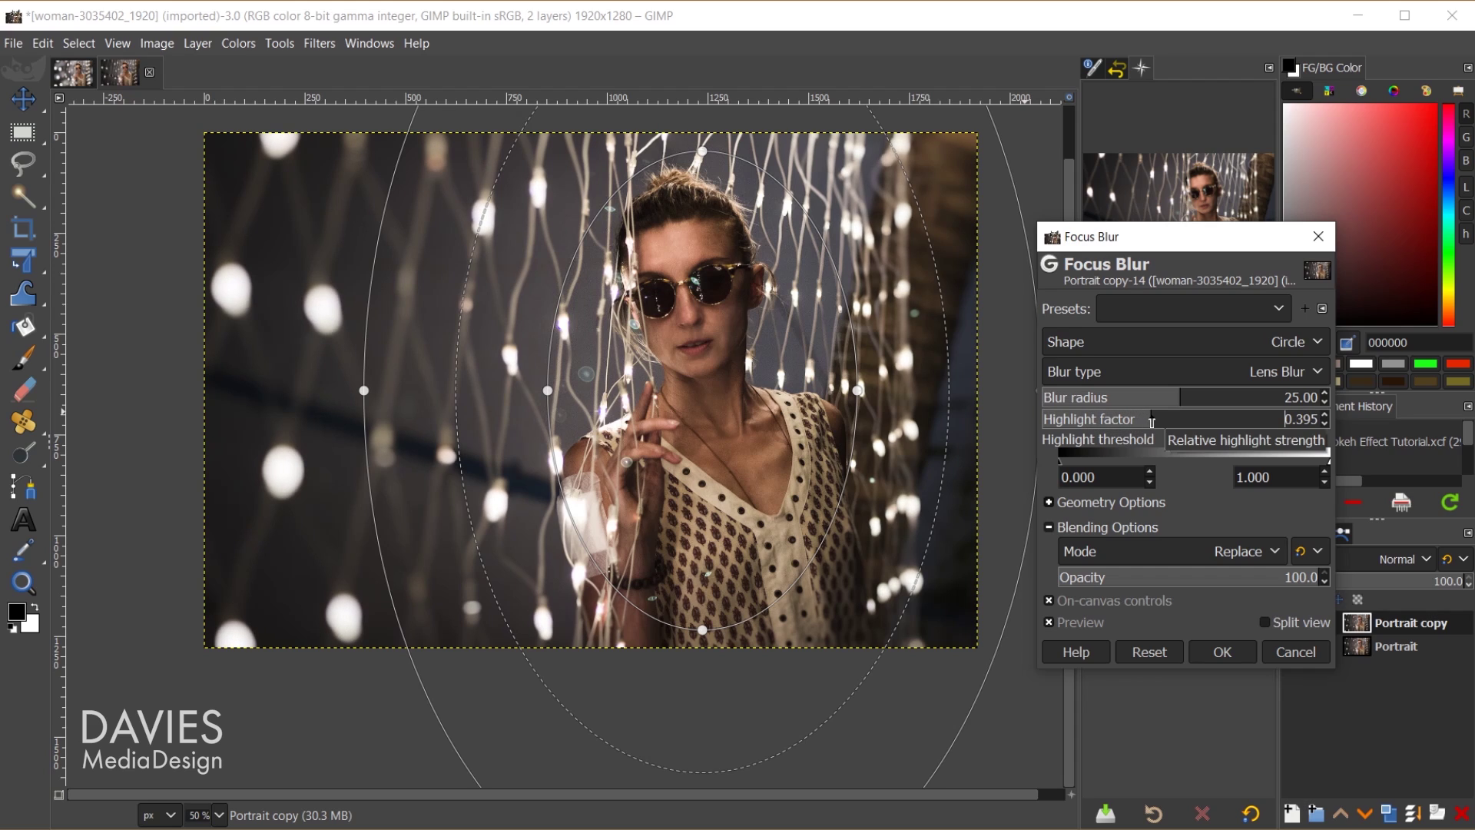
left_click_drag(1150, 420, 1139, 420)
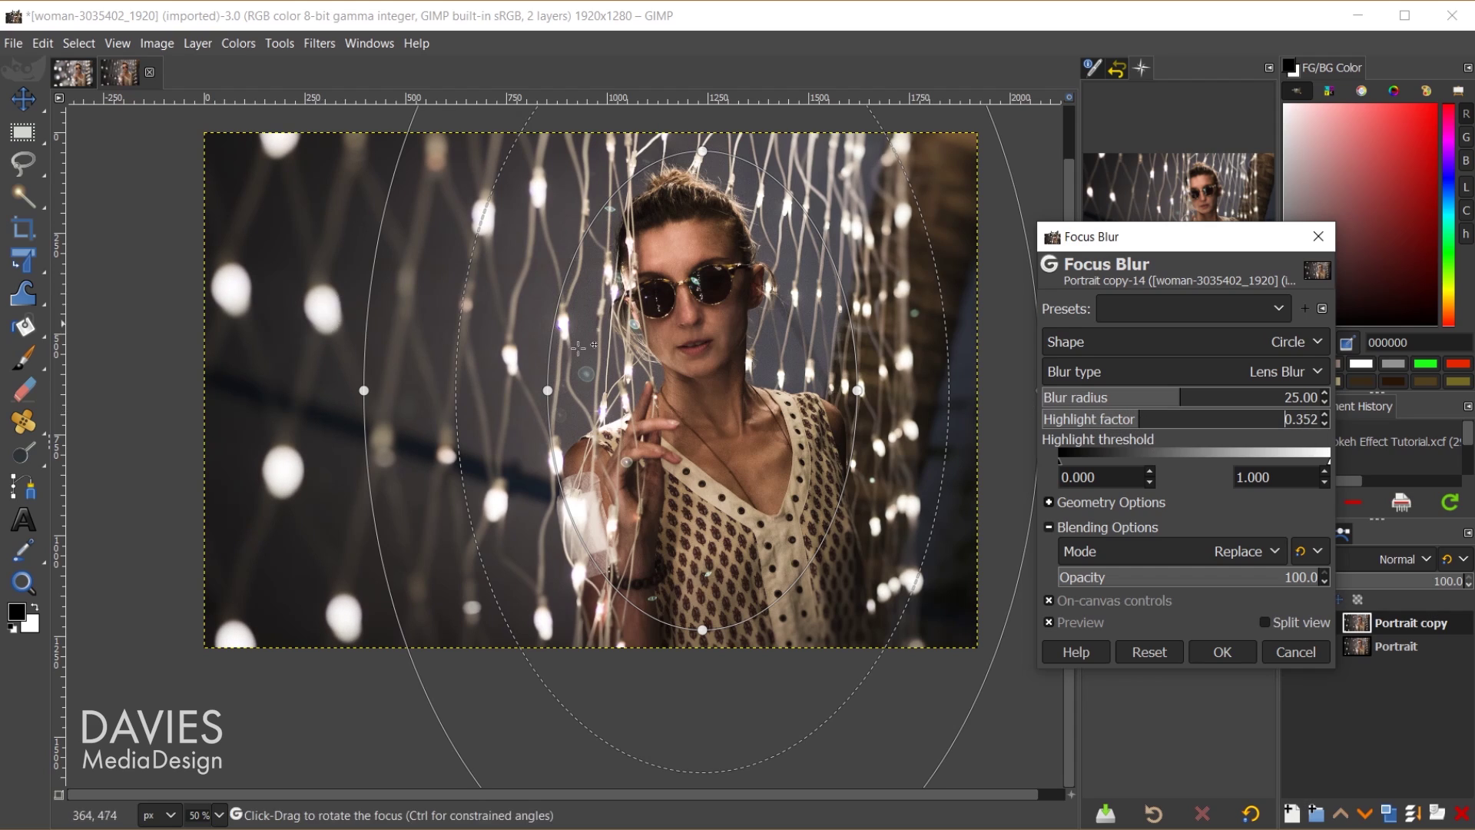
Step: Set the Lens Blur radius to about 73.54
left_click_drag(1186, 399, 1222, 399)
type("225")
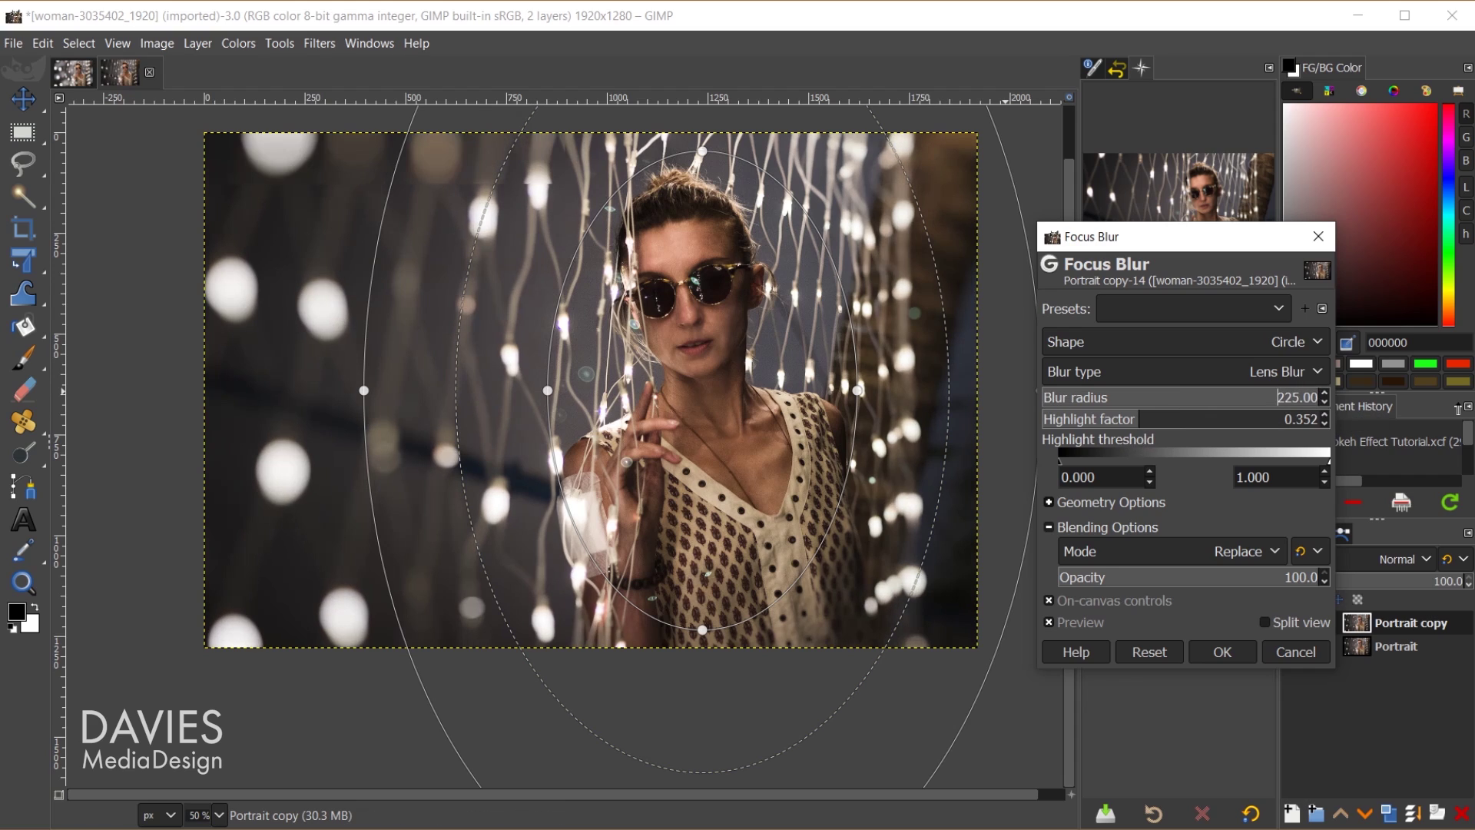
key("Tab")
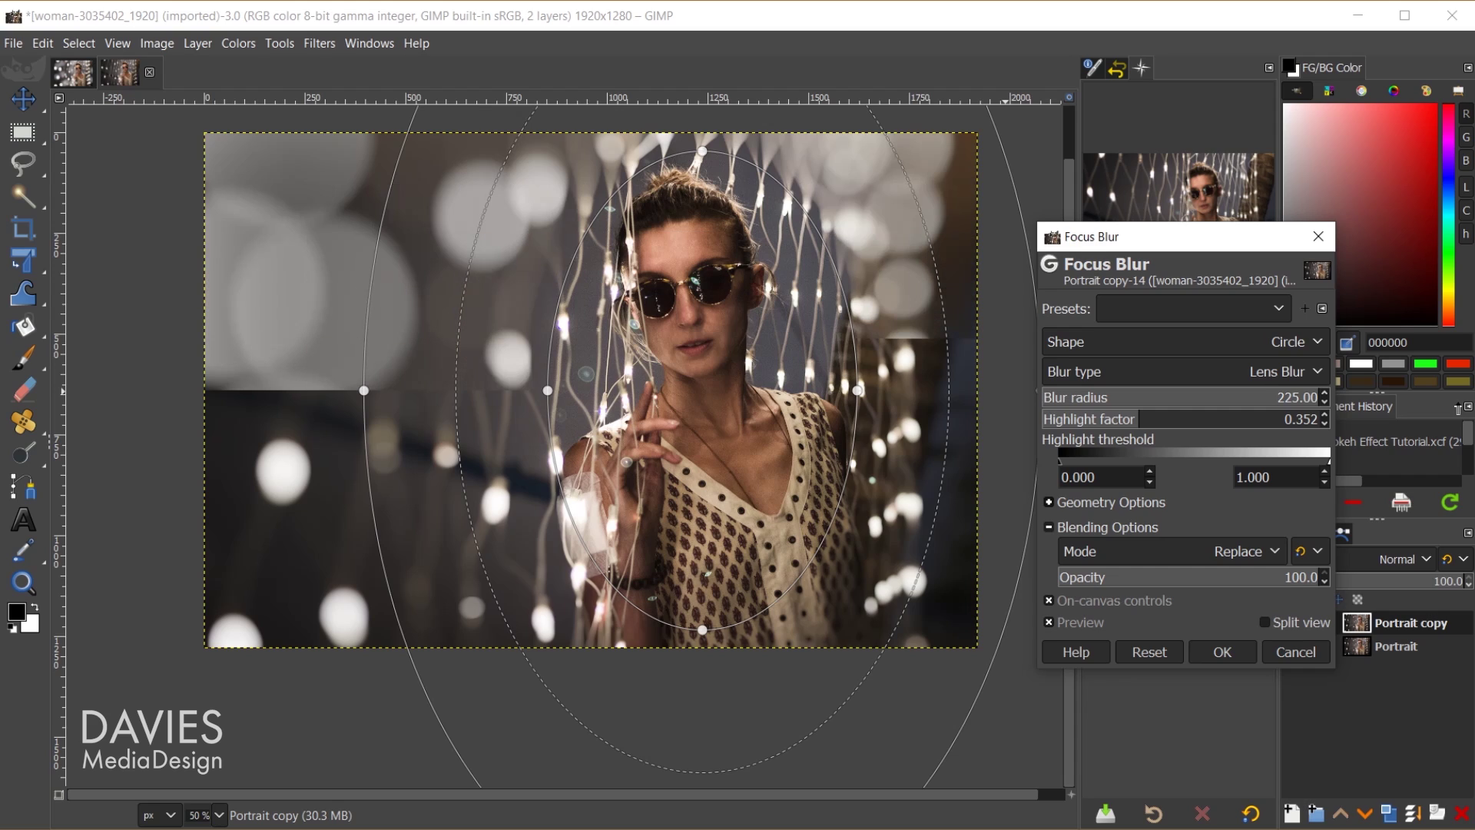
left_click(1198, 397)
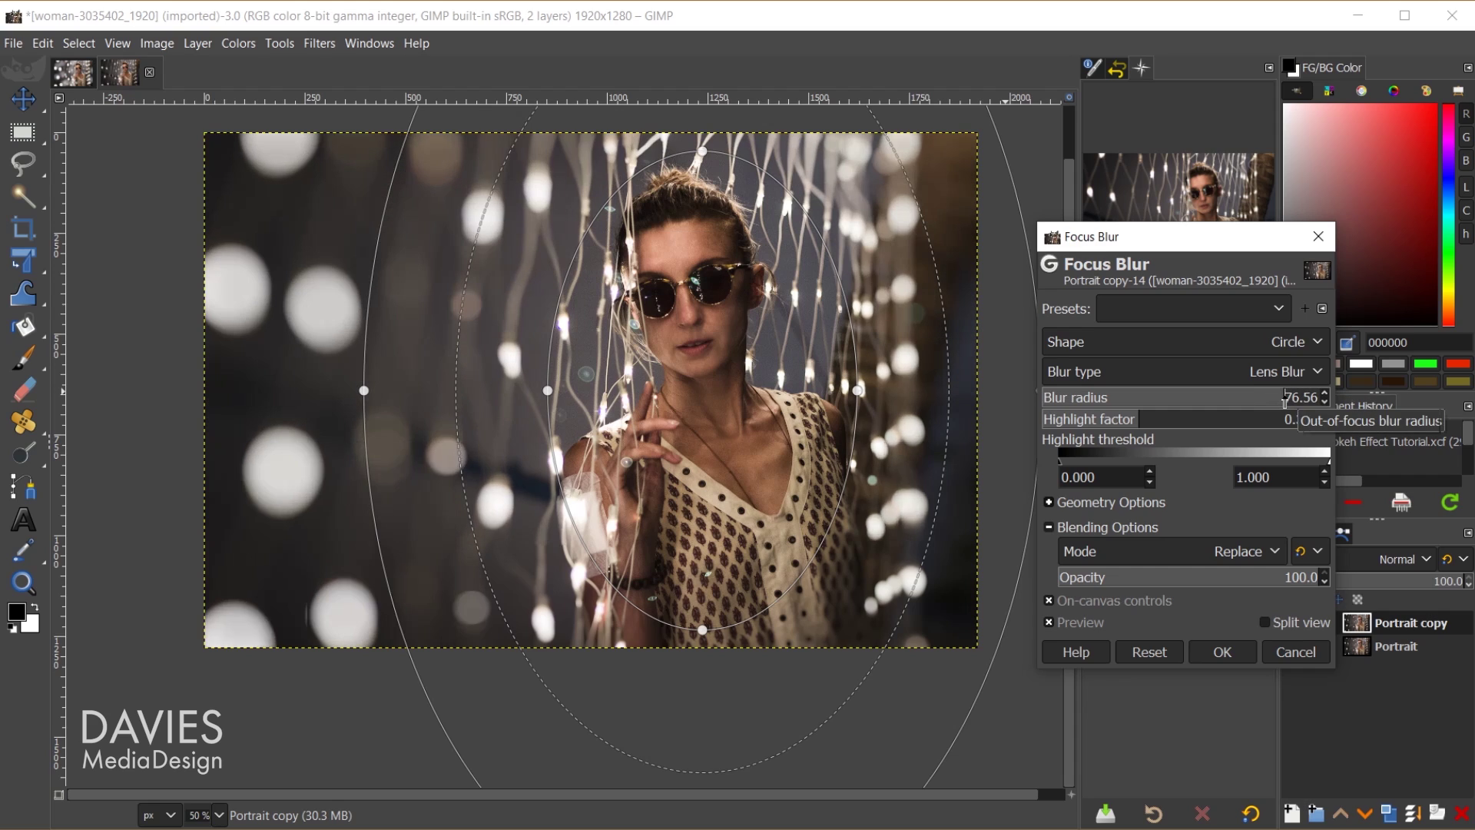
left_click(1285, 397)
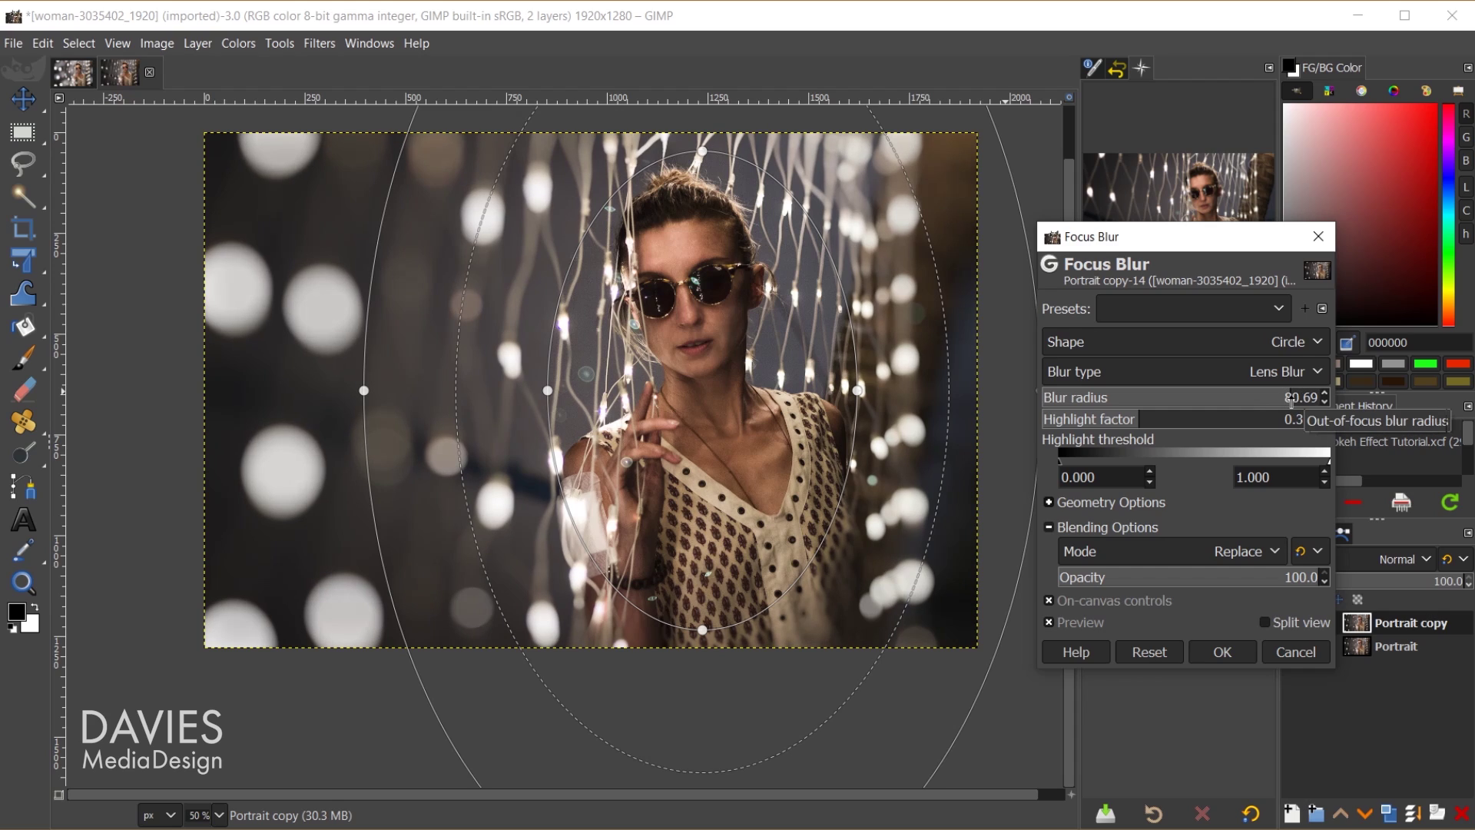
left_click(1274, 398)
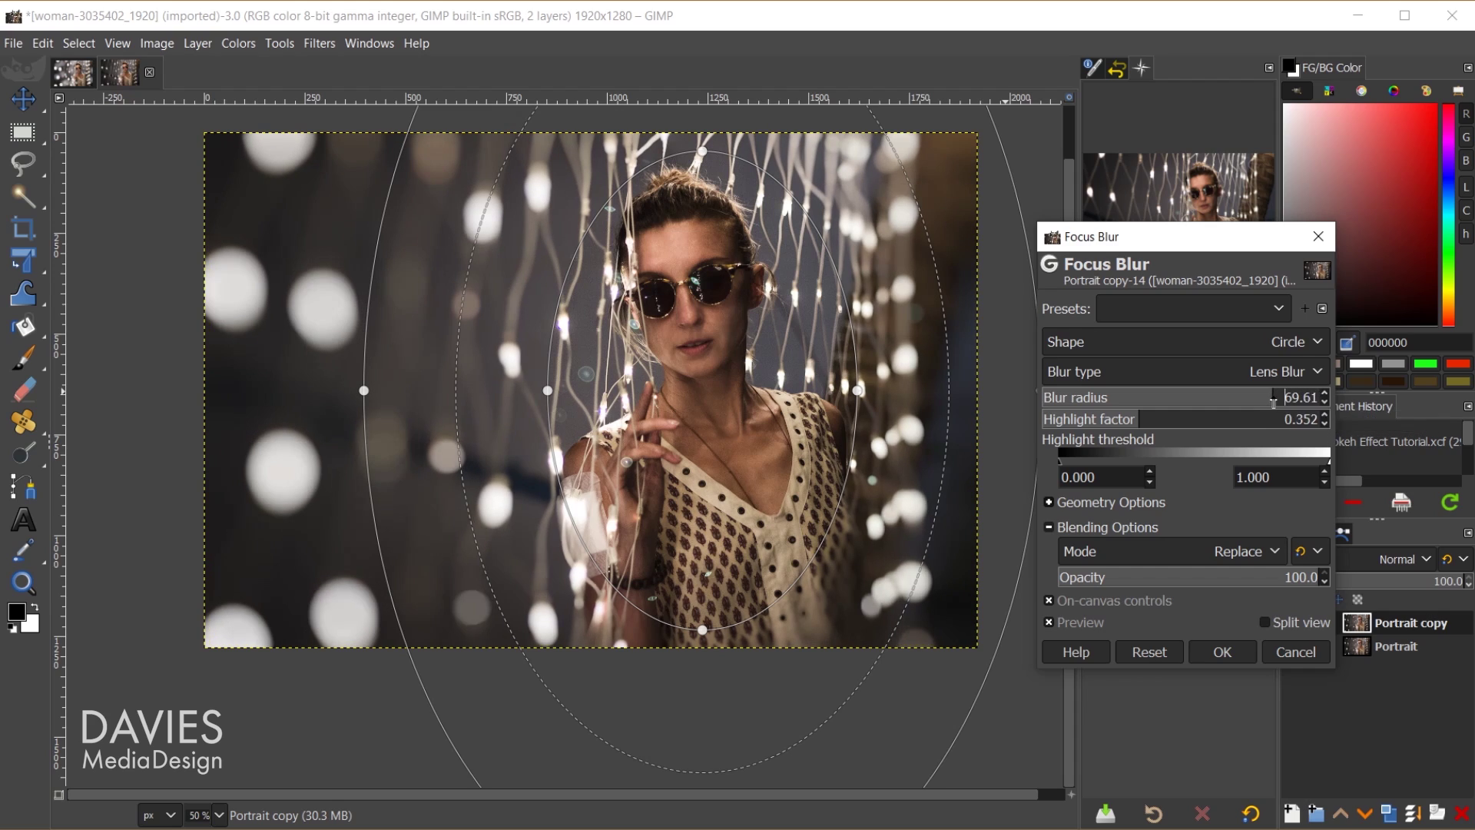
left_click(1279, 397)
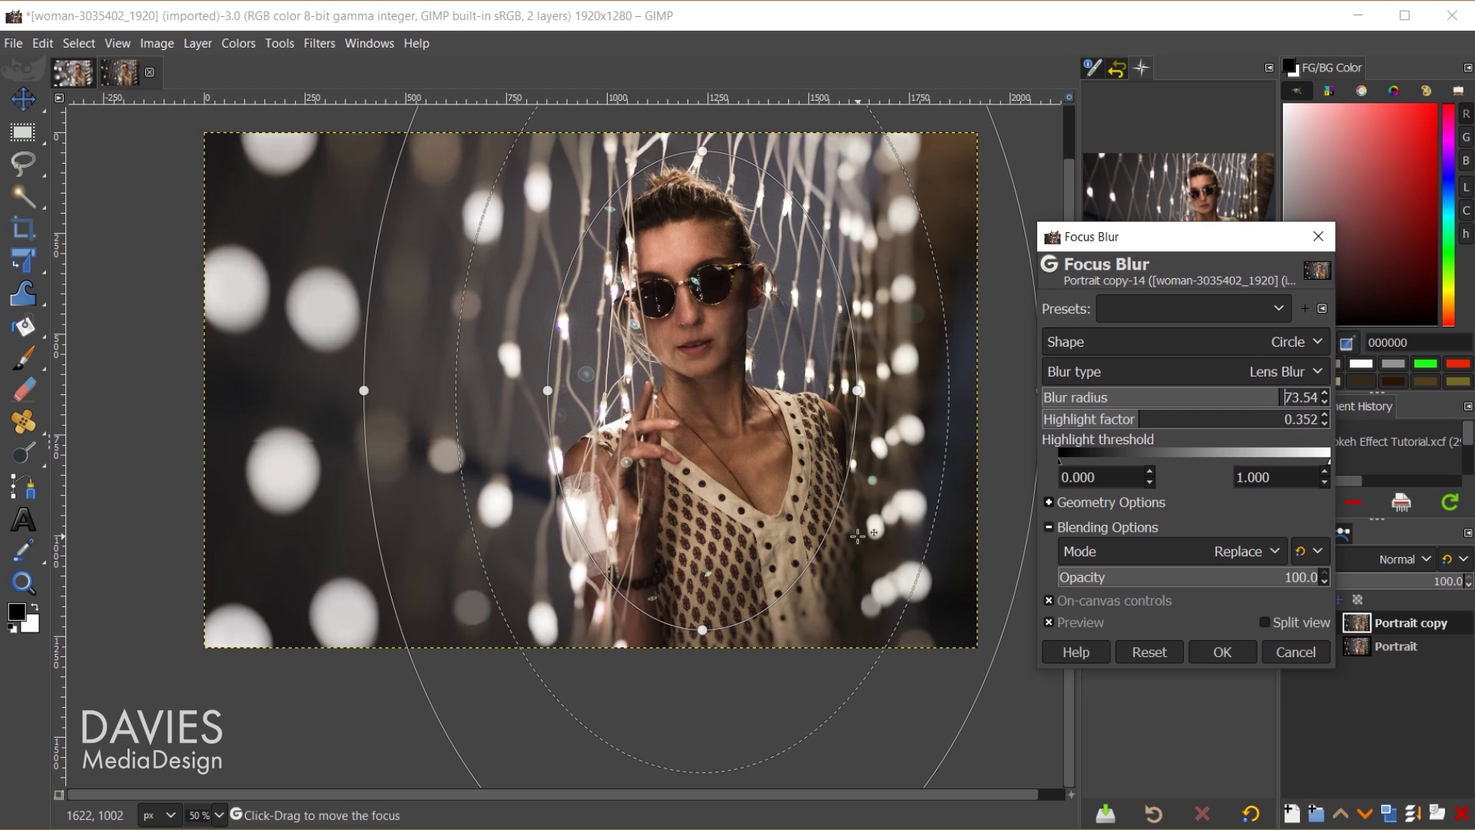
key("minus")
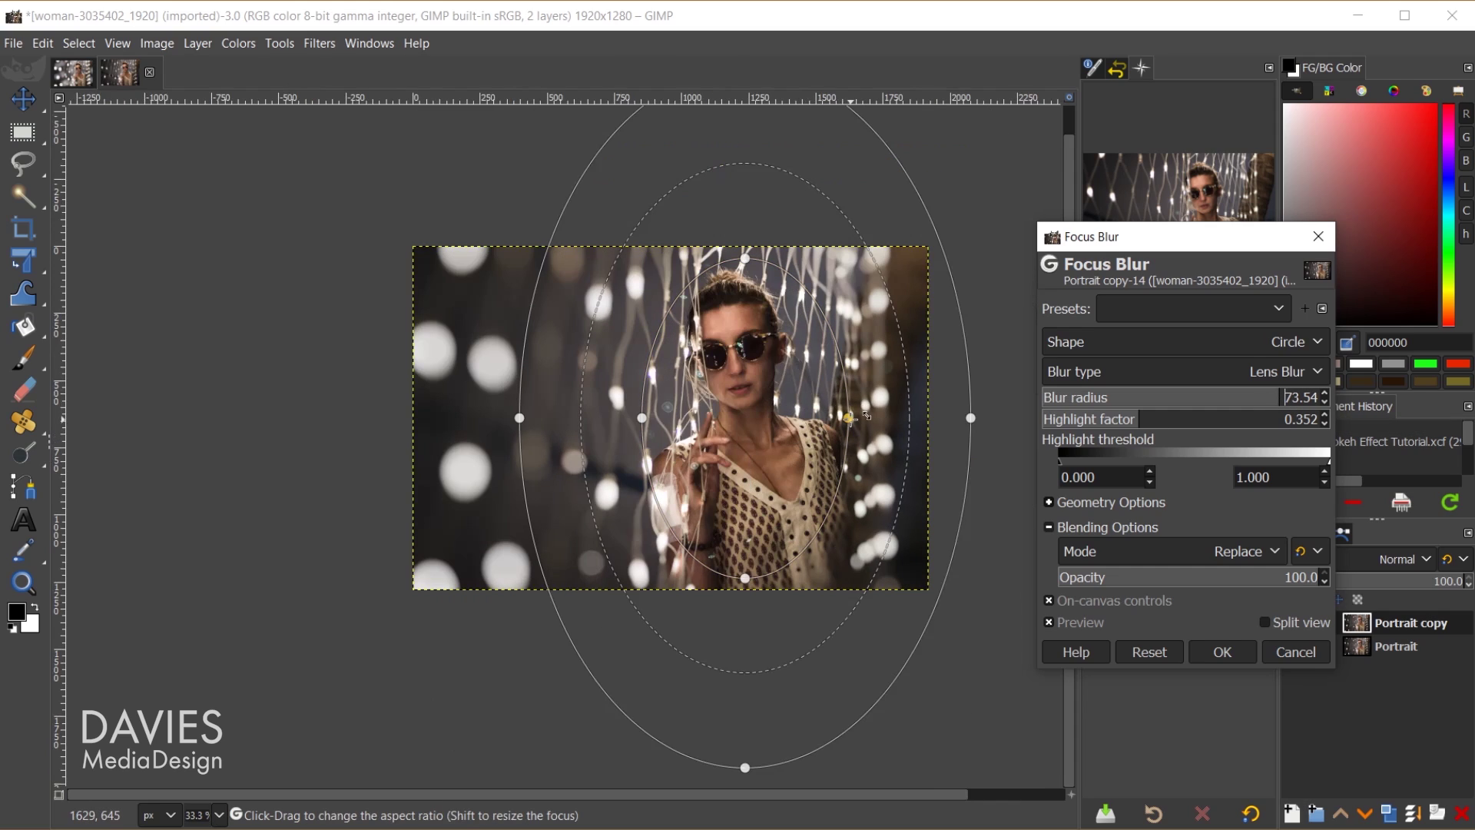
Step: Pull in the outer limit and midpoint, making the sharp oval taller and narrower around the woman
left_click_drag(865, 412, 855, 413)
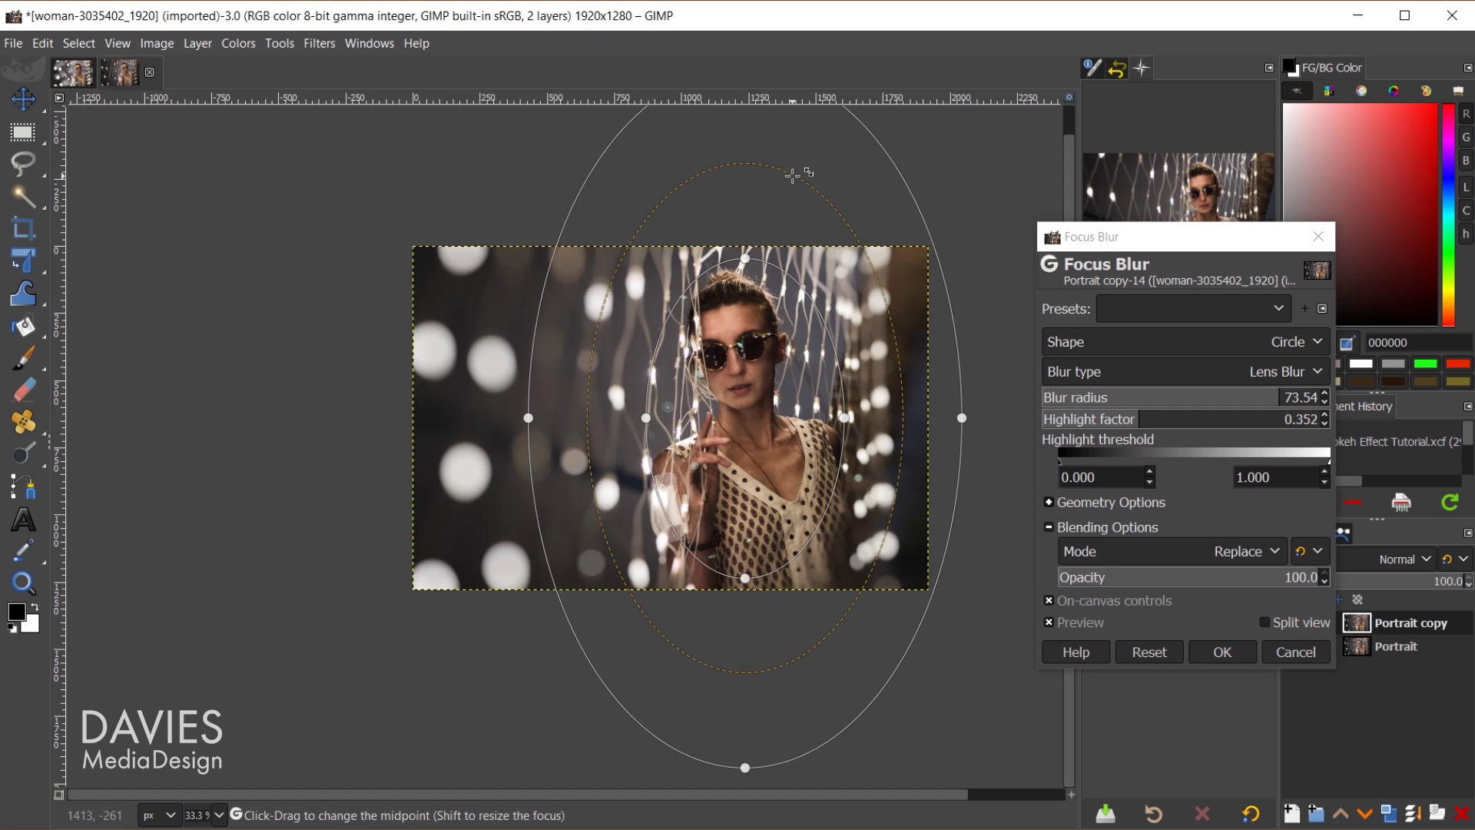
left_click_drag(794, 175, 764, 192)
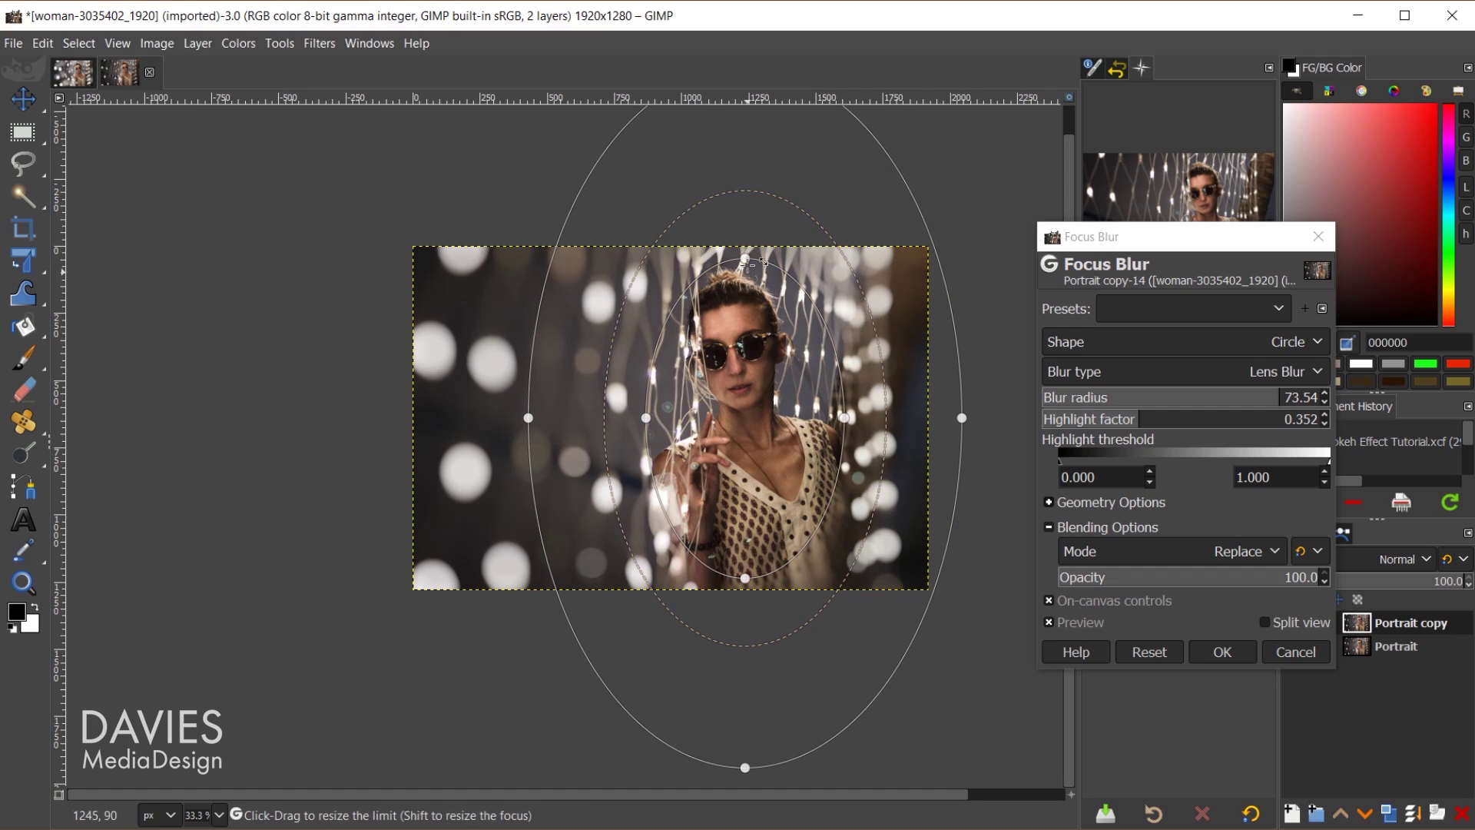
left_click_drag(747, 262, 749, 232)
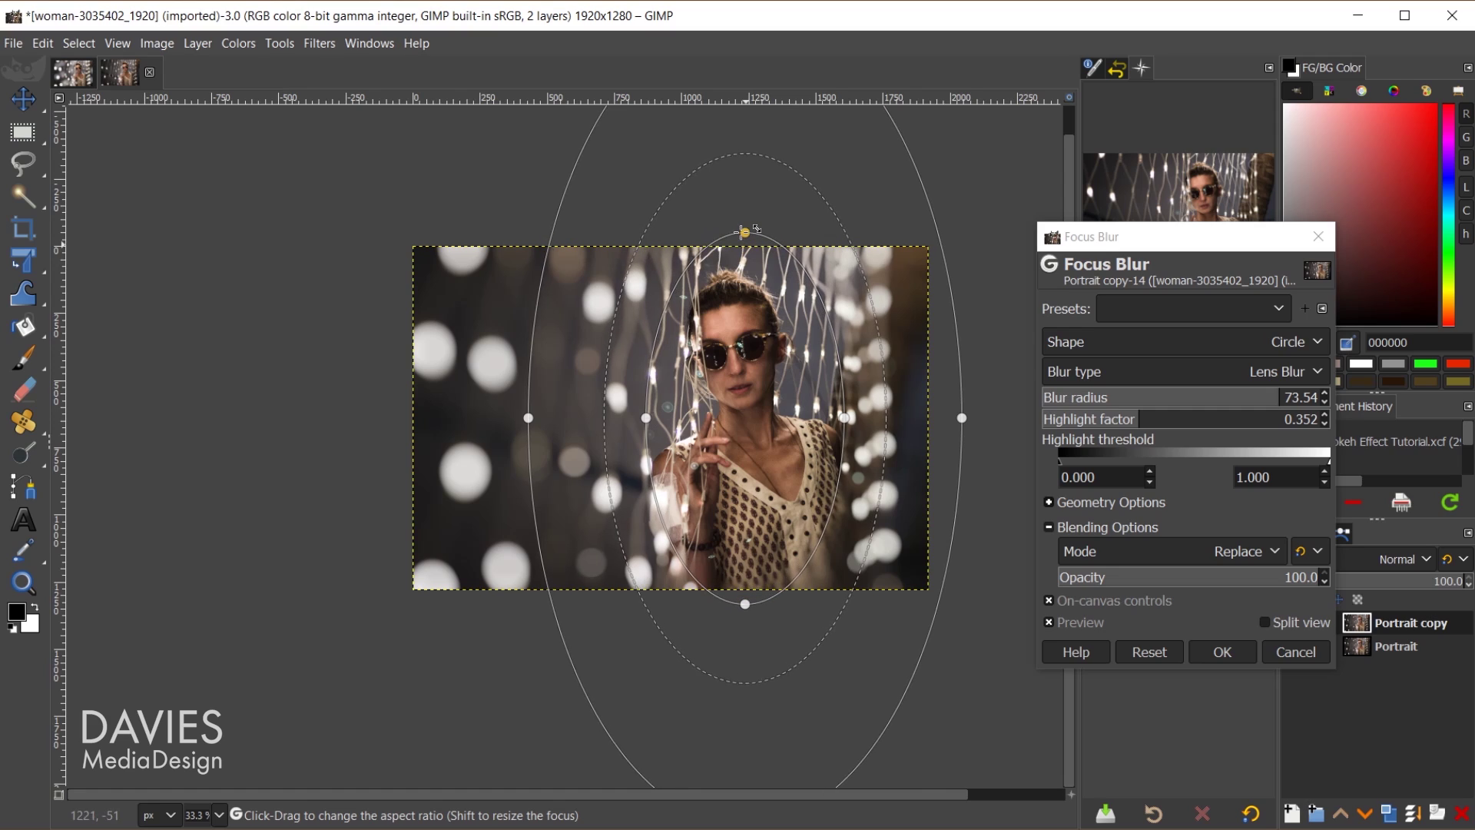
left_click_drag(749, 231, 749, 222)
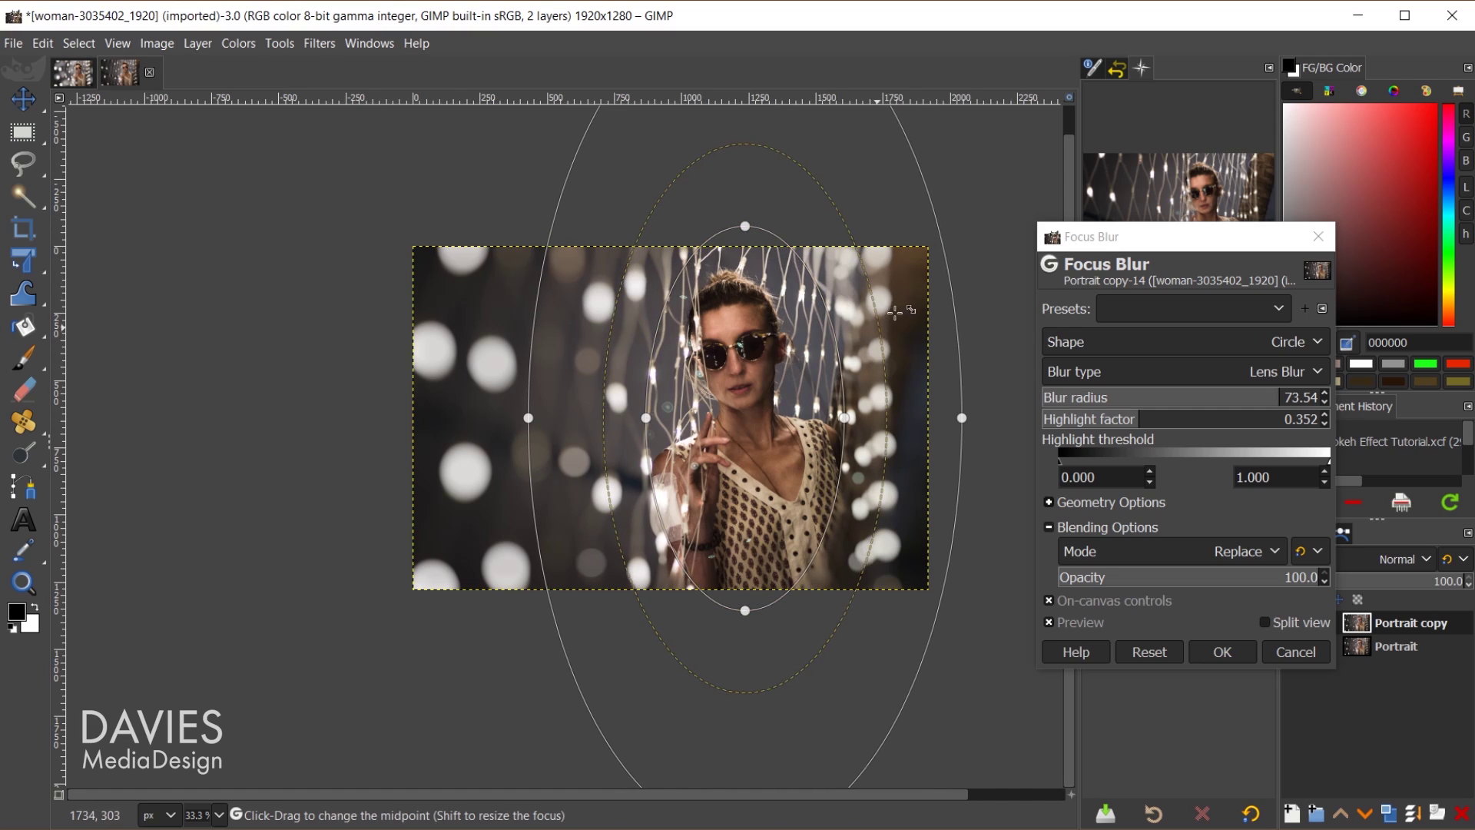
left_click_drag(846, 413, 830, 415)
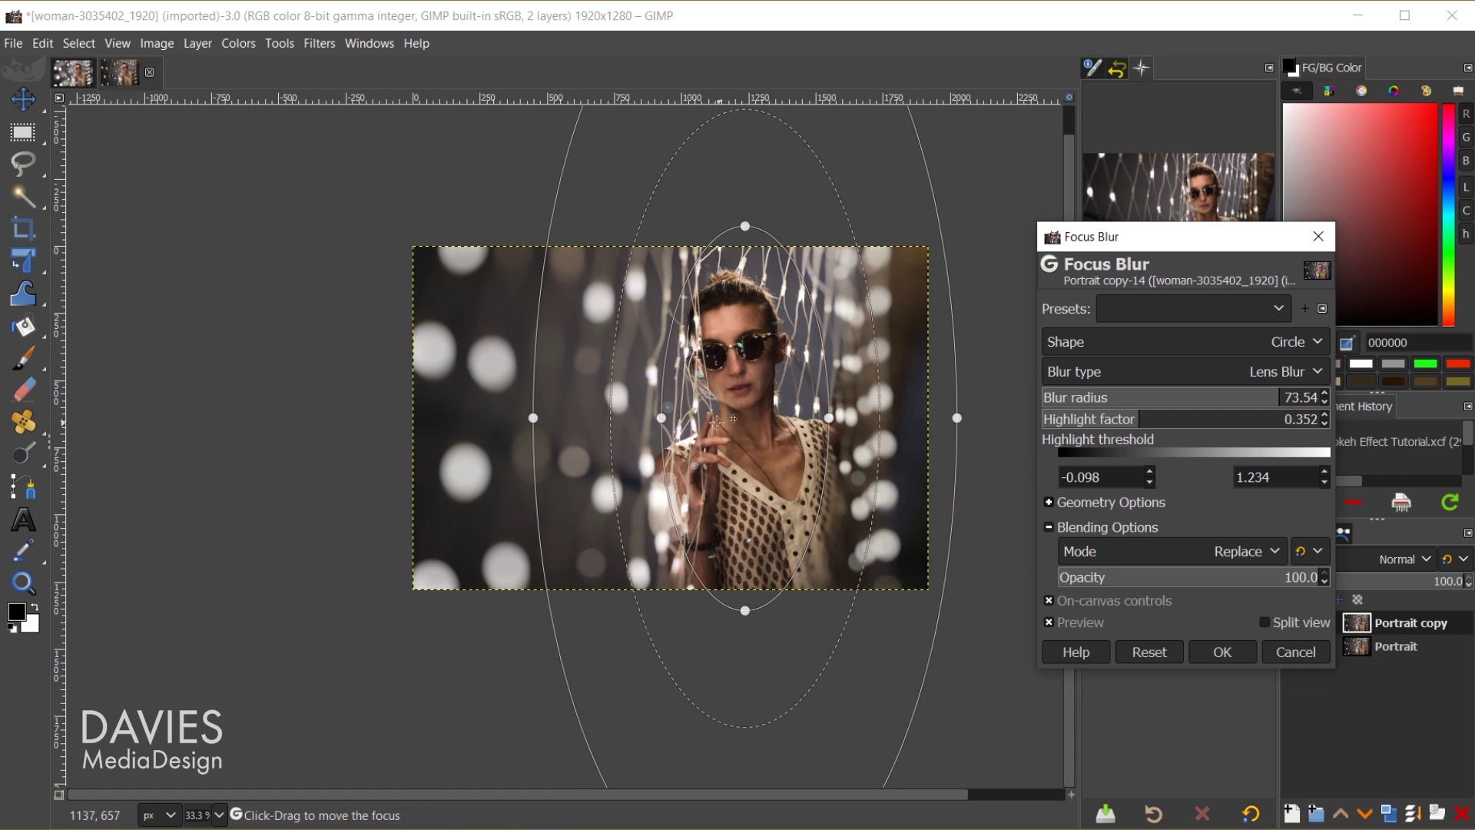
left_click(1187, 342)
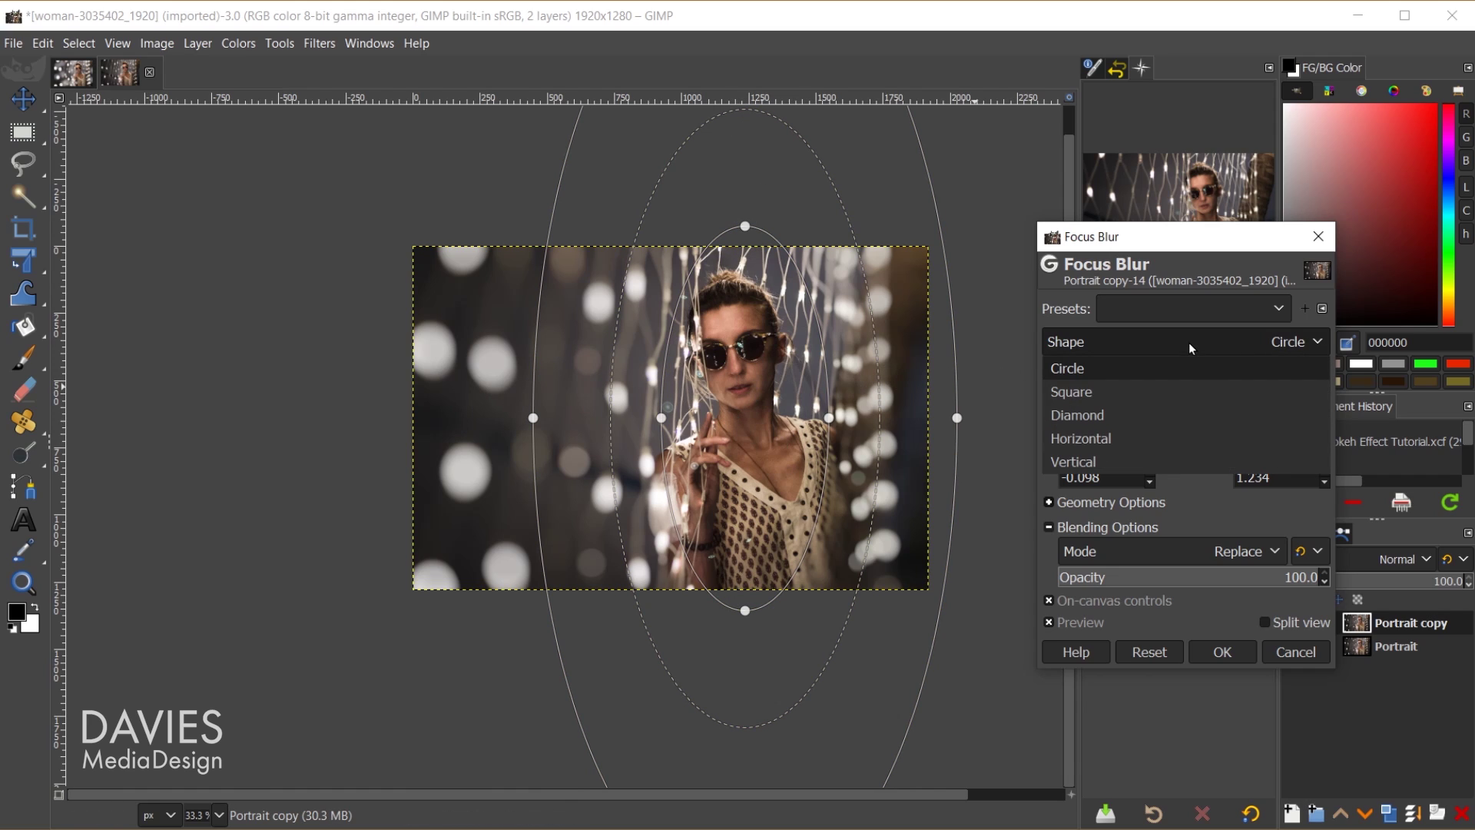
left_click(1161, 443)
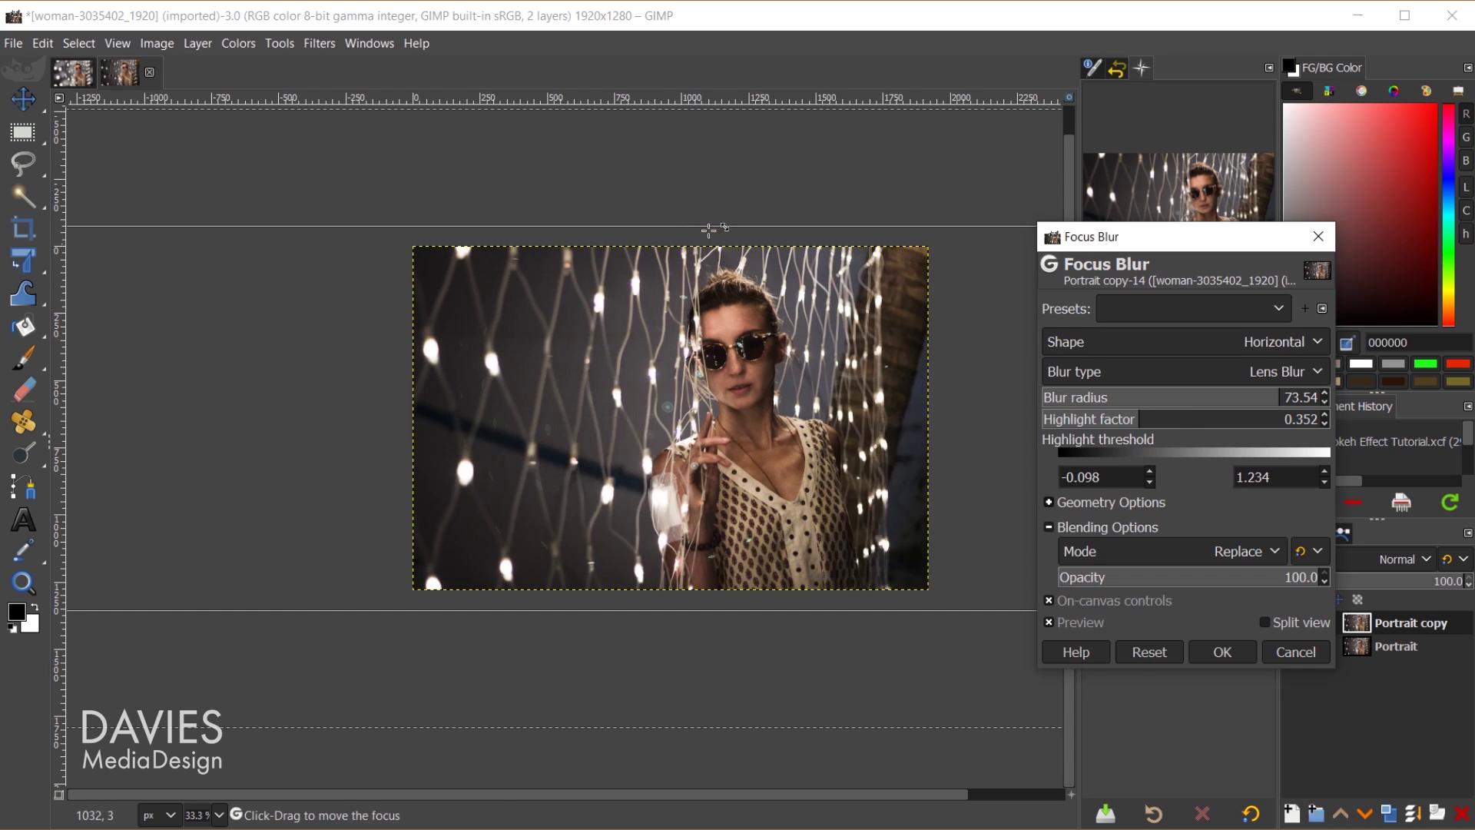
left_click(1268, 343)
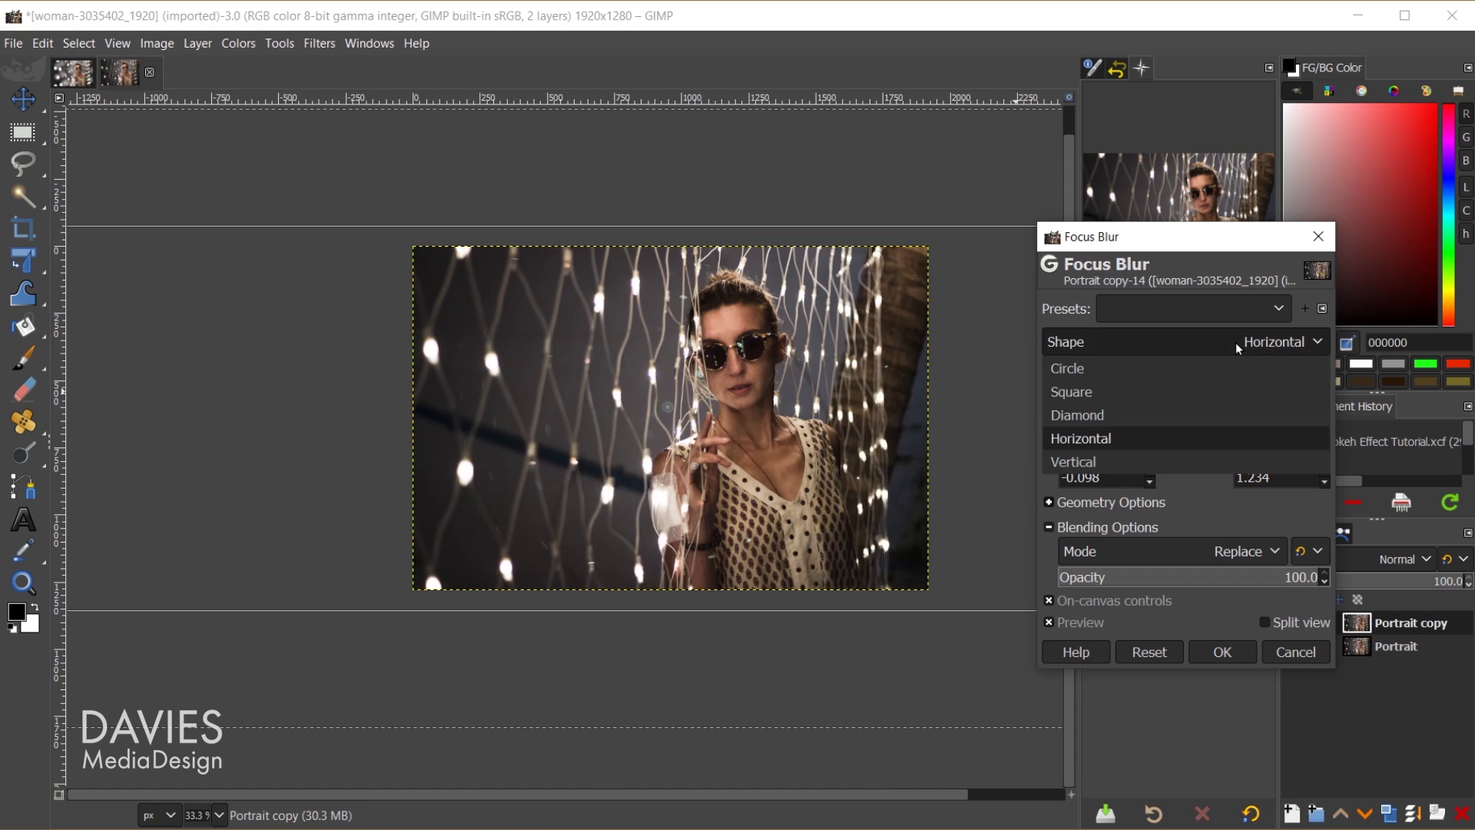
left_click(1236, 365)
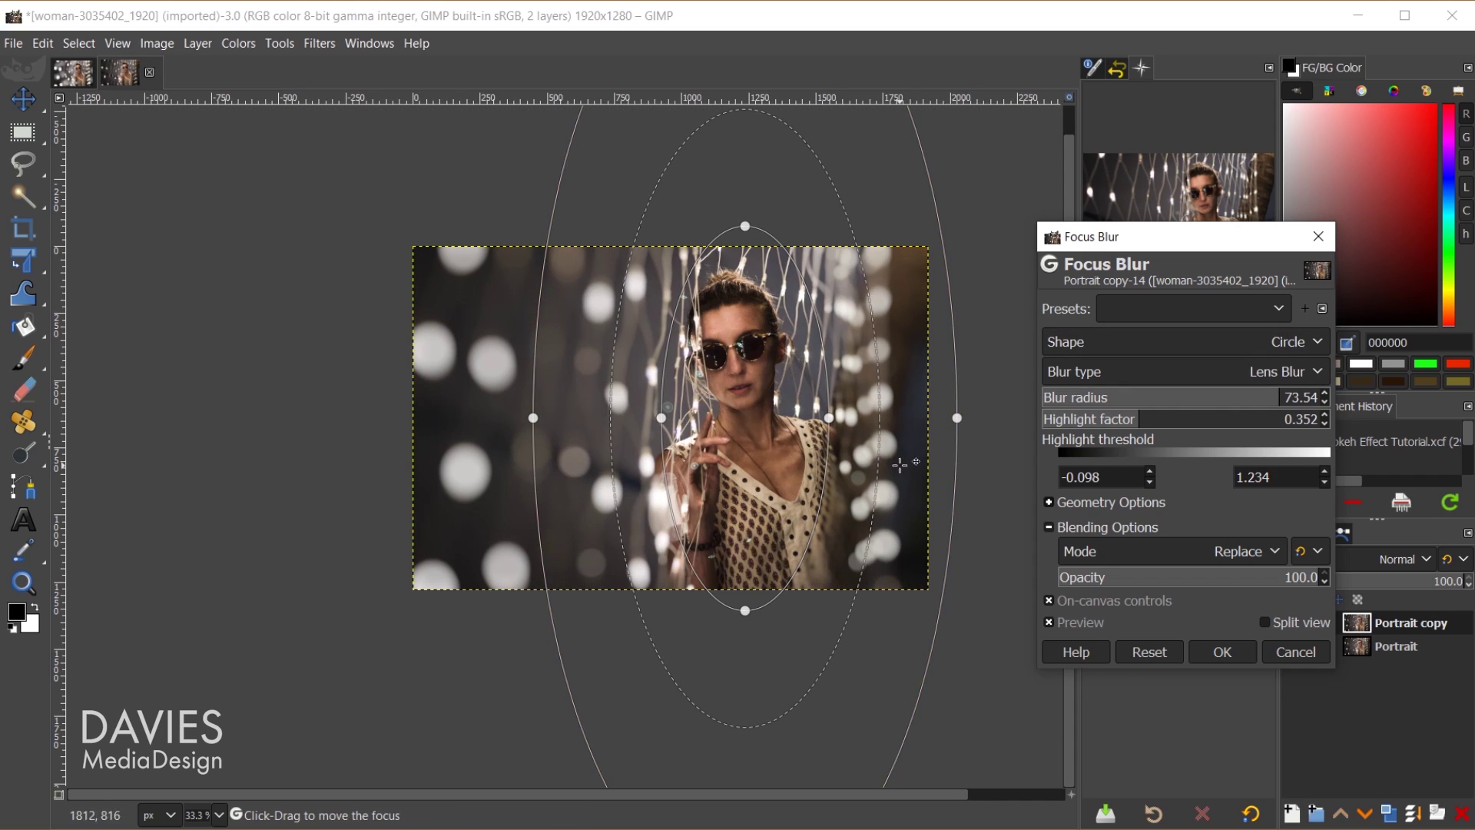
scroll(807, 346, "up", 1)
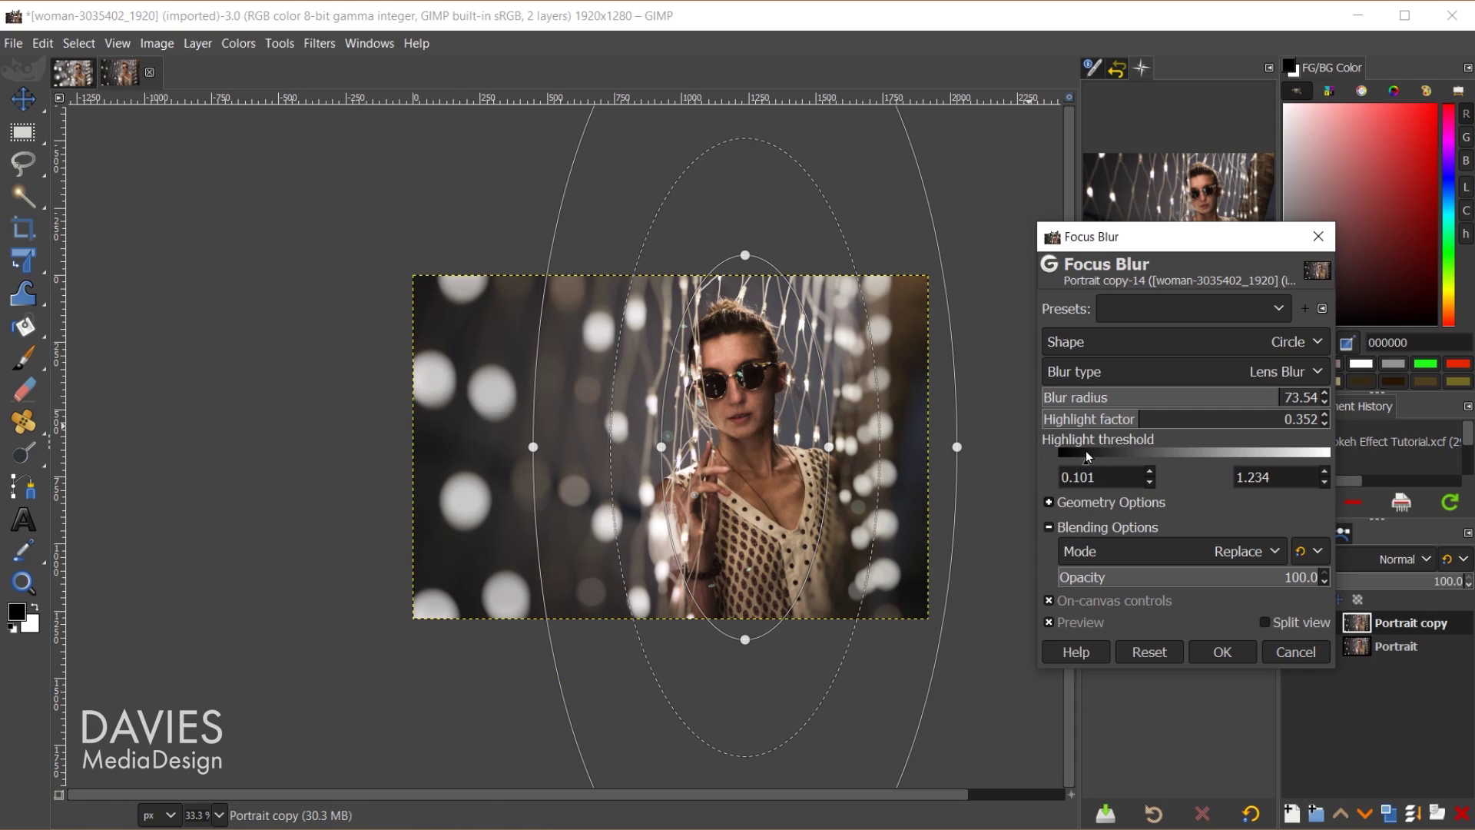
Step: Narrow the focus blur highlight threshold to the range 0.184–0.866
left_click_drag(1318, 453, 1263, 457)
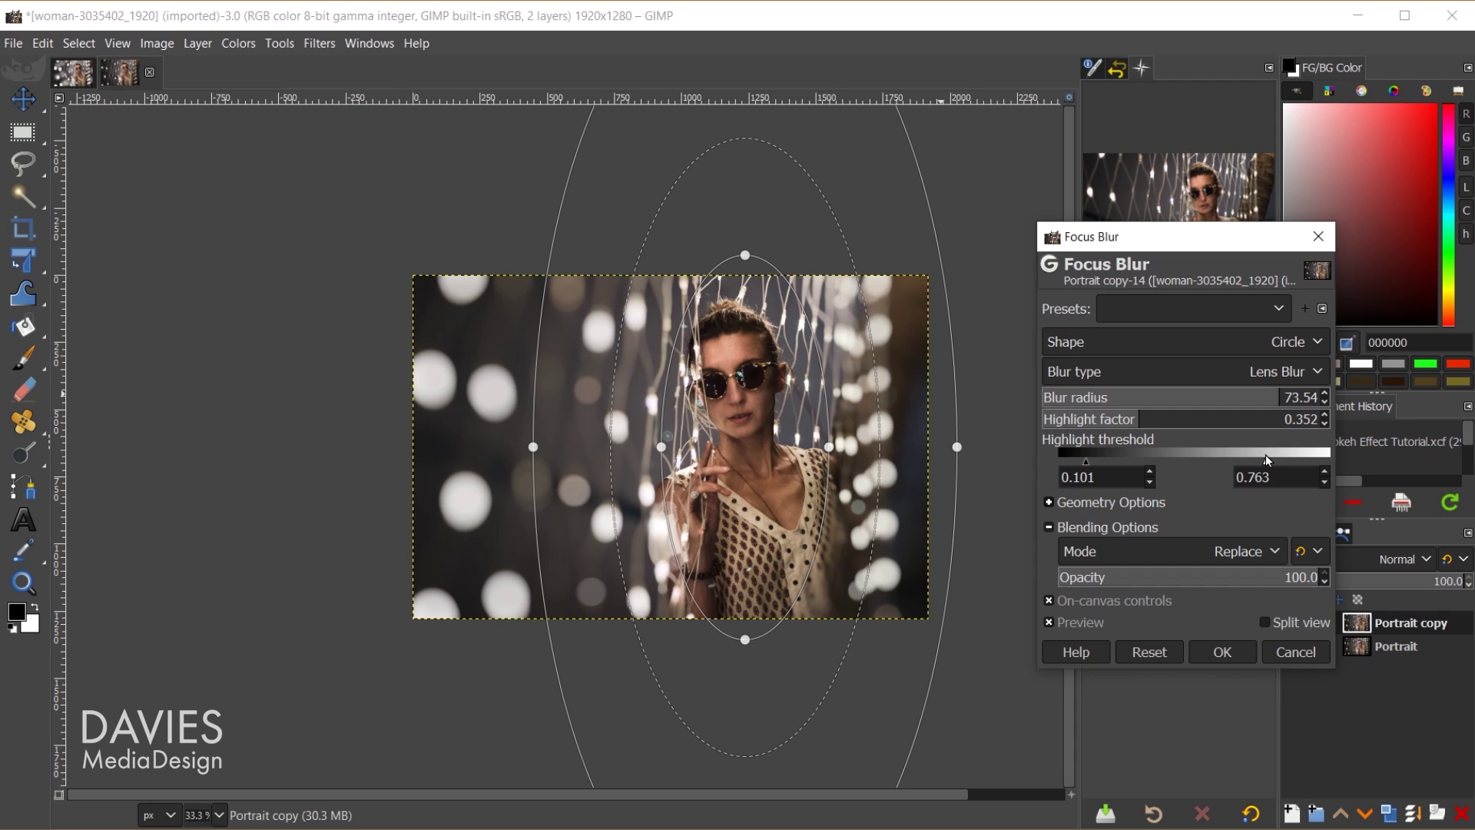
left_click_drag(1295, 458, 1294, 458)
left_click_drag(1113, 461, 1108, 460)
Step: Hide the on-canvas focus shapes, compare with the original, and enable the blur preview
left_click(1137, 598)
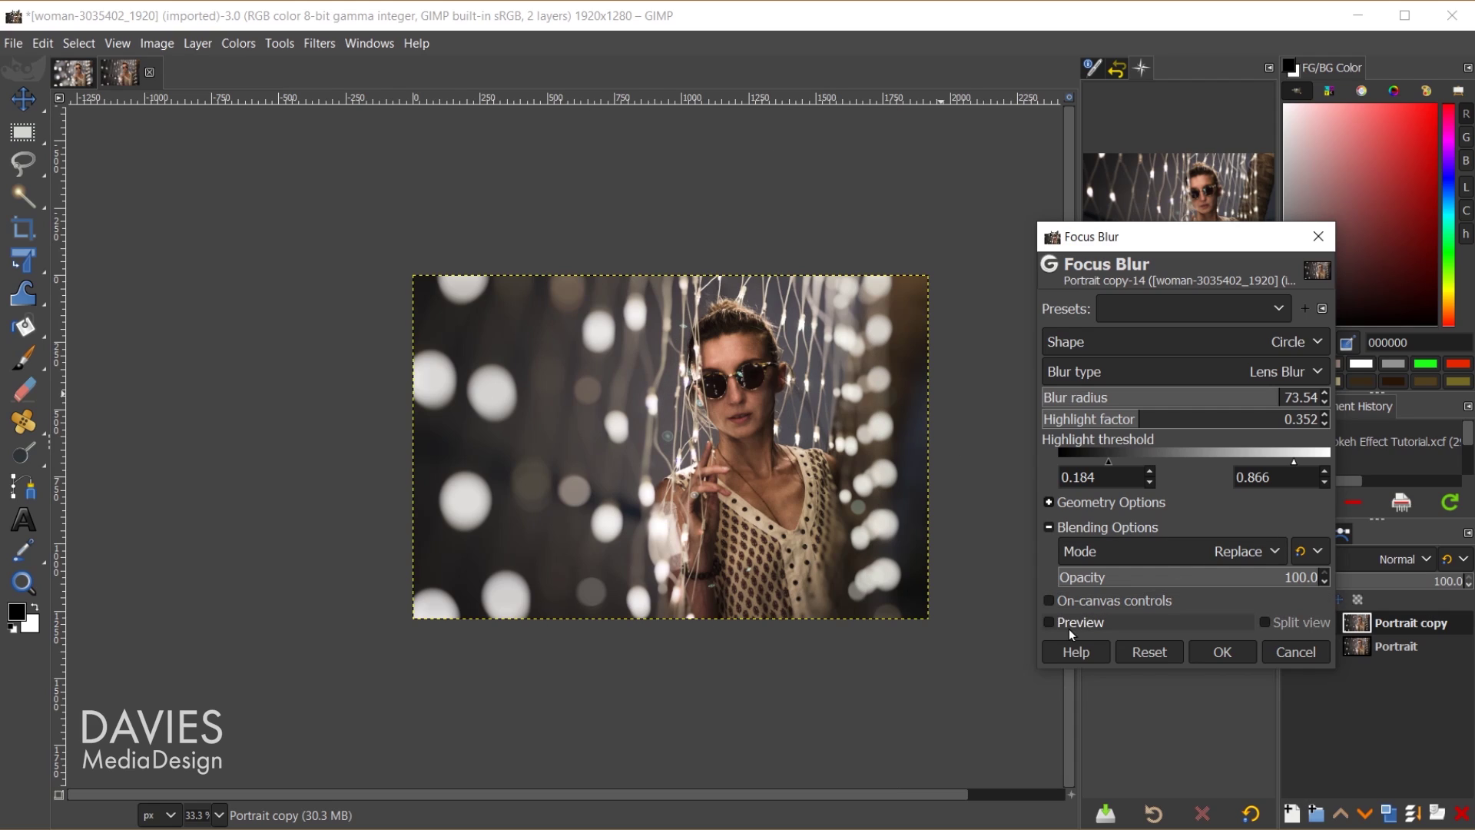
left_click(1050, 623)
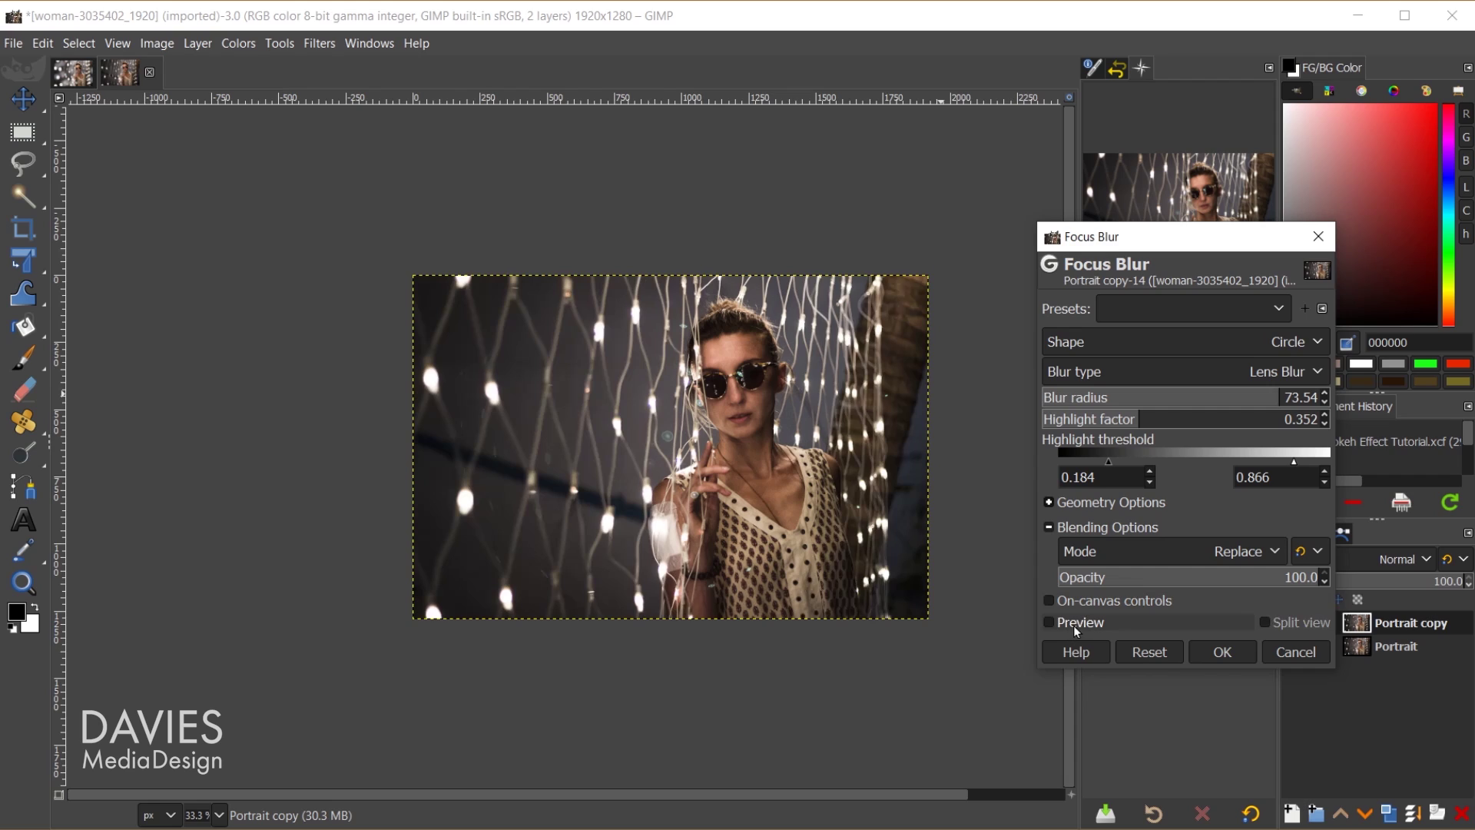
left_click(1088, 625)
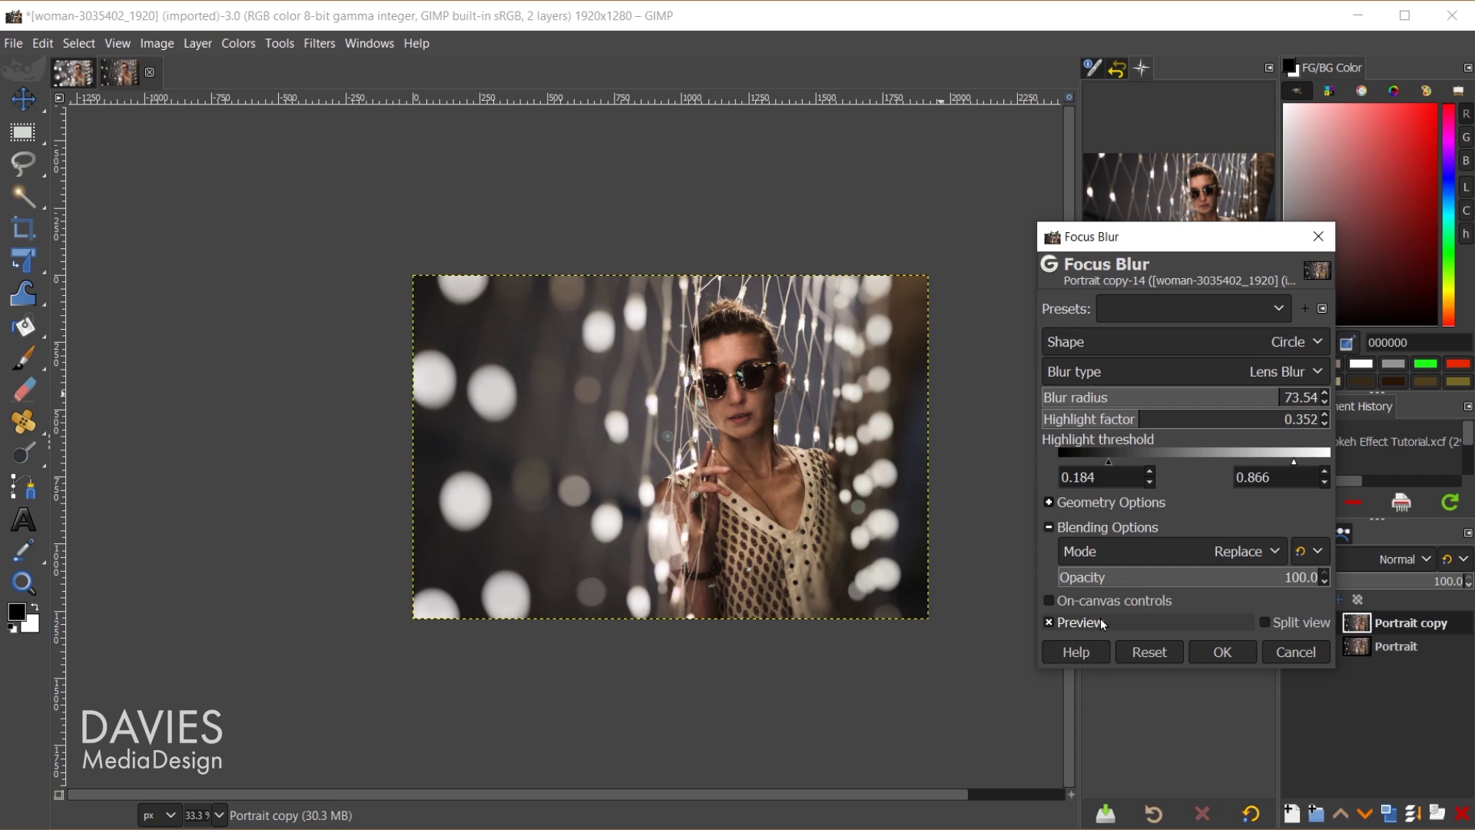
Step: Apply the focus blur to the Portrait copy layer with OK
left_click(1224, 652)
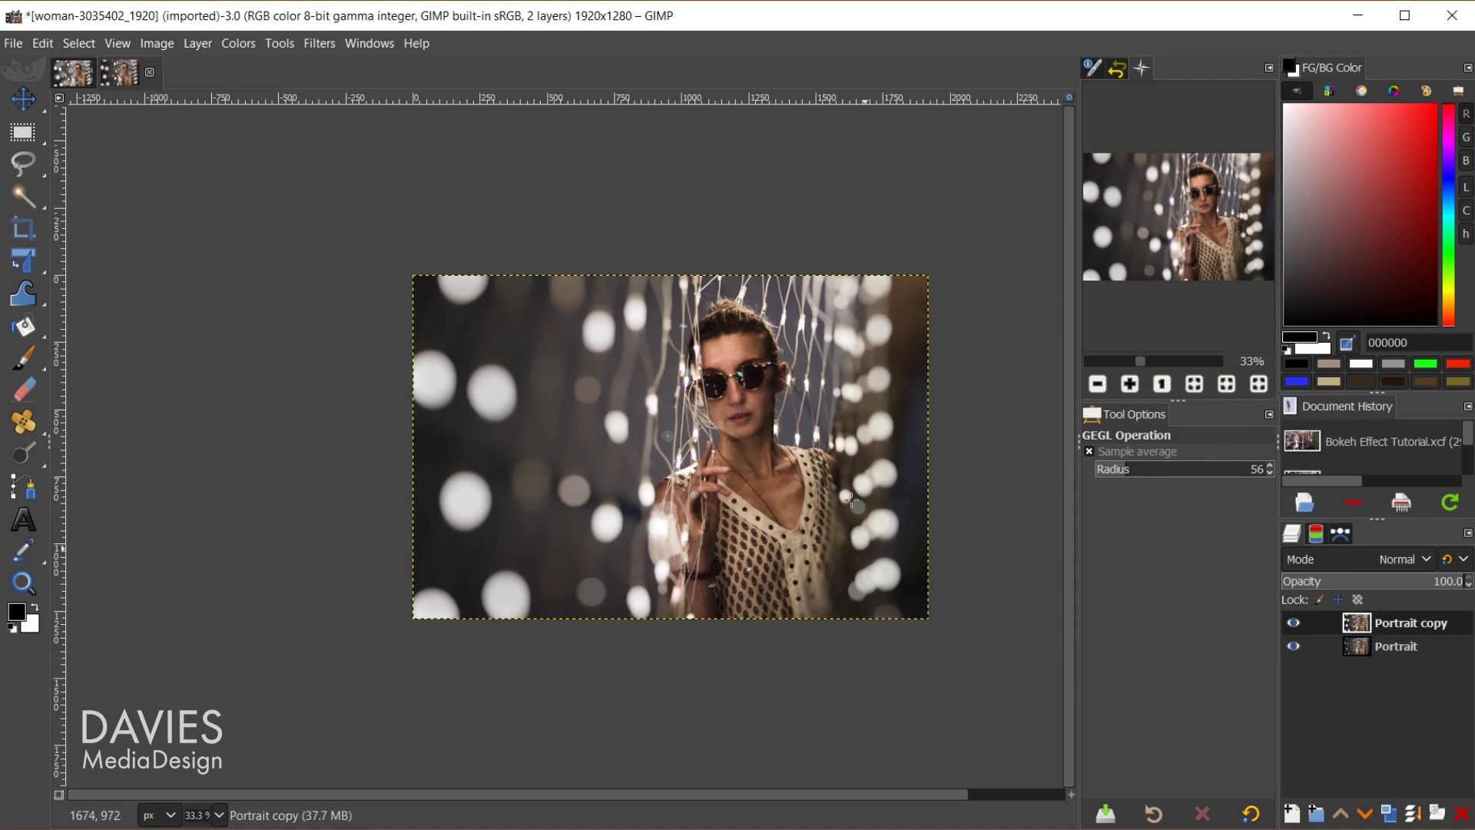
scroll(793, 527, "up", 1)
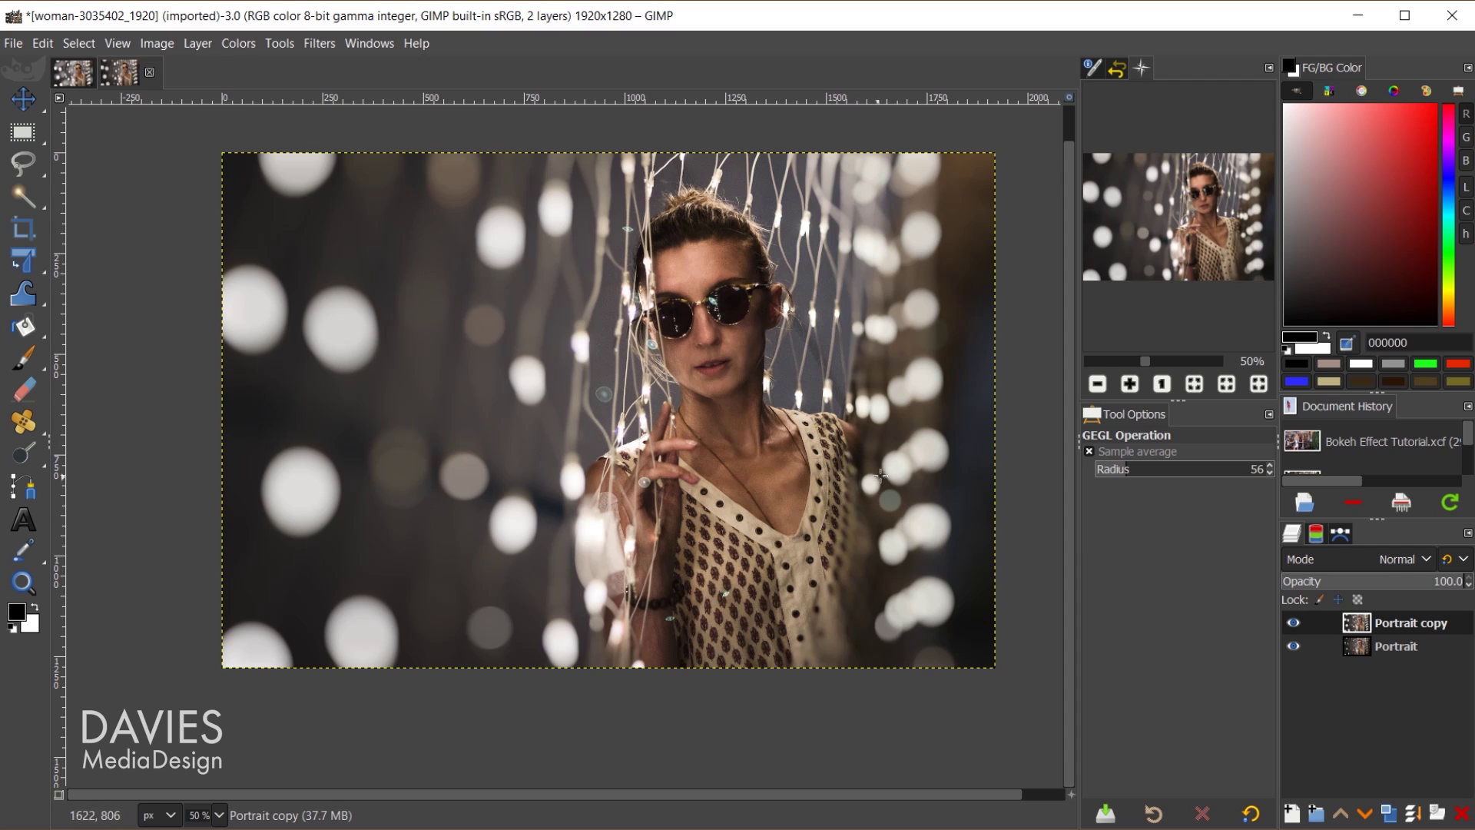
scroll(878, 519, "up", 1)
scroll(870, 513, "up", 1)
scroll(850, 504, "down", 1)
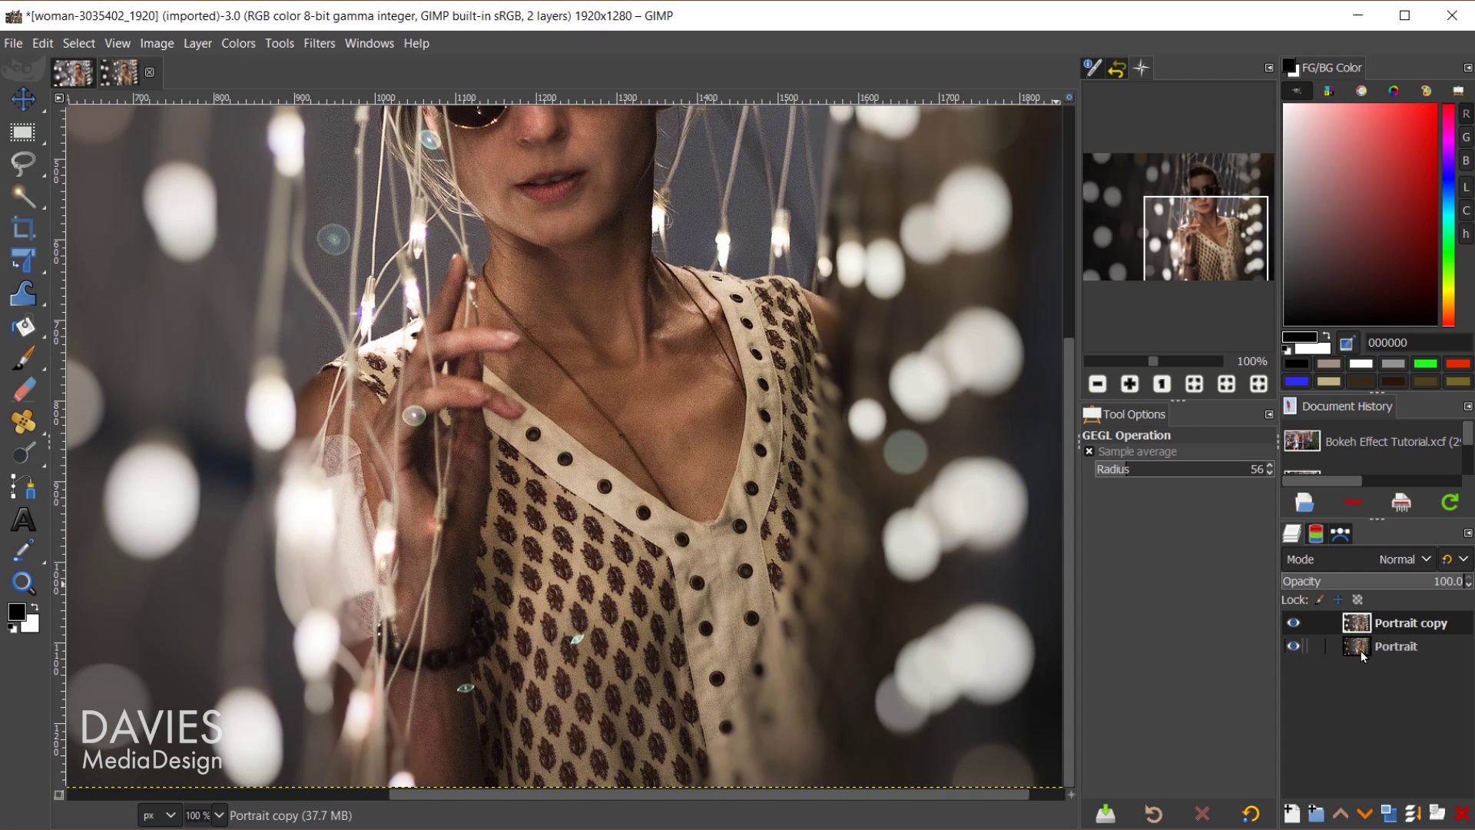
Step: Hide the blurred layer and trace a path along the collar and shoulder edge
left_click(1293, 622)
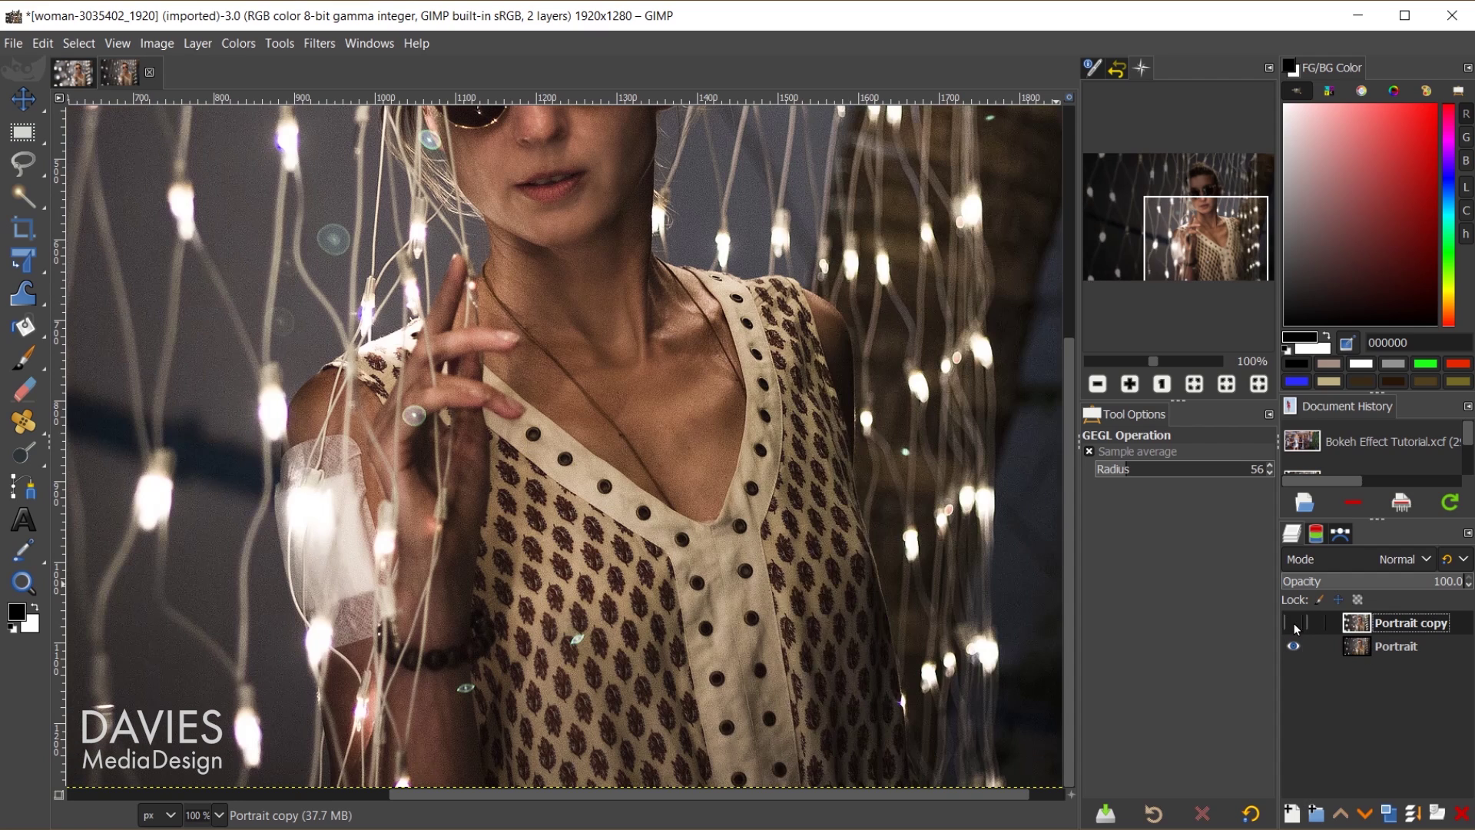
key("b")
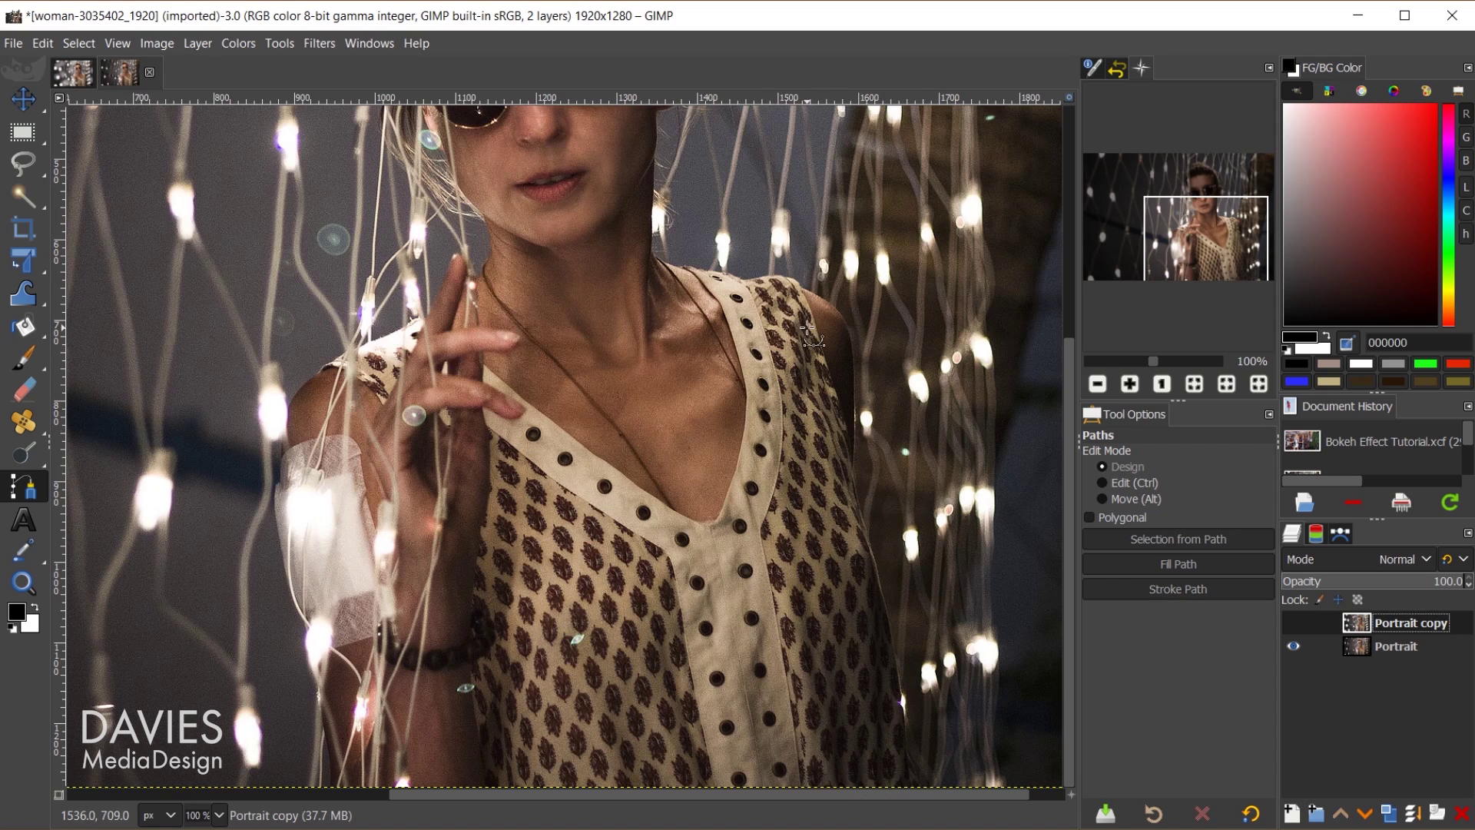
scroll(791, 332, "up", 1)
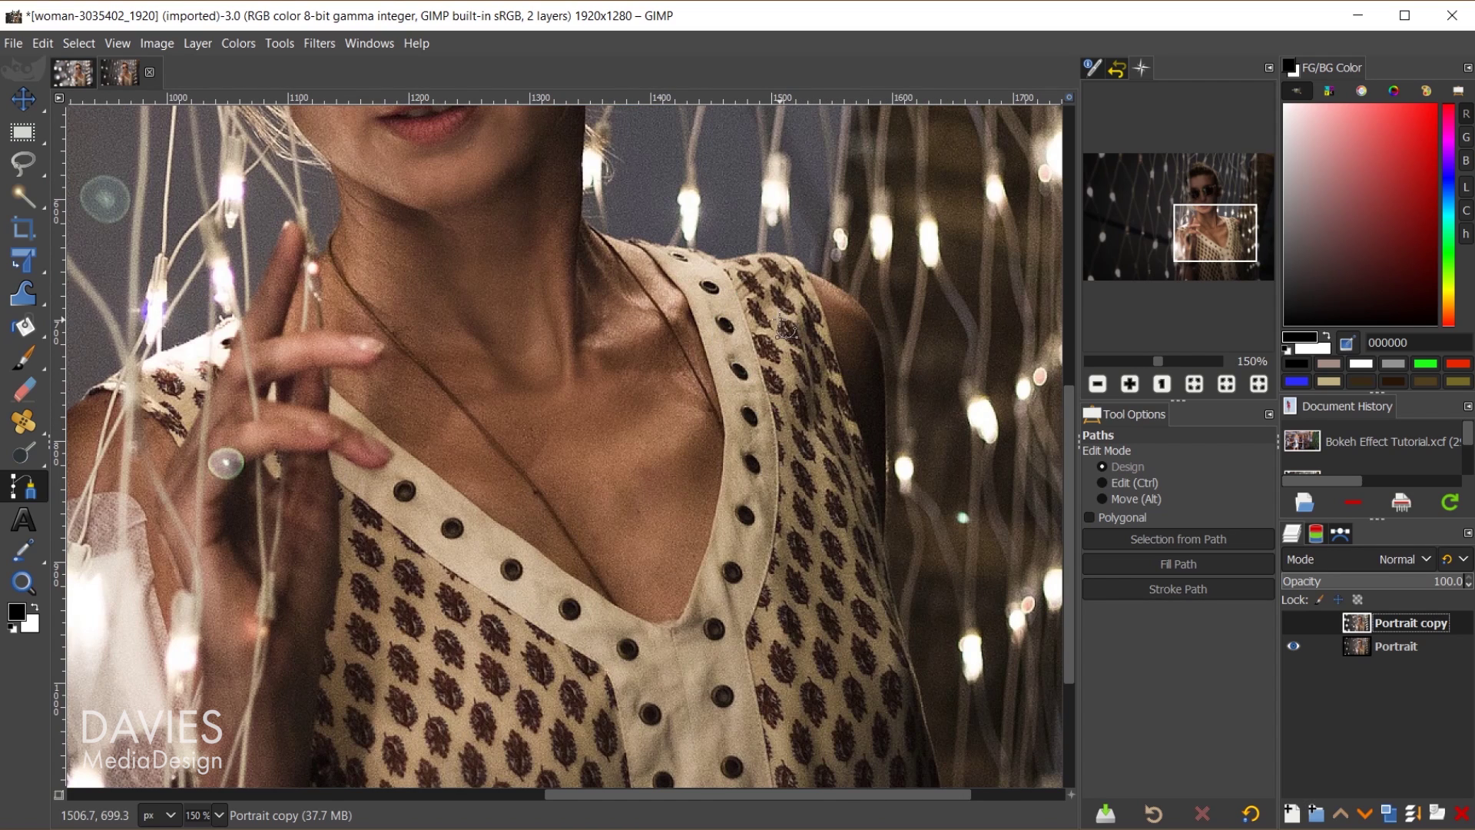
scroll(752, 272, "up", 1)
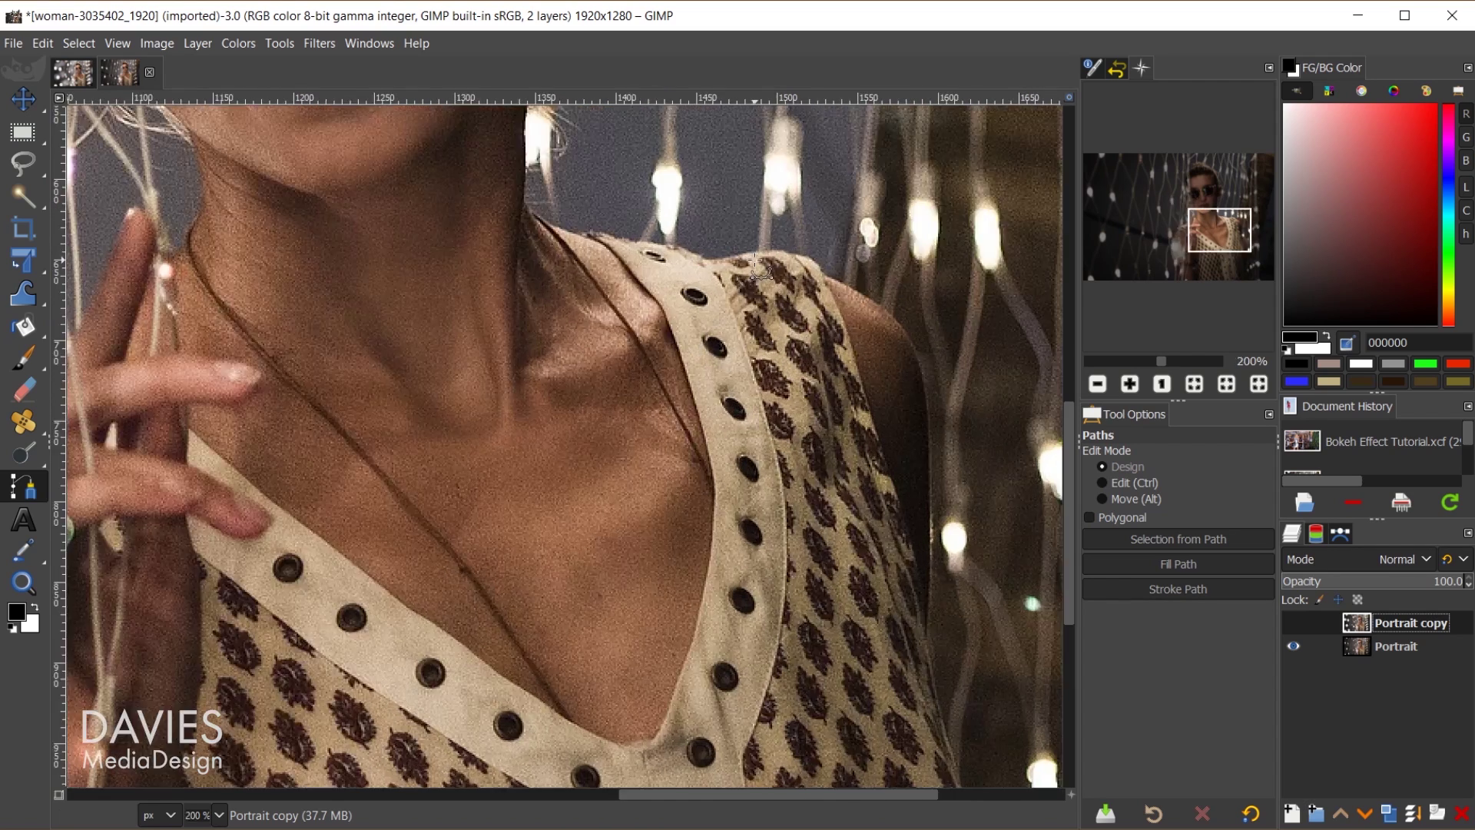
left_click(709, 259)
left_click_drag(740, 260, 770, 250)
left_click(796, 253)
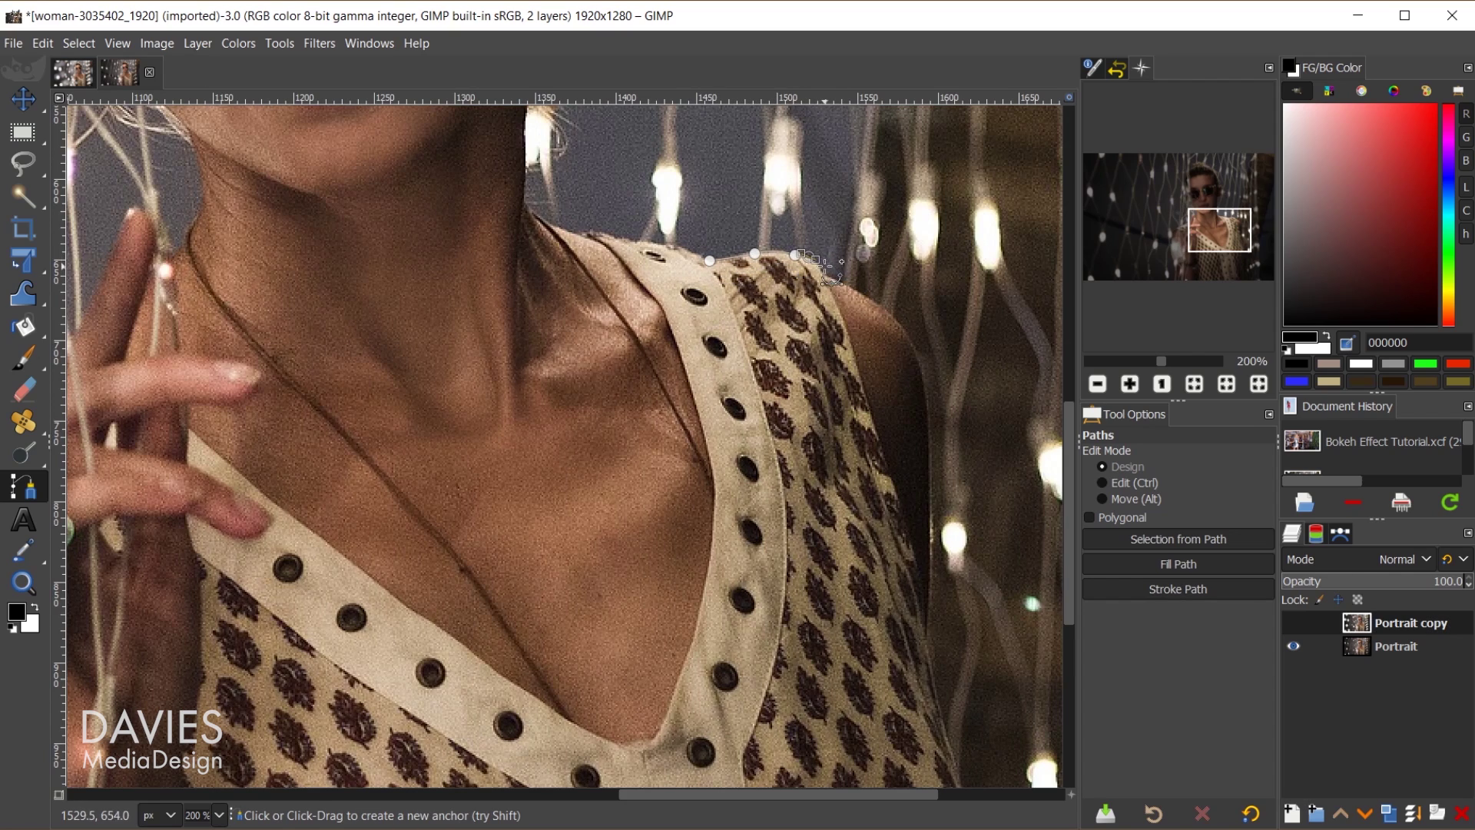
left_click(809, 256)
left_click(826, 270)
left_click(858, 289)
left_click(887, 312)
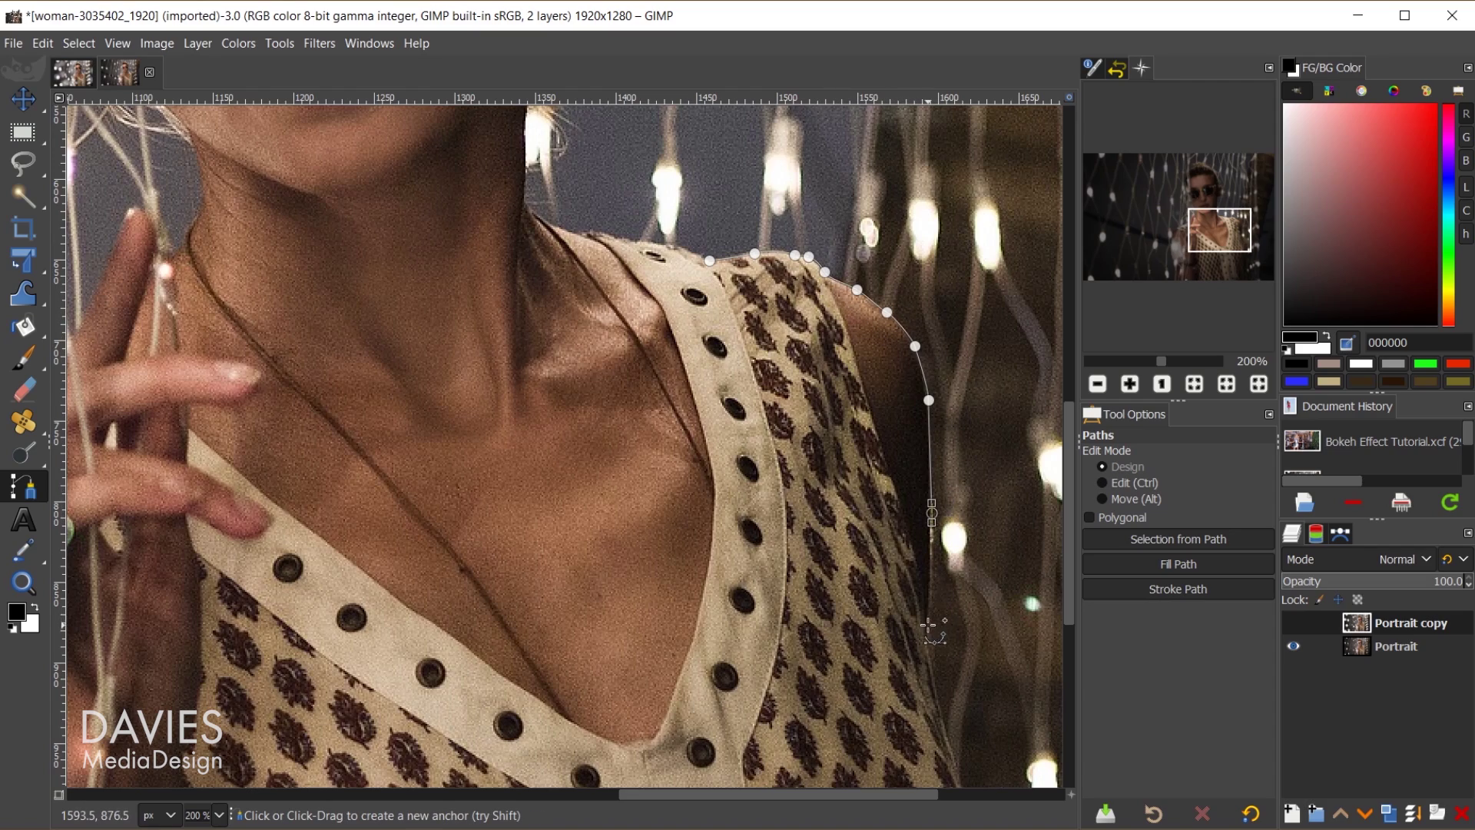
scroll(936, 507, "up", 2)
Step: Extend the path down the dress to the image bottom, close it, and make a selection
left_click_drag(929, 434, 936, 538)
scroll(937, 537, "down", 1)
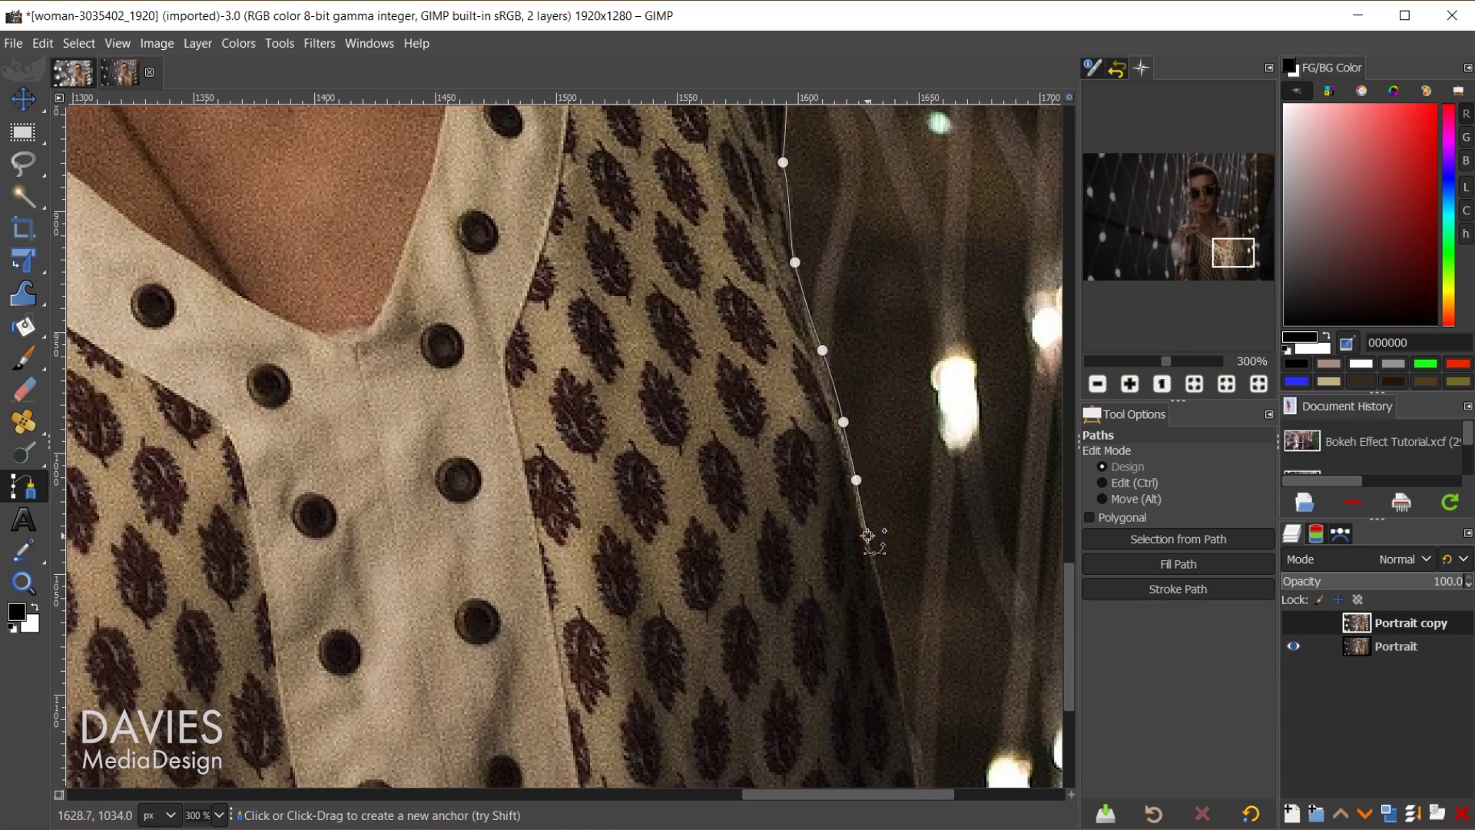
scroll(935, 537, "down", 1)
scroll(976, 536, "down", 1)
left_click(947, 660)
left_click(962, 704)
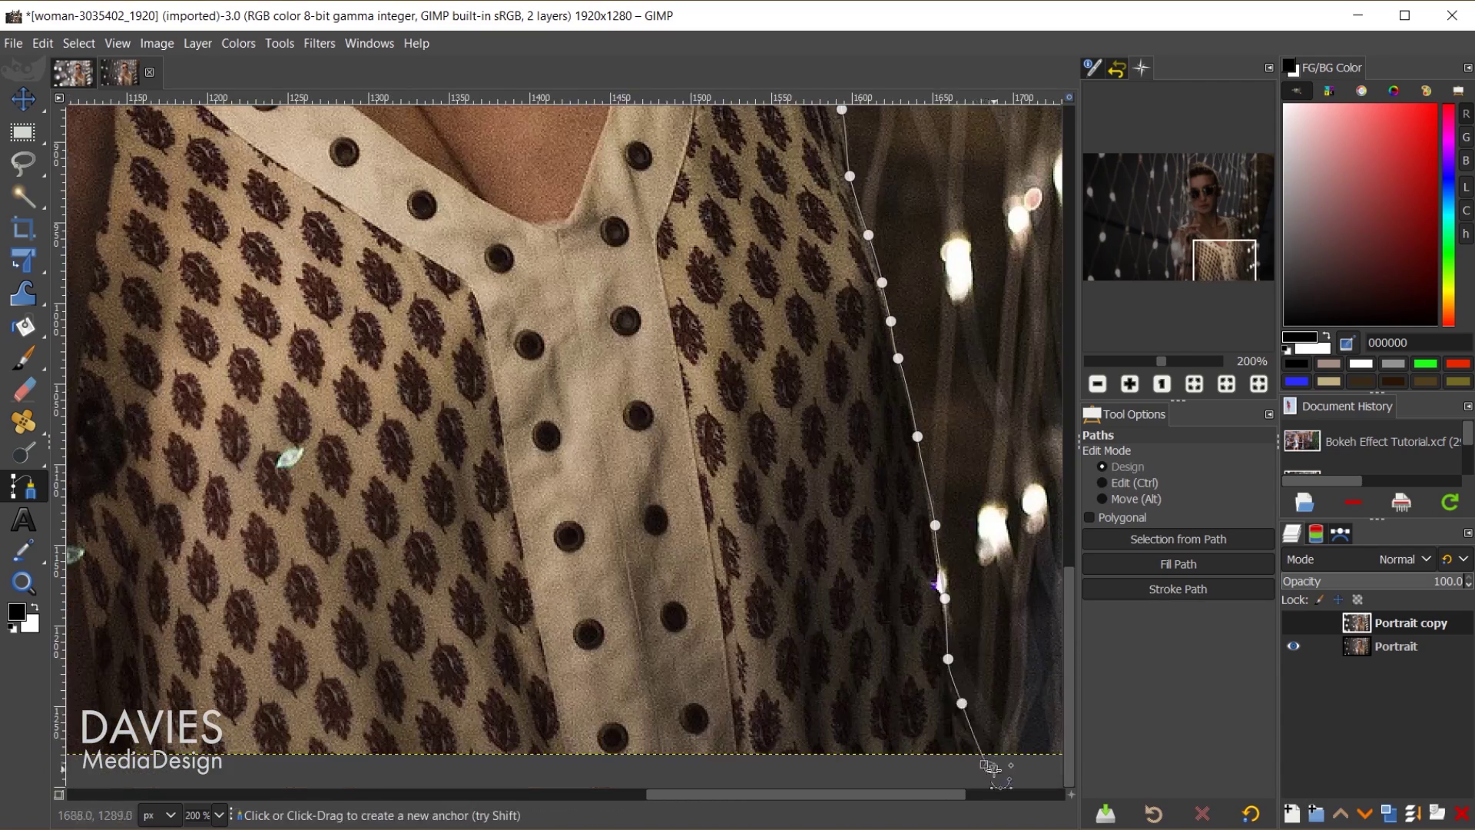
left_click_drag(989, 767, 675, 775)
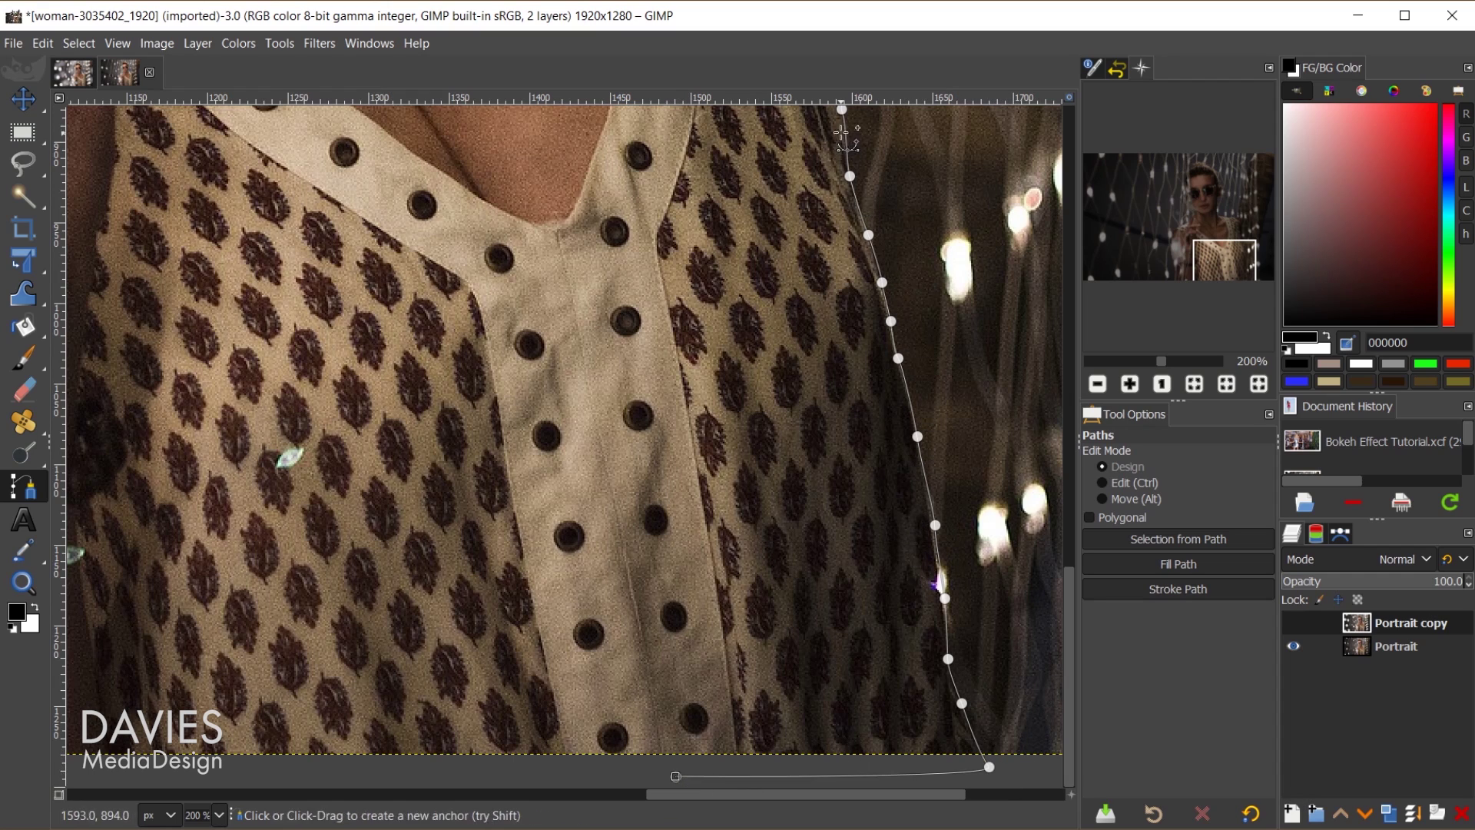
scroll(841, 151, "down", 1)
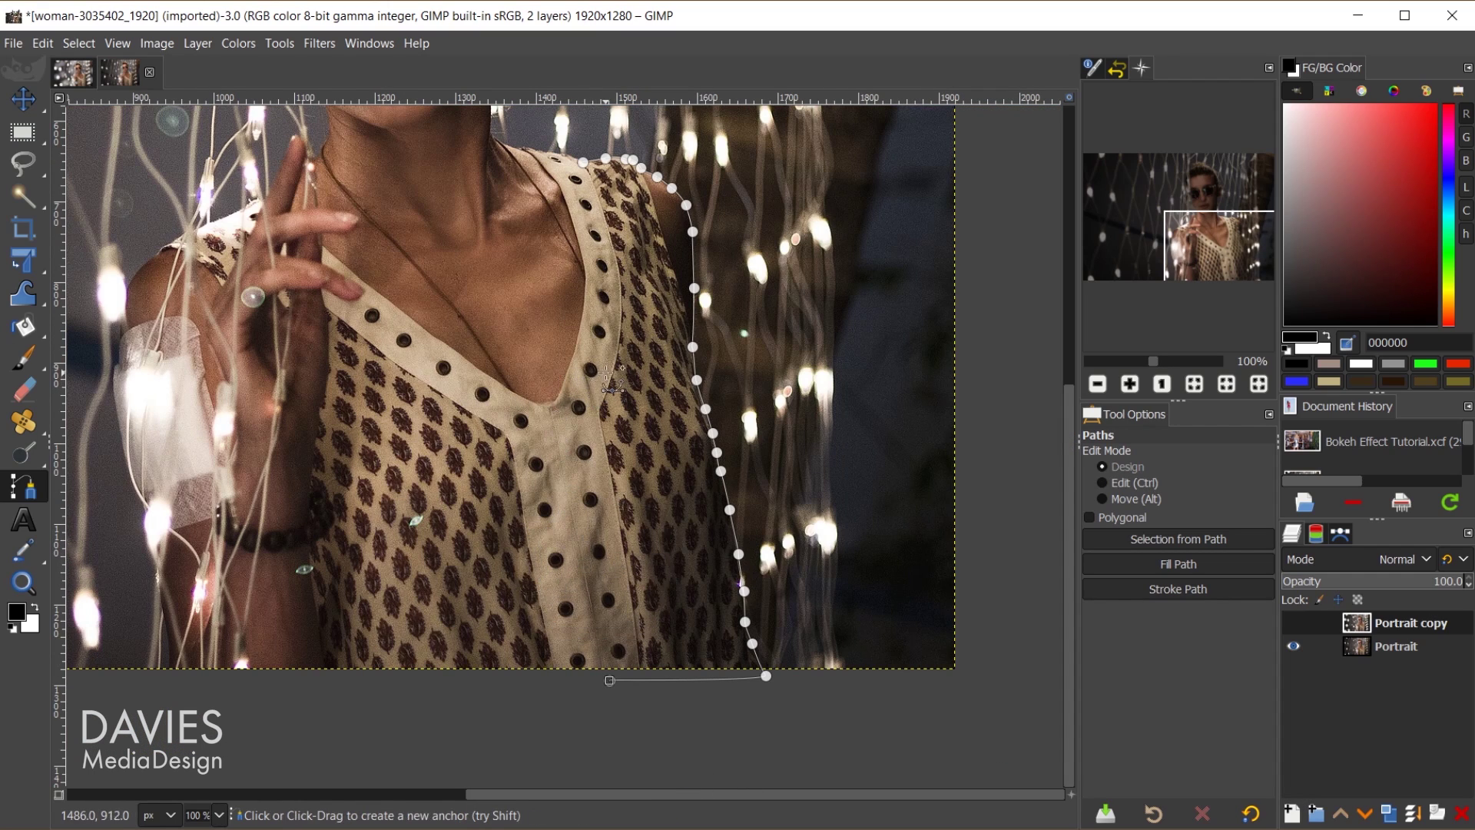
scroll(608, 364, "up", 3)
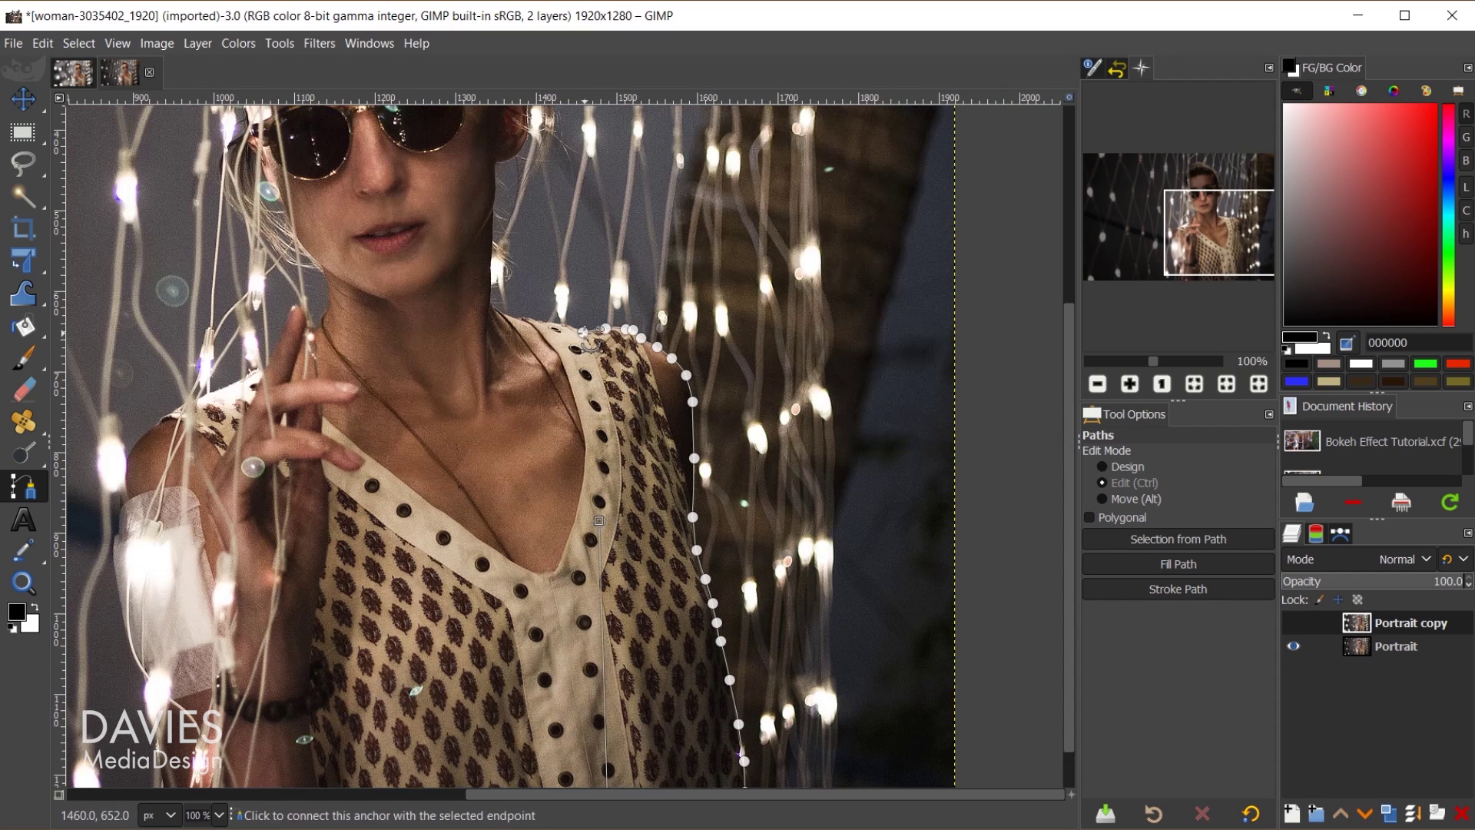
left_click(587, 335)
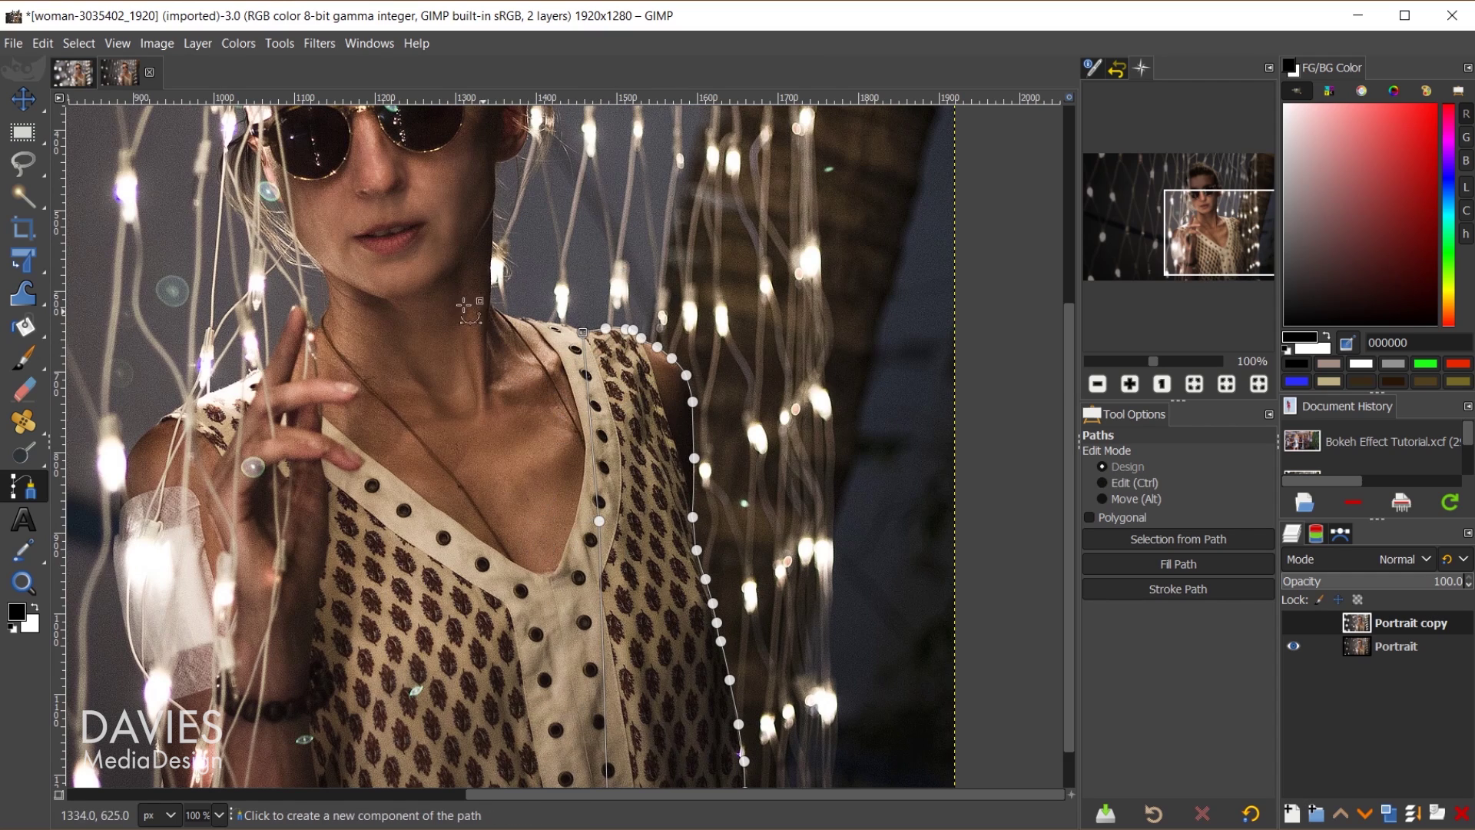
key("minus")
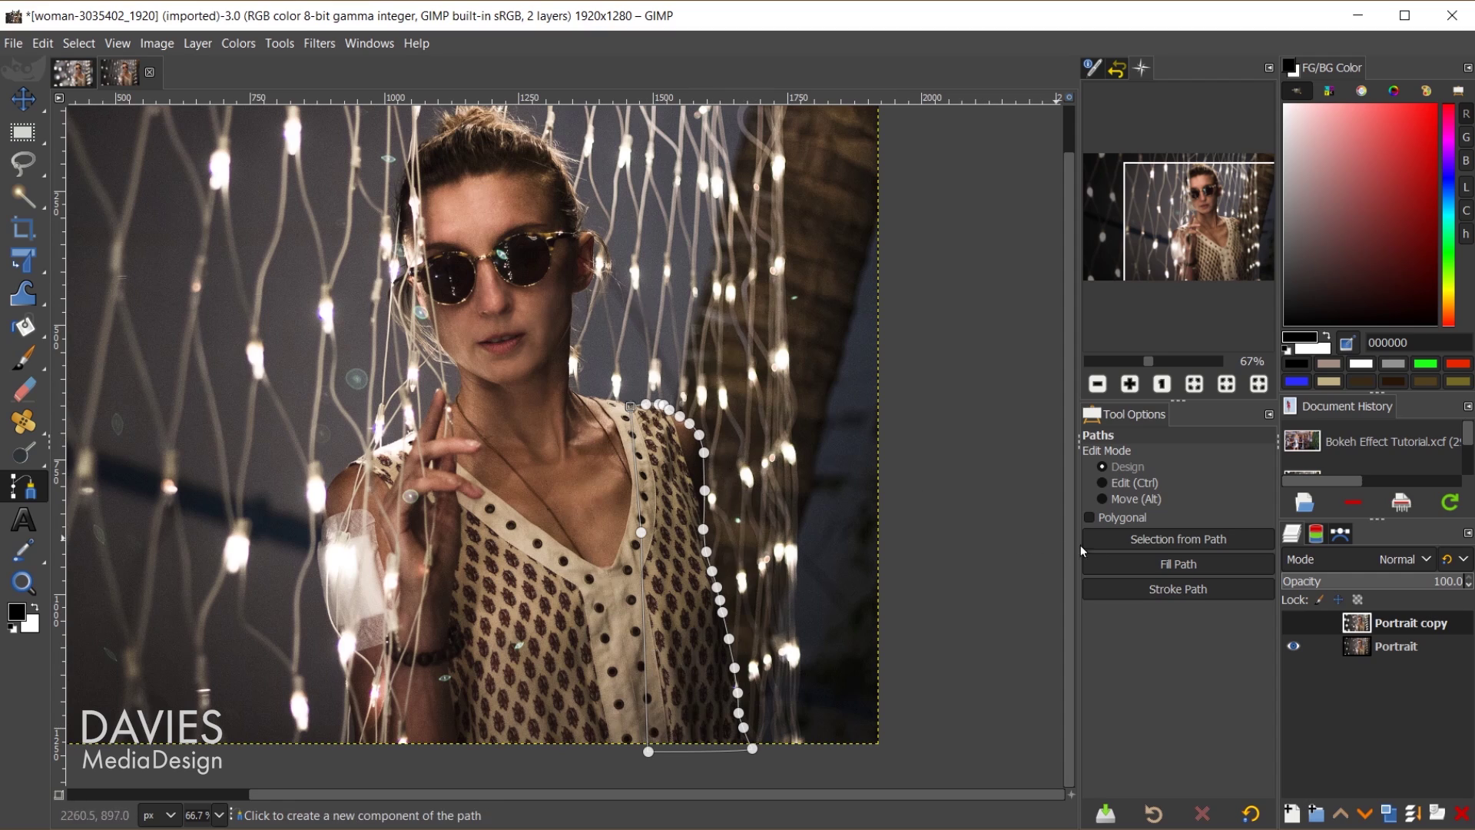
left_click(1205, 537)
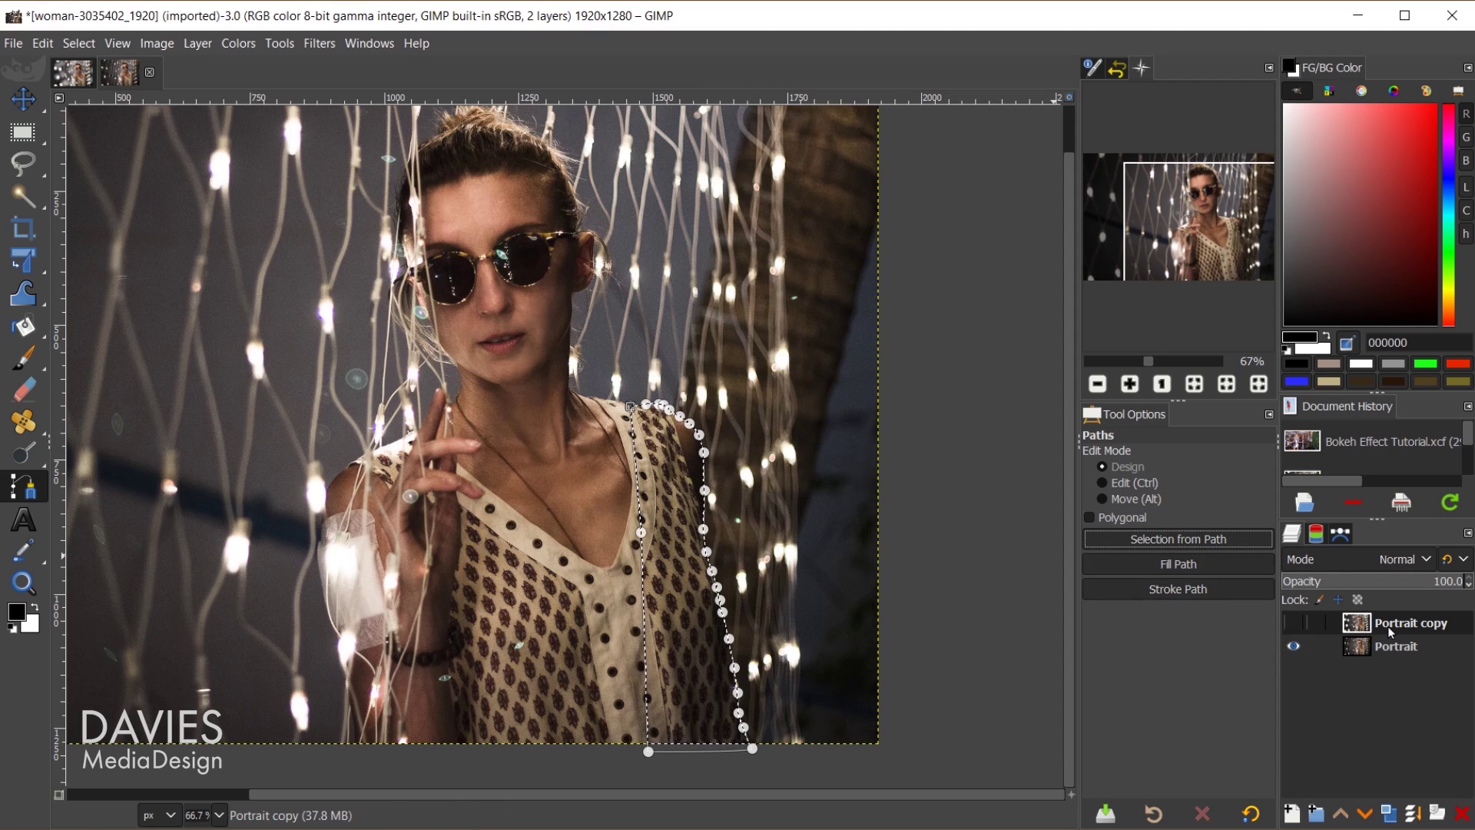
Step: Show Portrait copy again and give it a white, fully opaque layer mask
left_click(1298, 623)
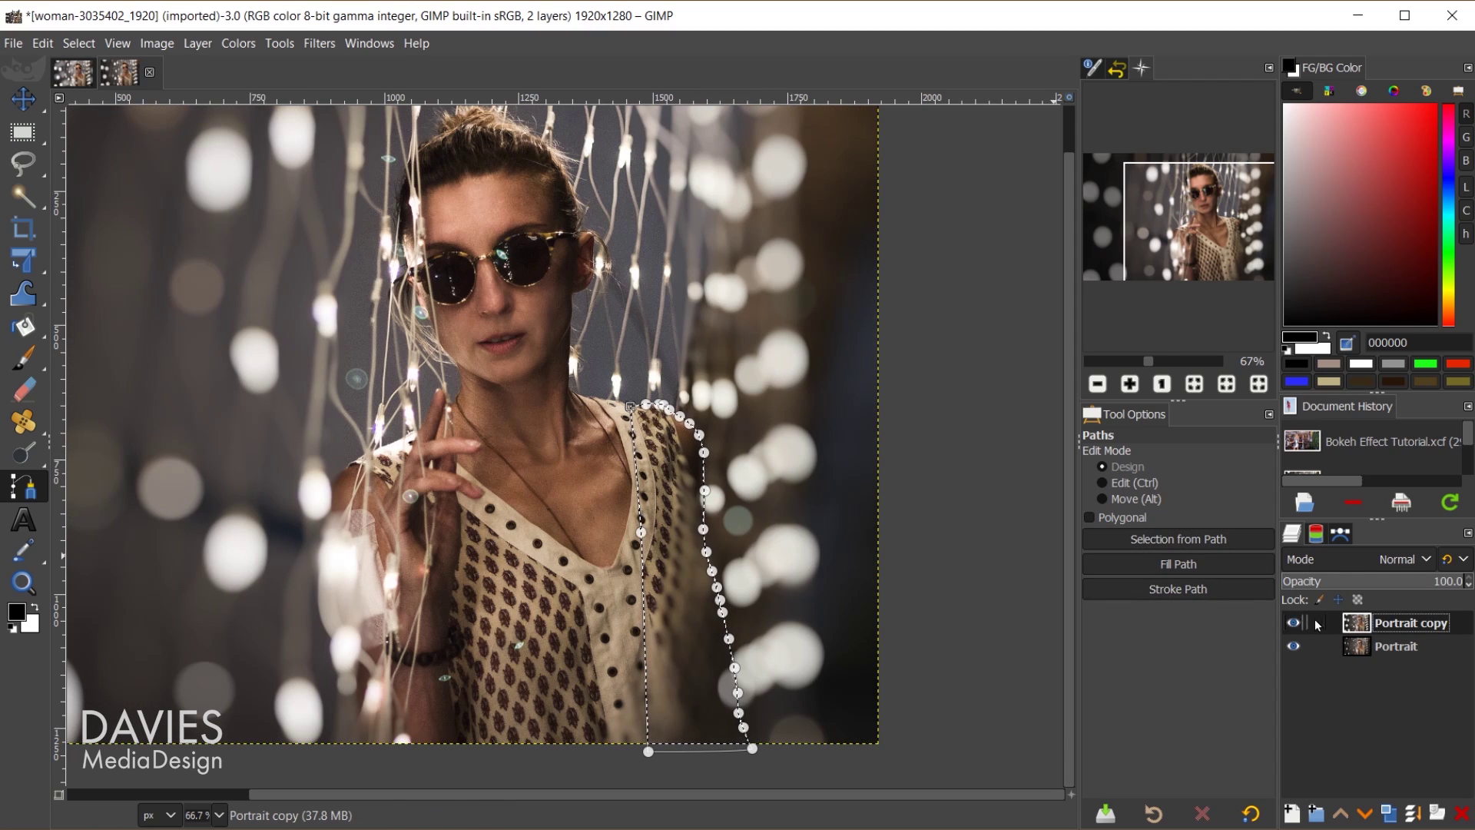
right_click(1358, 623)
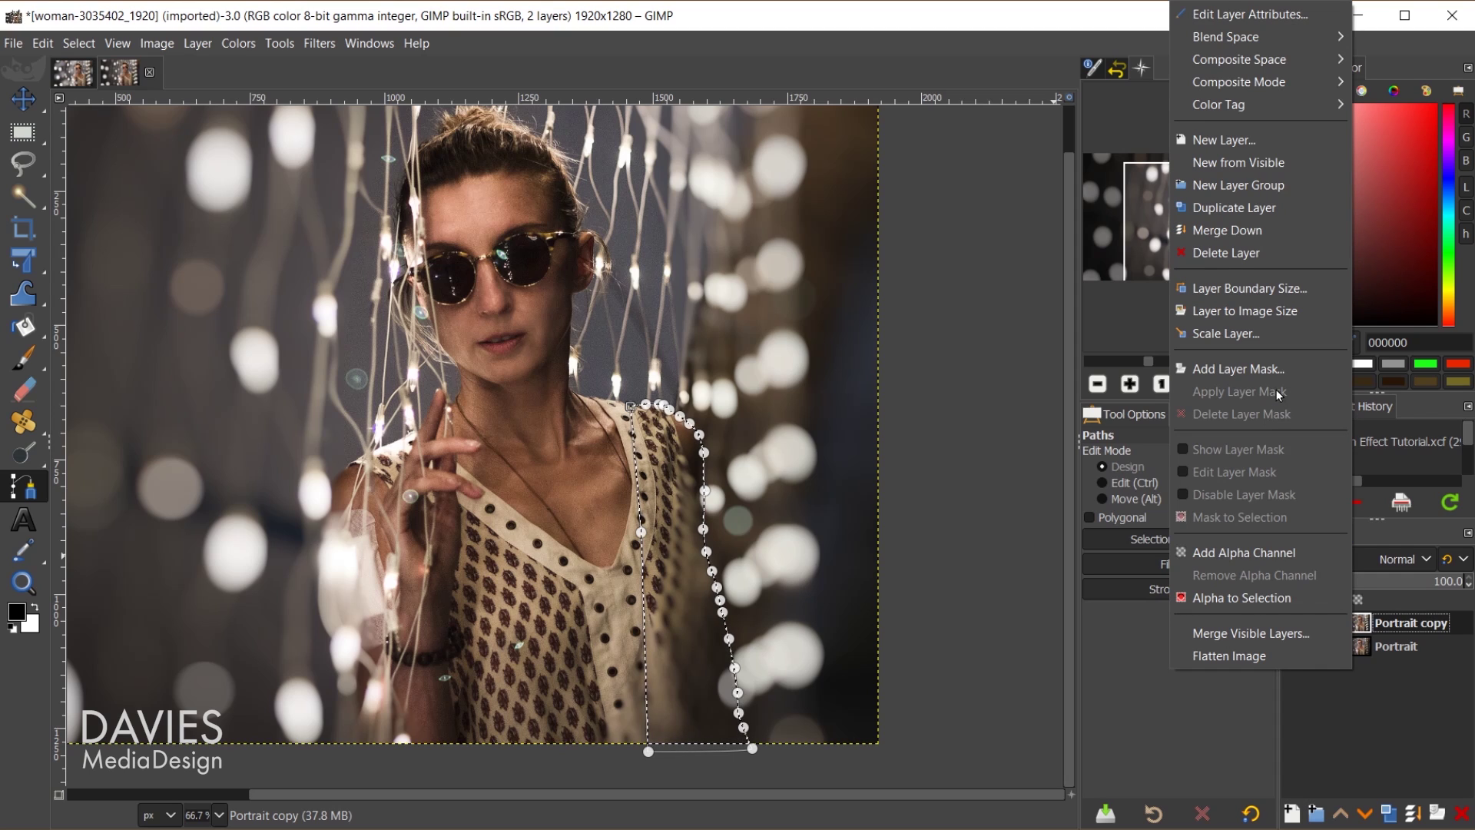
left_click(1239, 369)
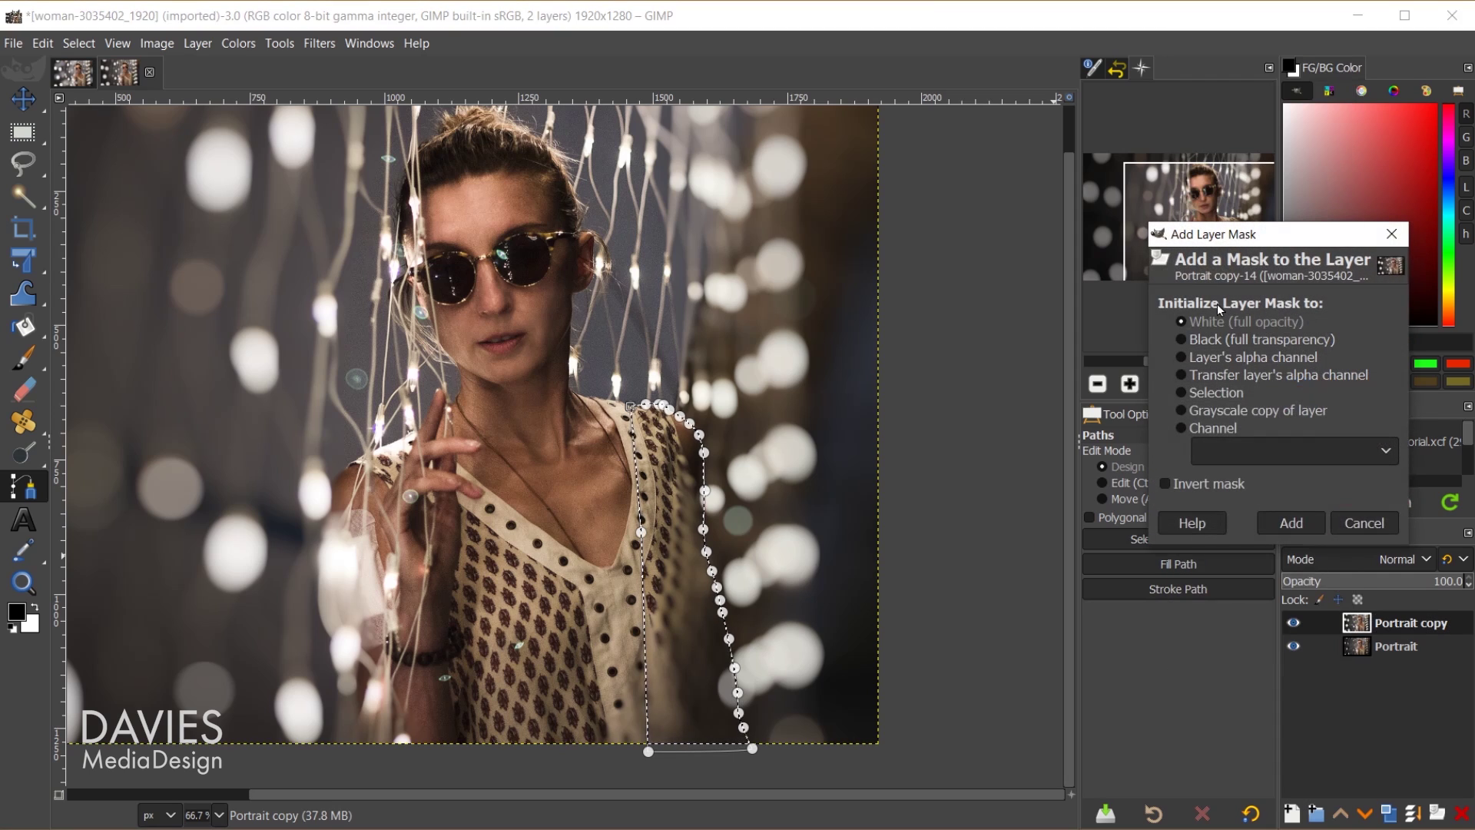
left_click(1291, 523)
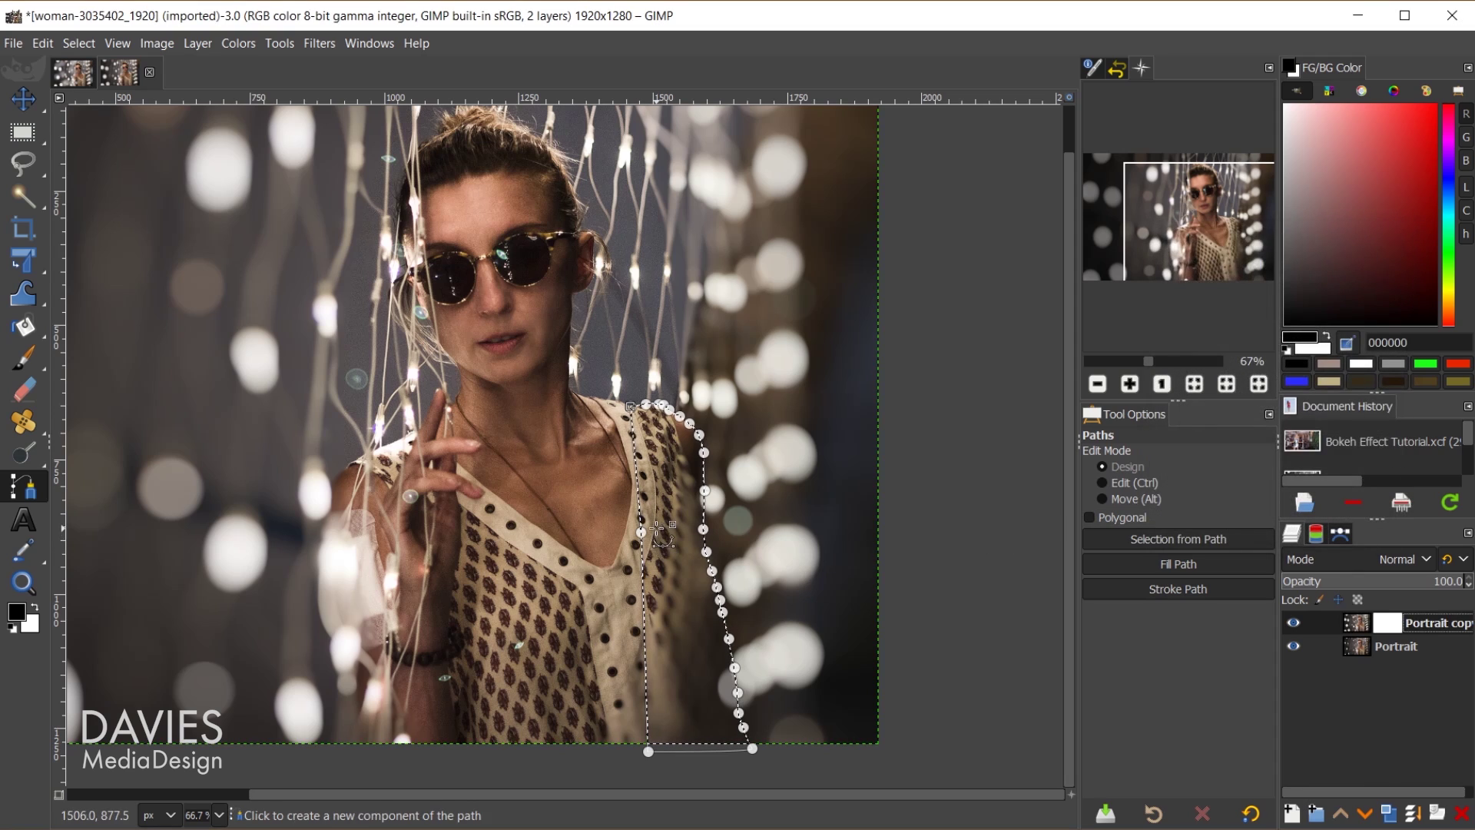
Step: With a smaller paintbrush, paint black on the mask over the dress and lower subject
key("p")
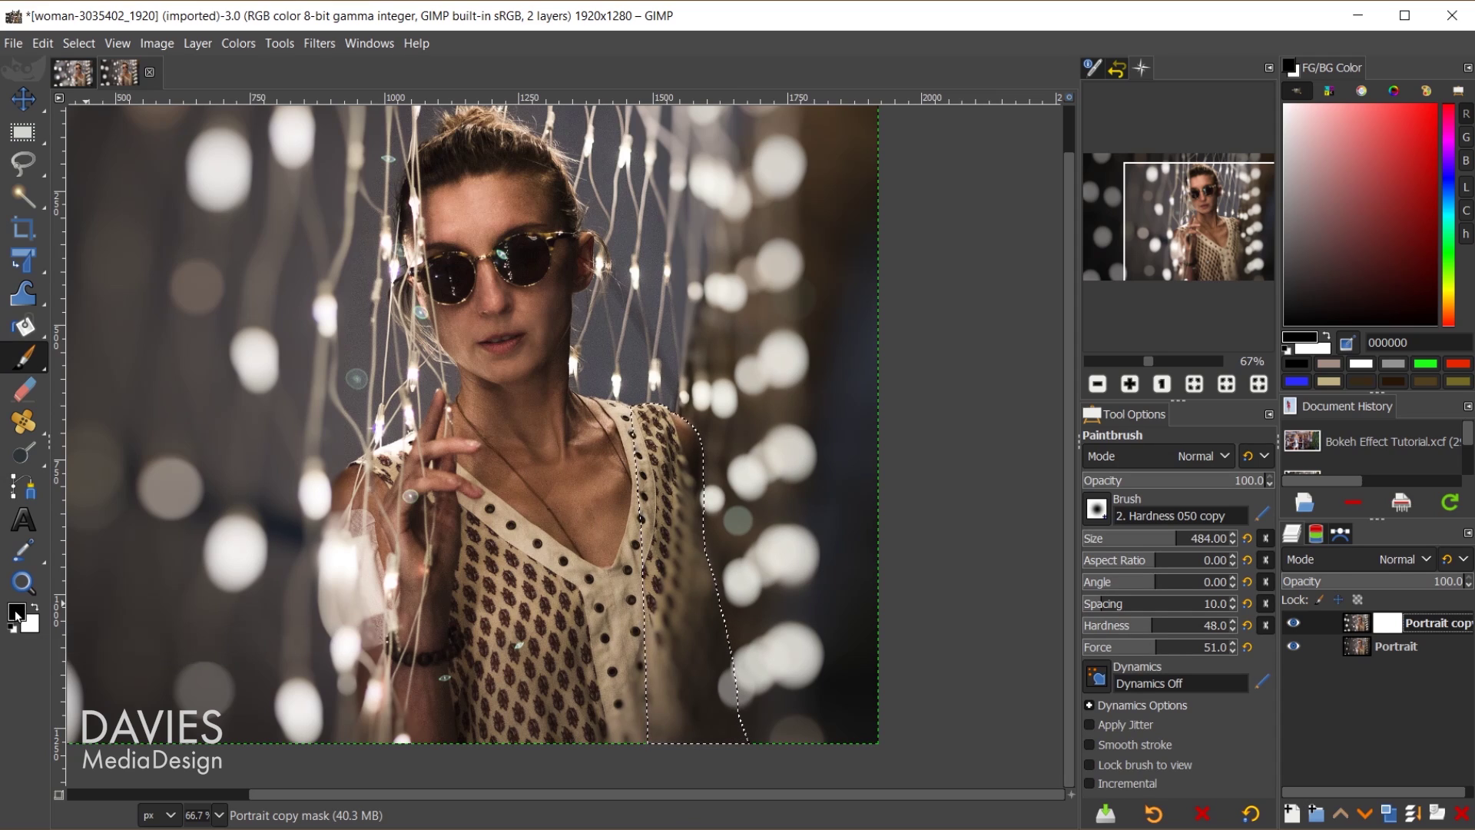
left_click(1158, 537)
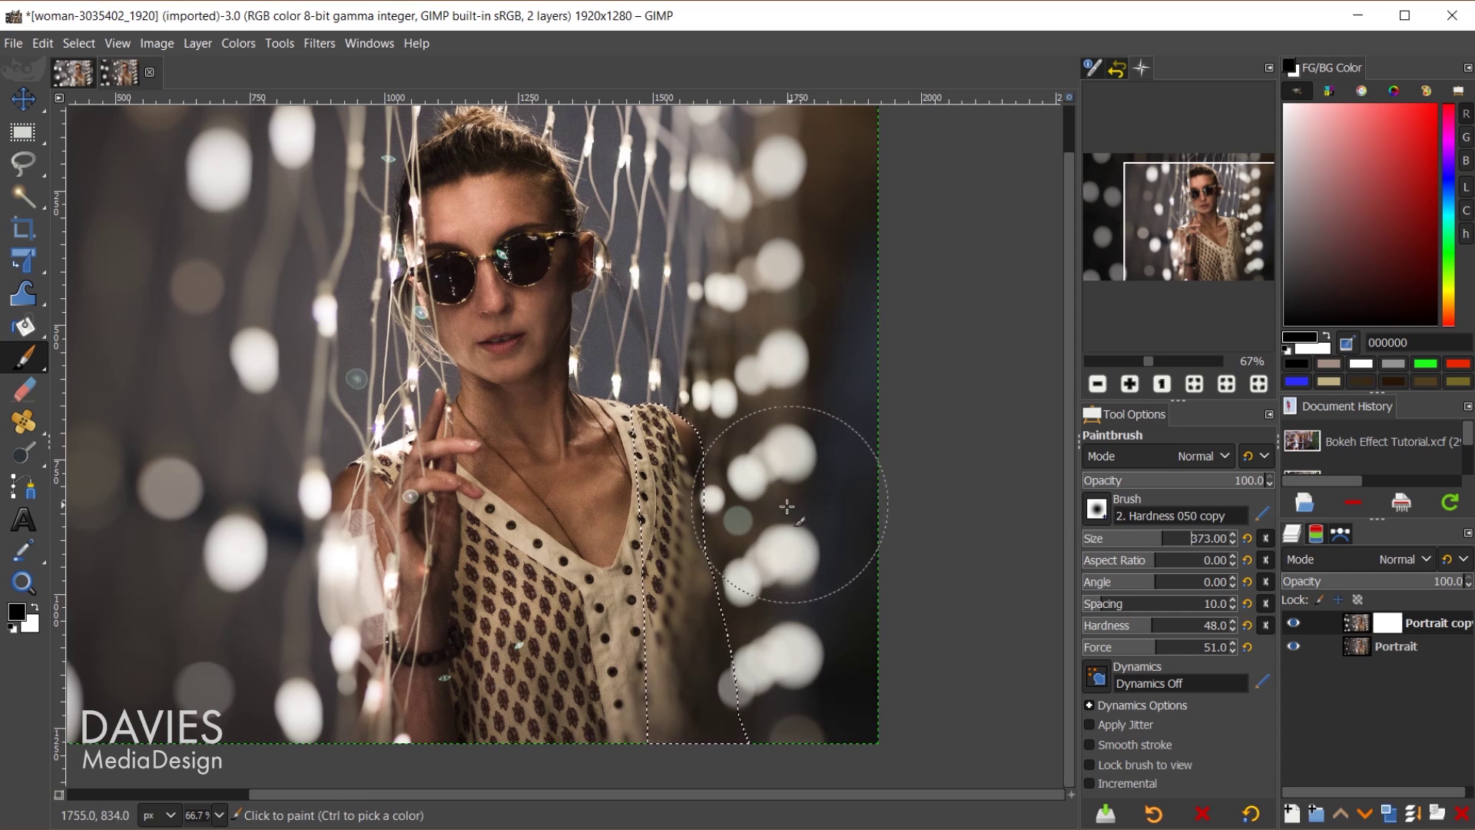
left_click(1397, 624)
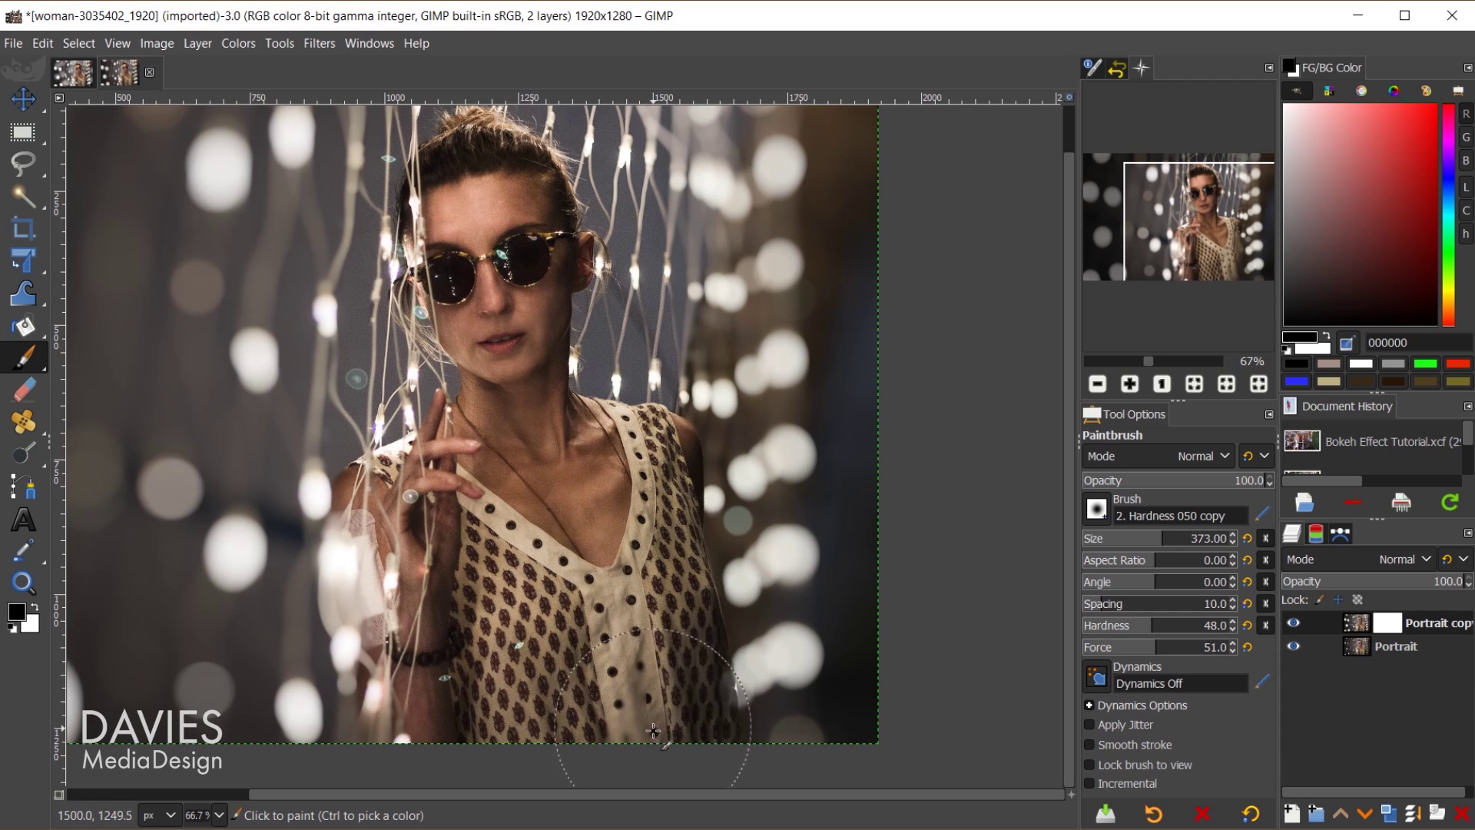
left_click(681, 738)
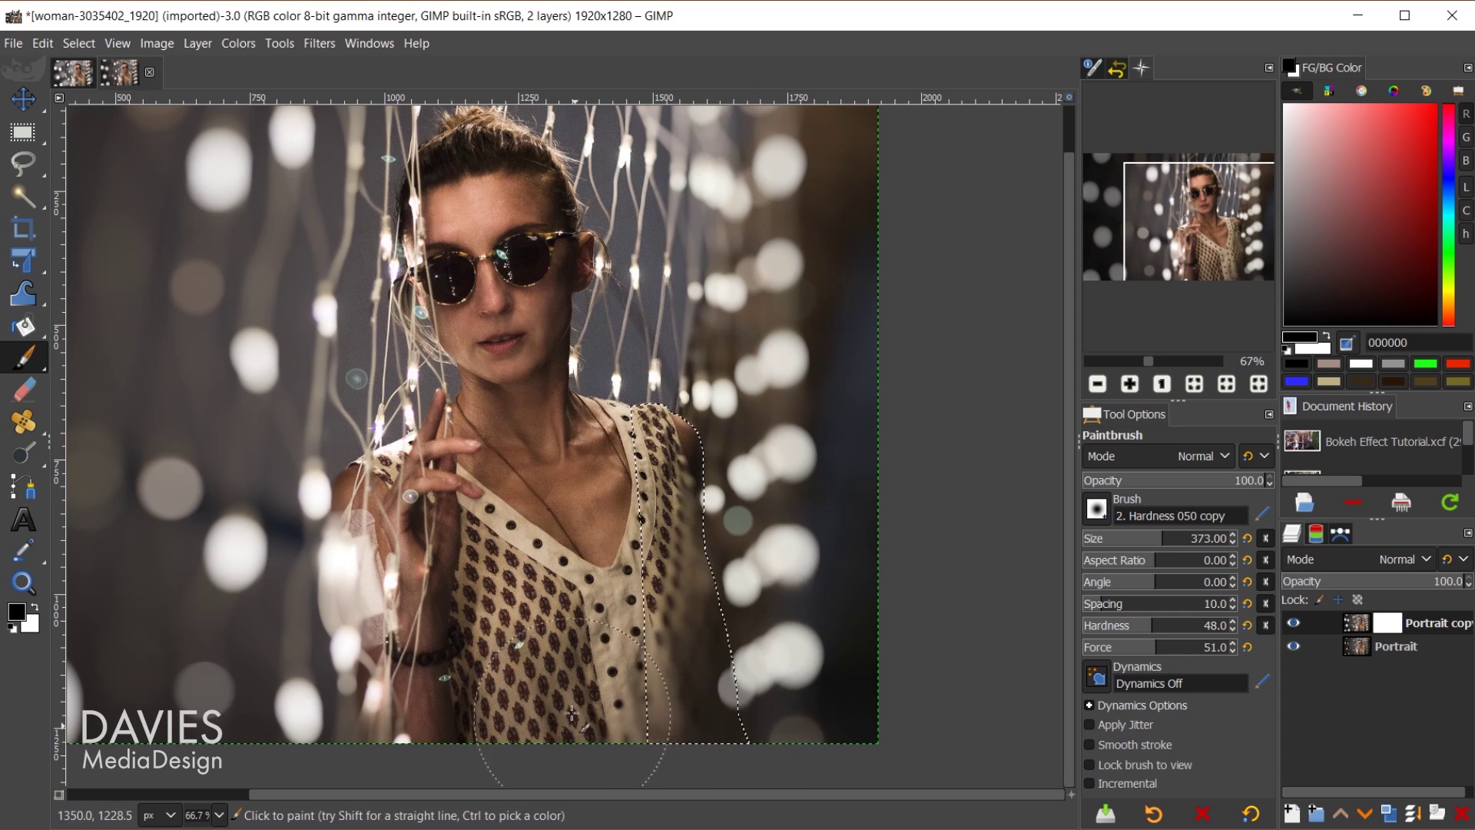
left_click_drag(693, 663, 671, 567)
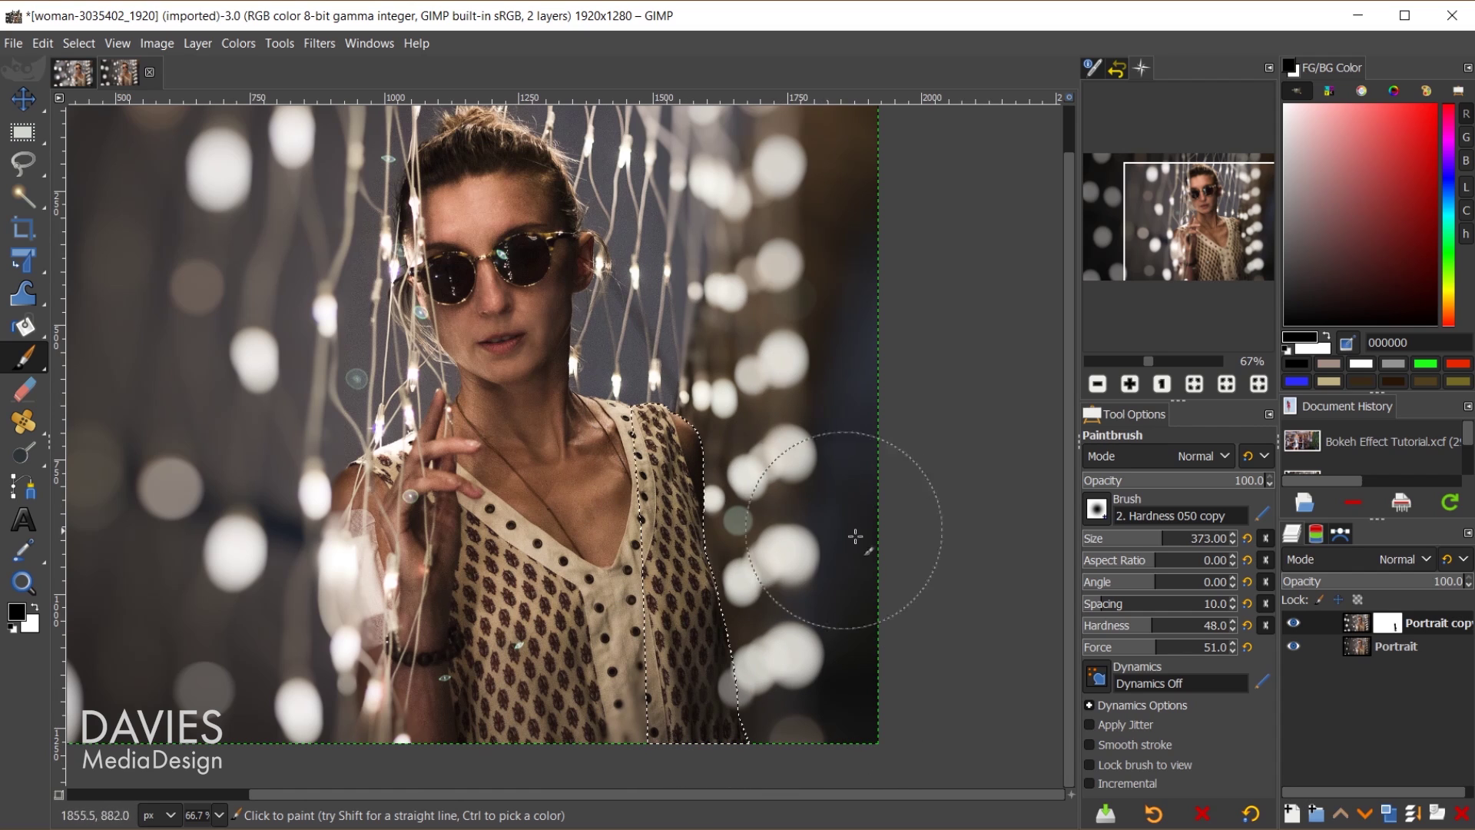
left_click(689, 582)
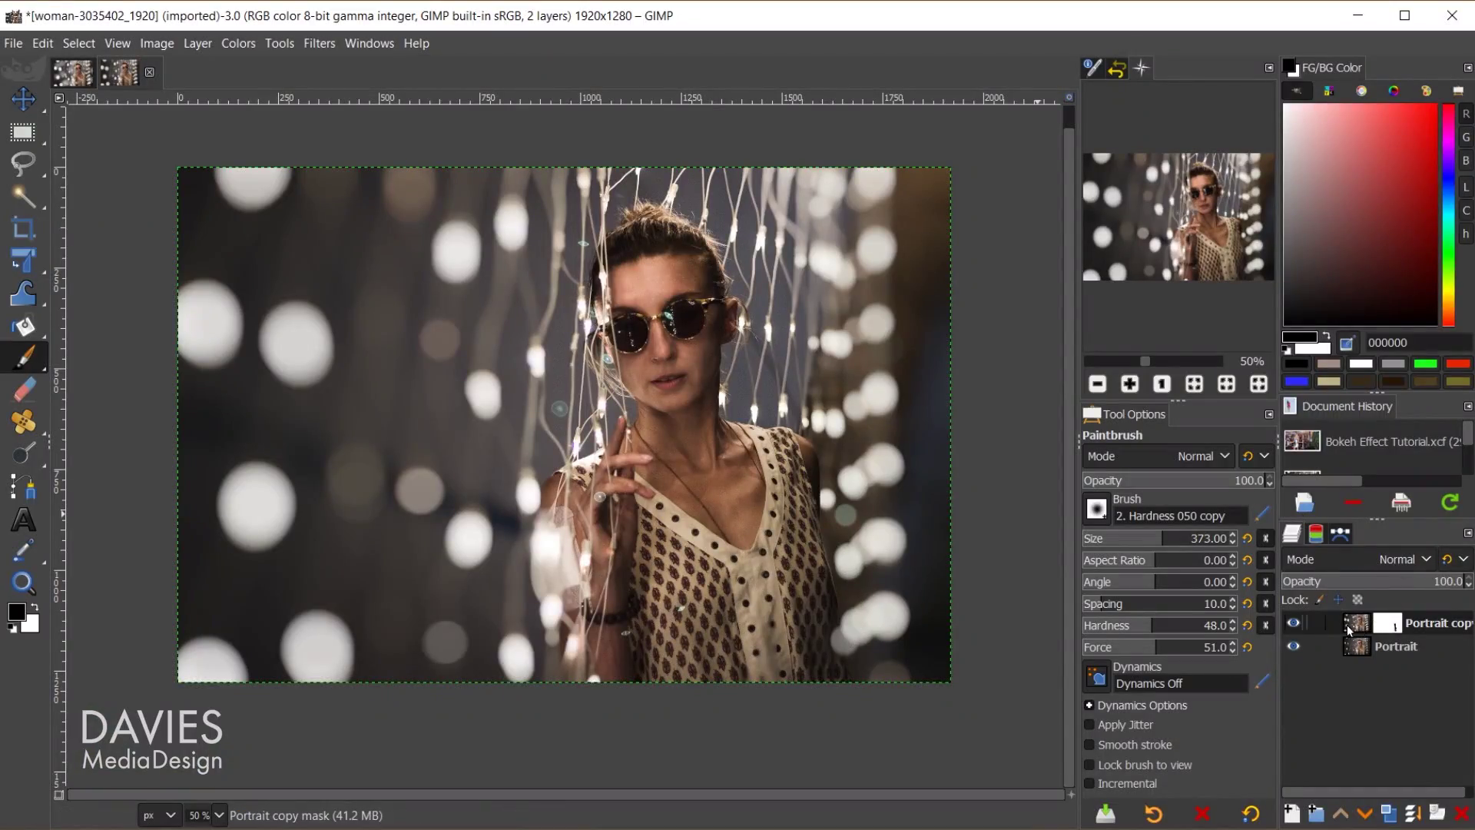
Step: Target the Portrait copy layer instead of its mask and launch Filters > G'MIC-Qt
left_click(1349, 627)
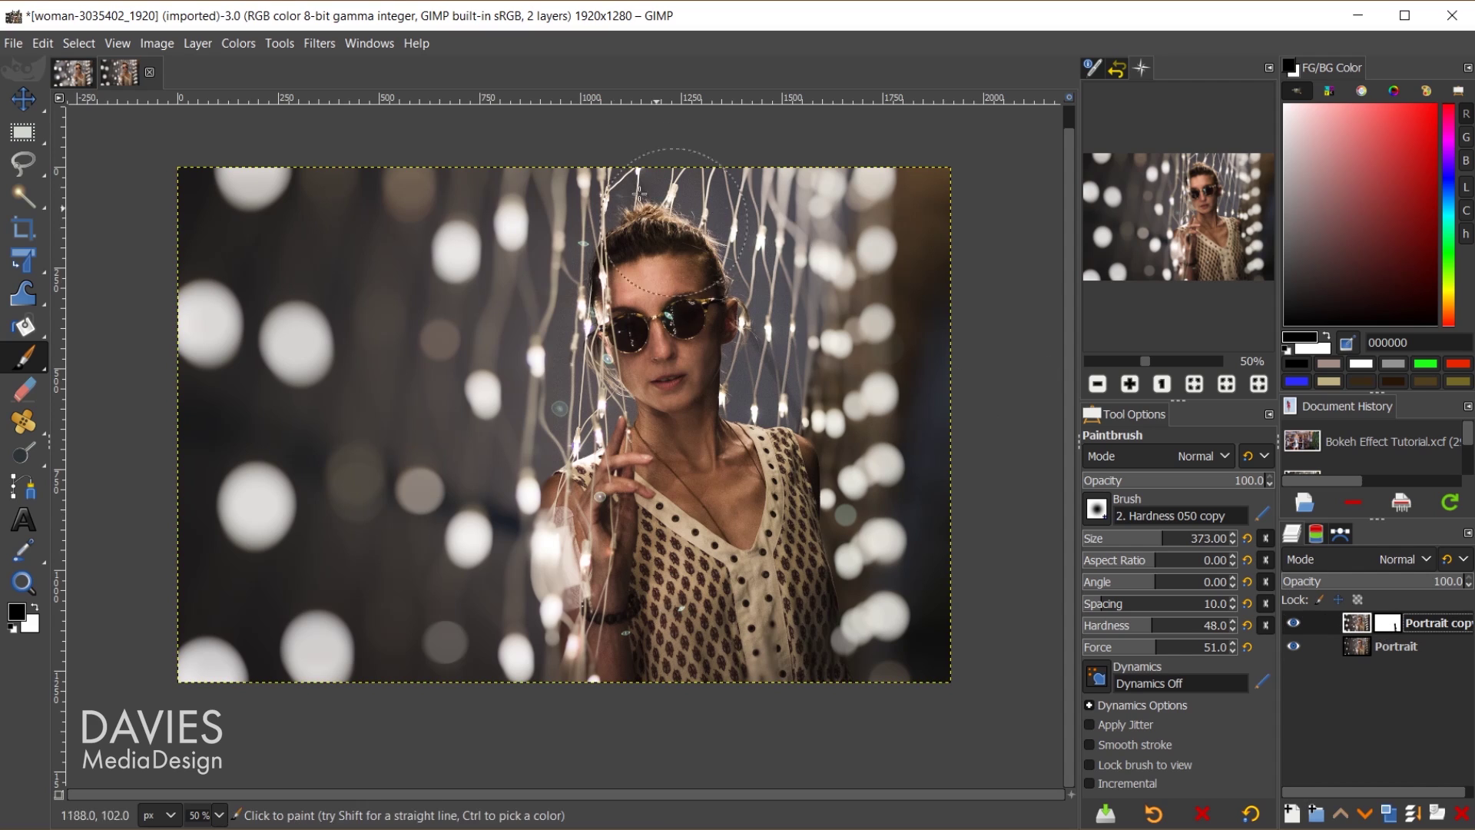
left_click(318, 44)
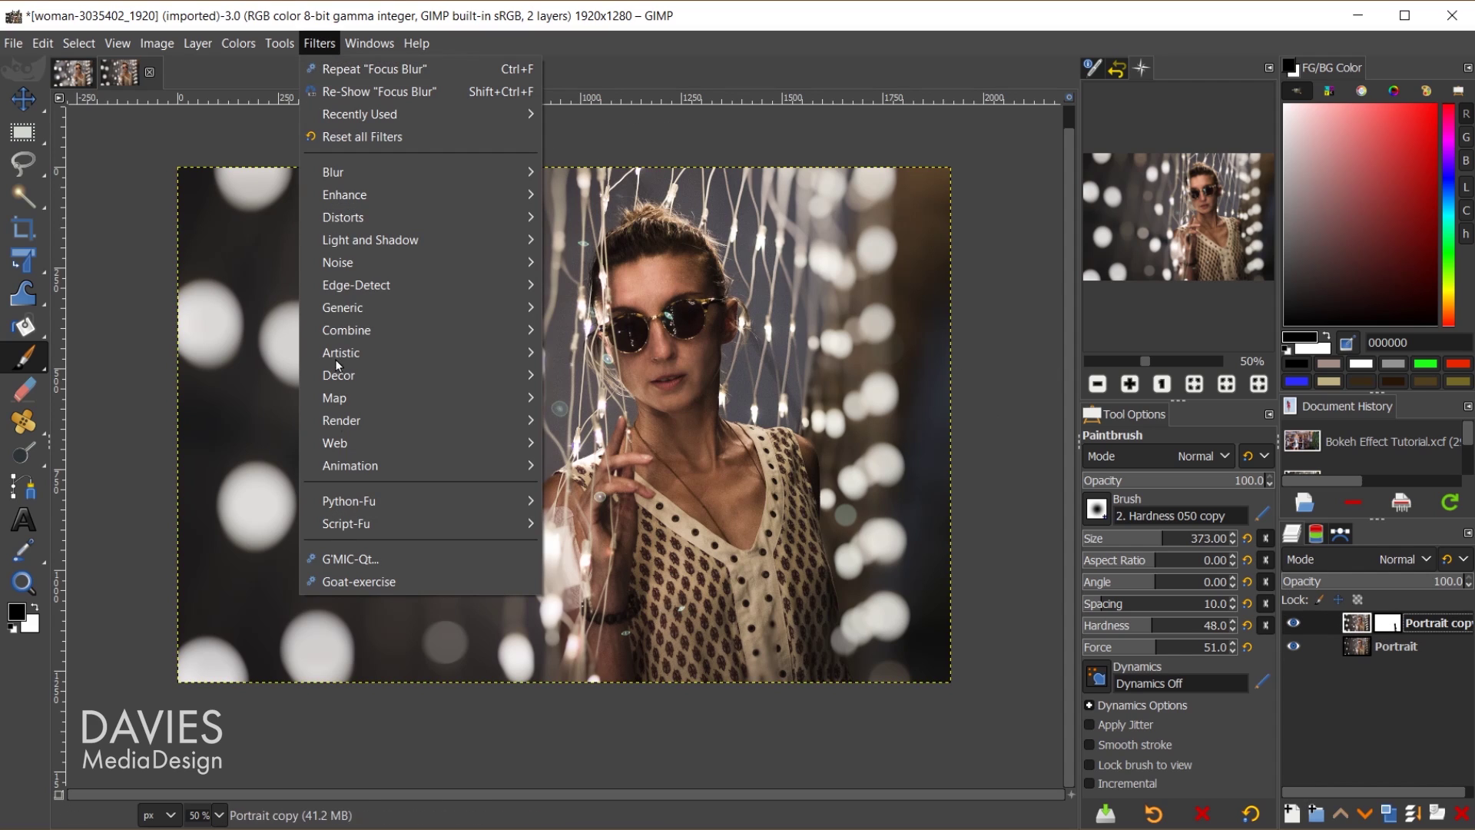
left_click(349, 559)
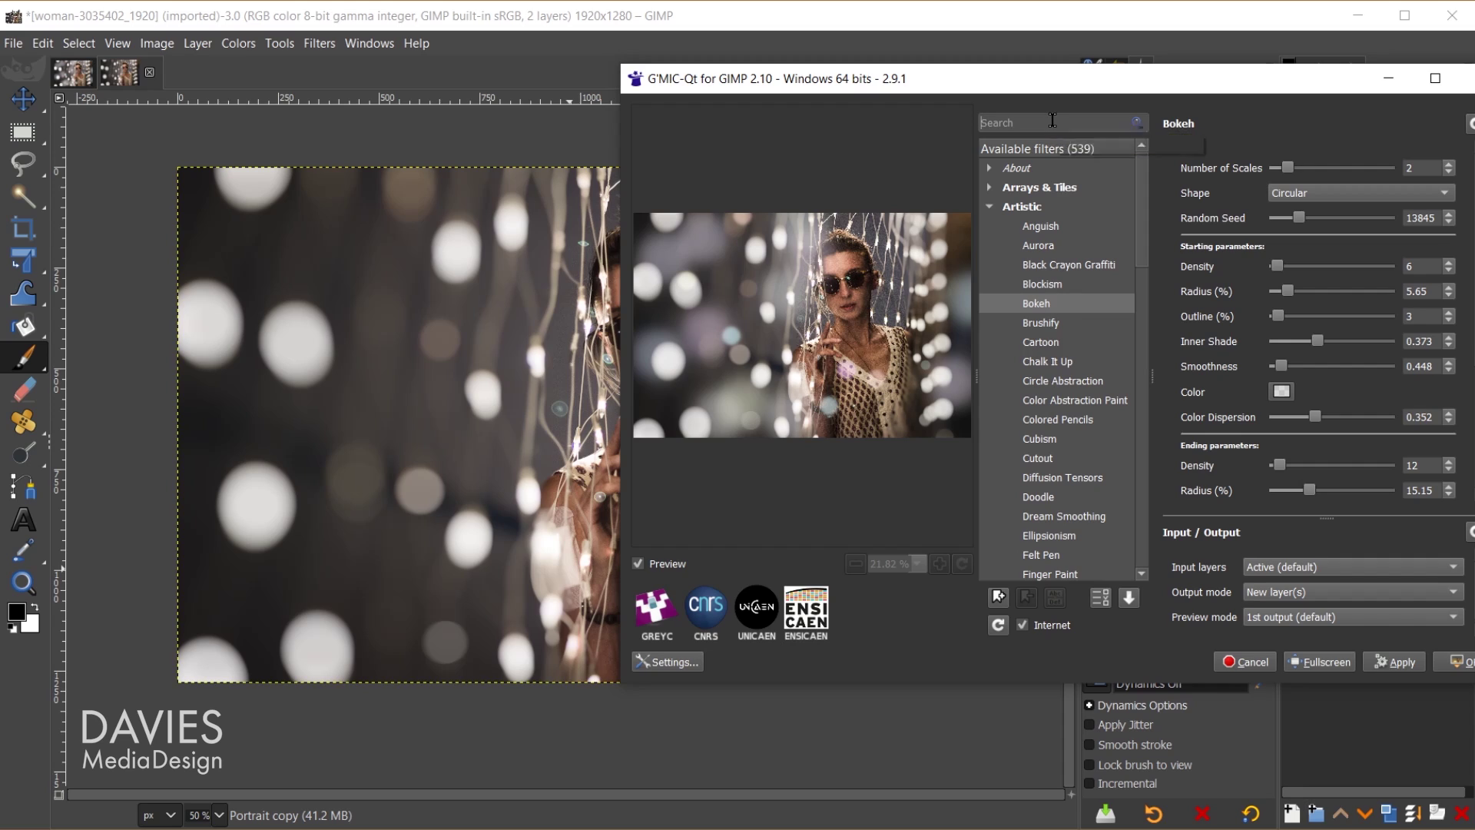
Step: Select the Bokeh filter and set random seed 16615 and density 14
left_click(1053, 119)
type("bokeh")
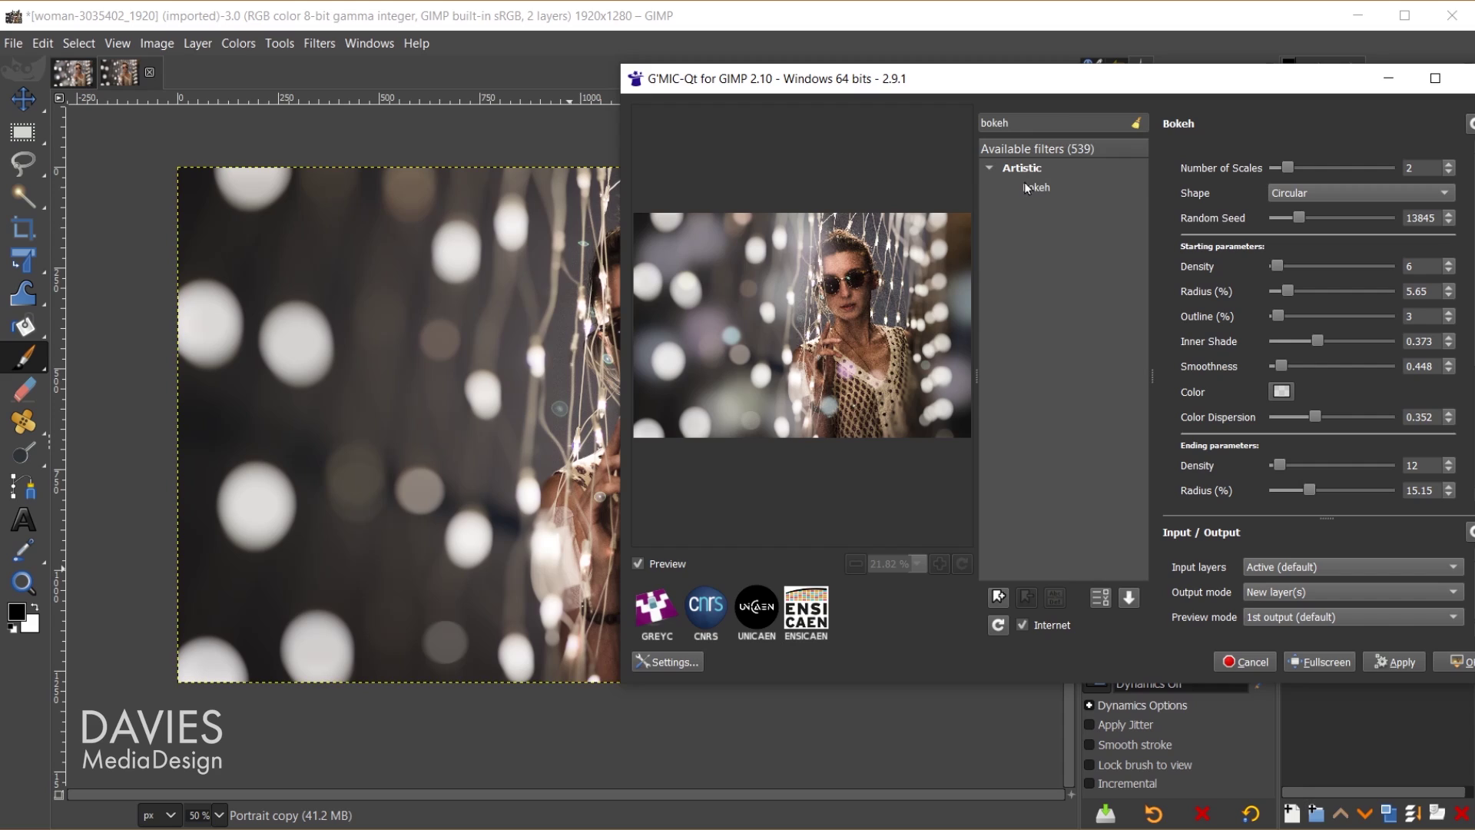
left_click(1034, 188)
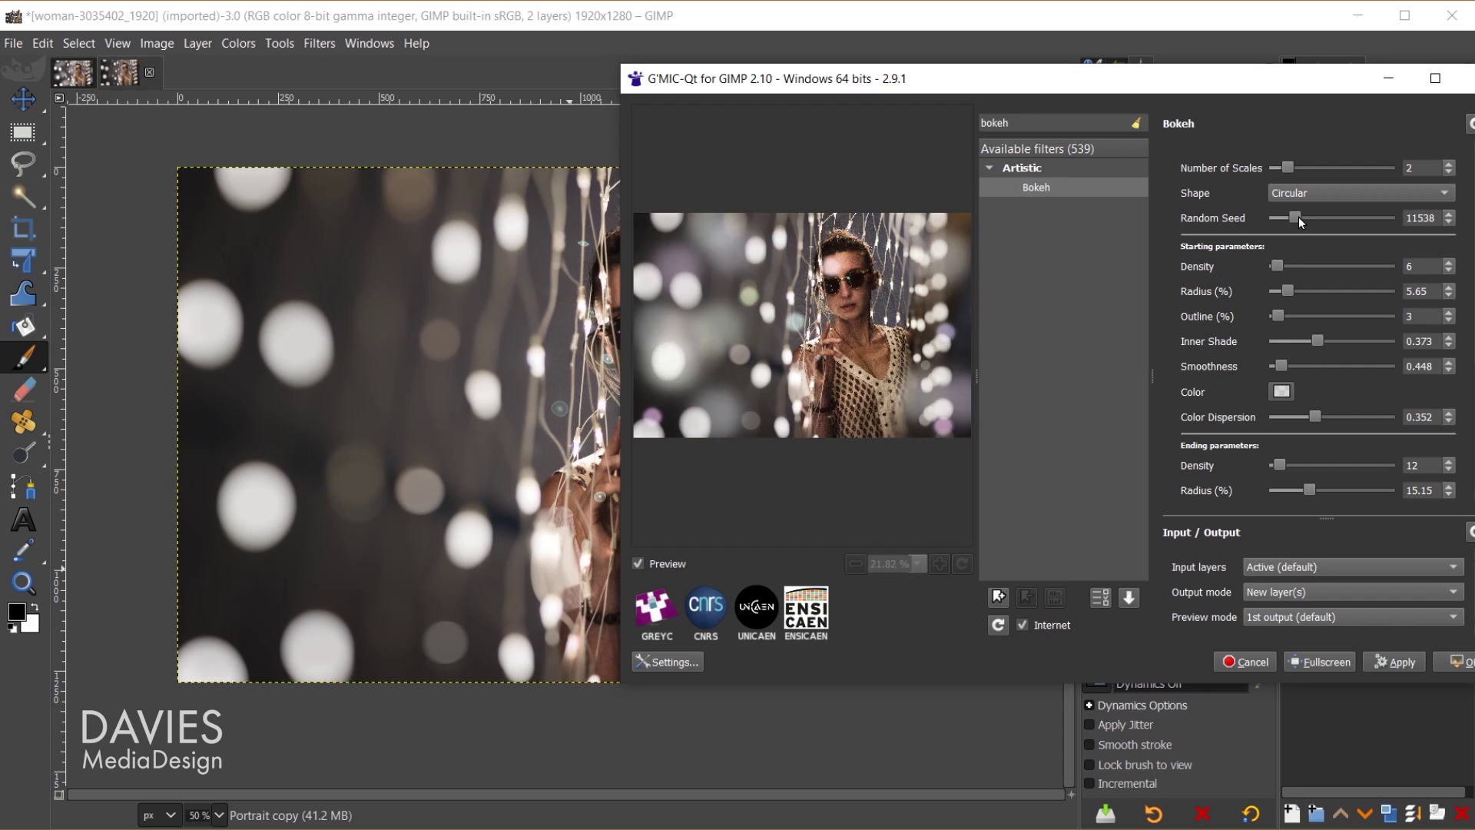
left_click_drag(1300, 217, 1308, 218)
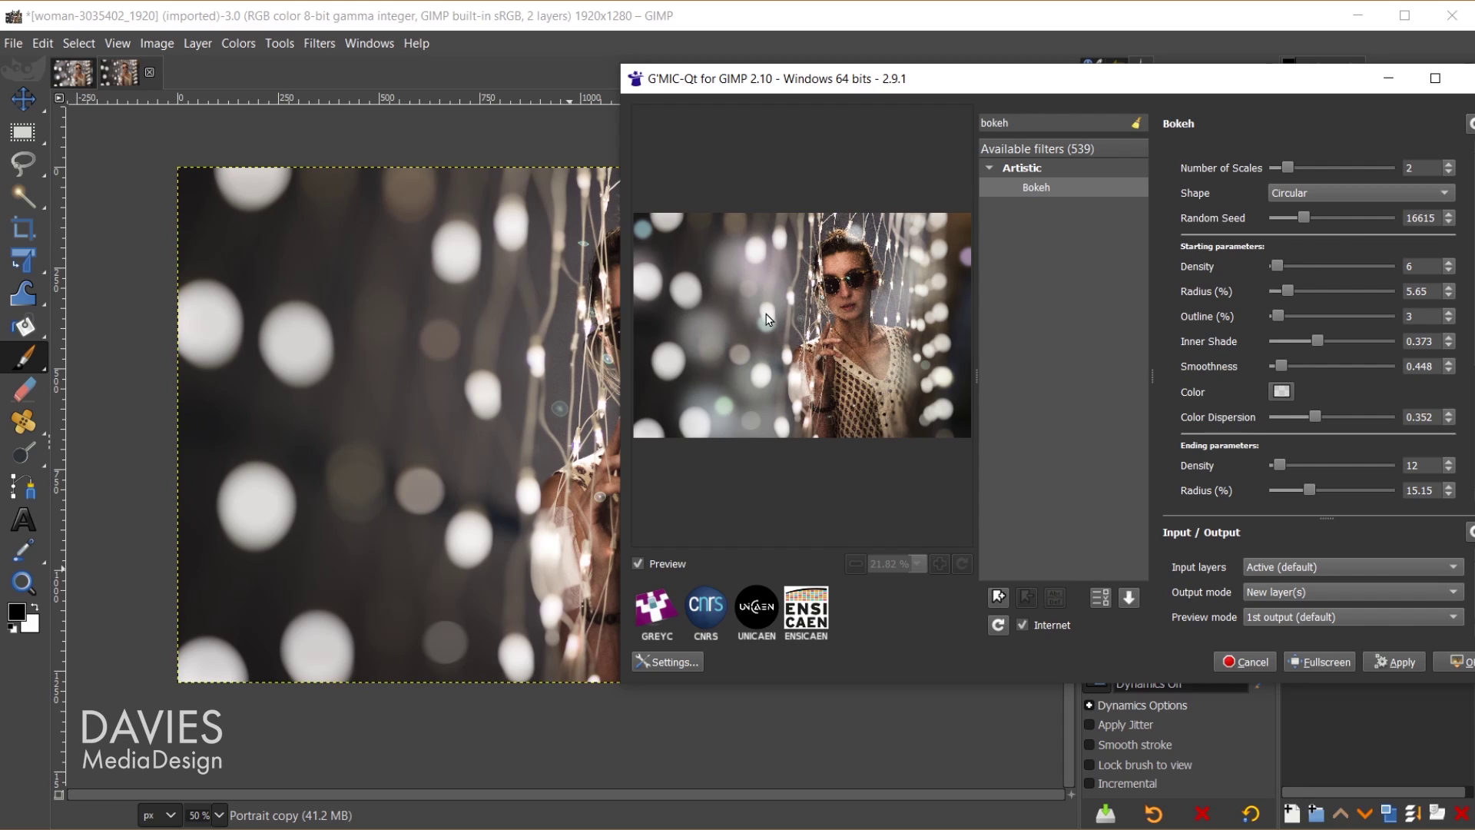
scroll(1272, 386, "down", 2)
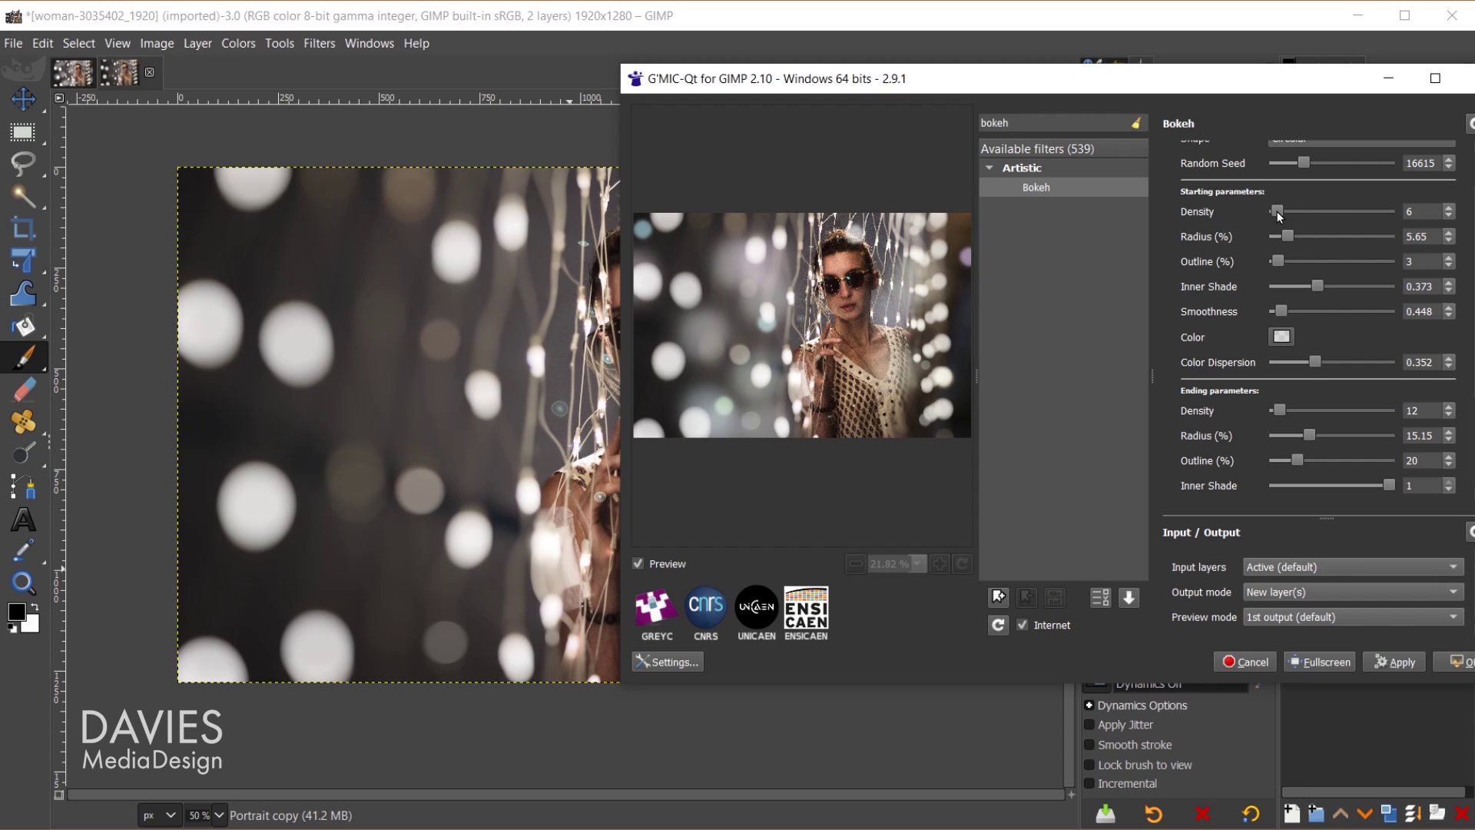
left_click_drag(1276, 211, 1334, 209)
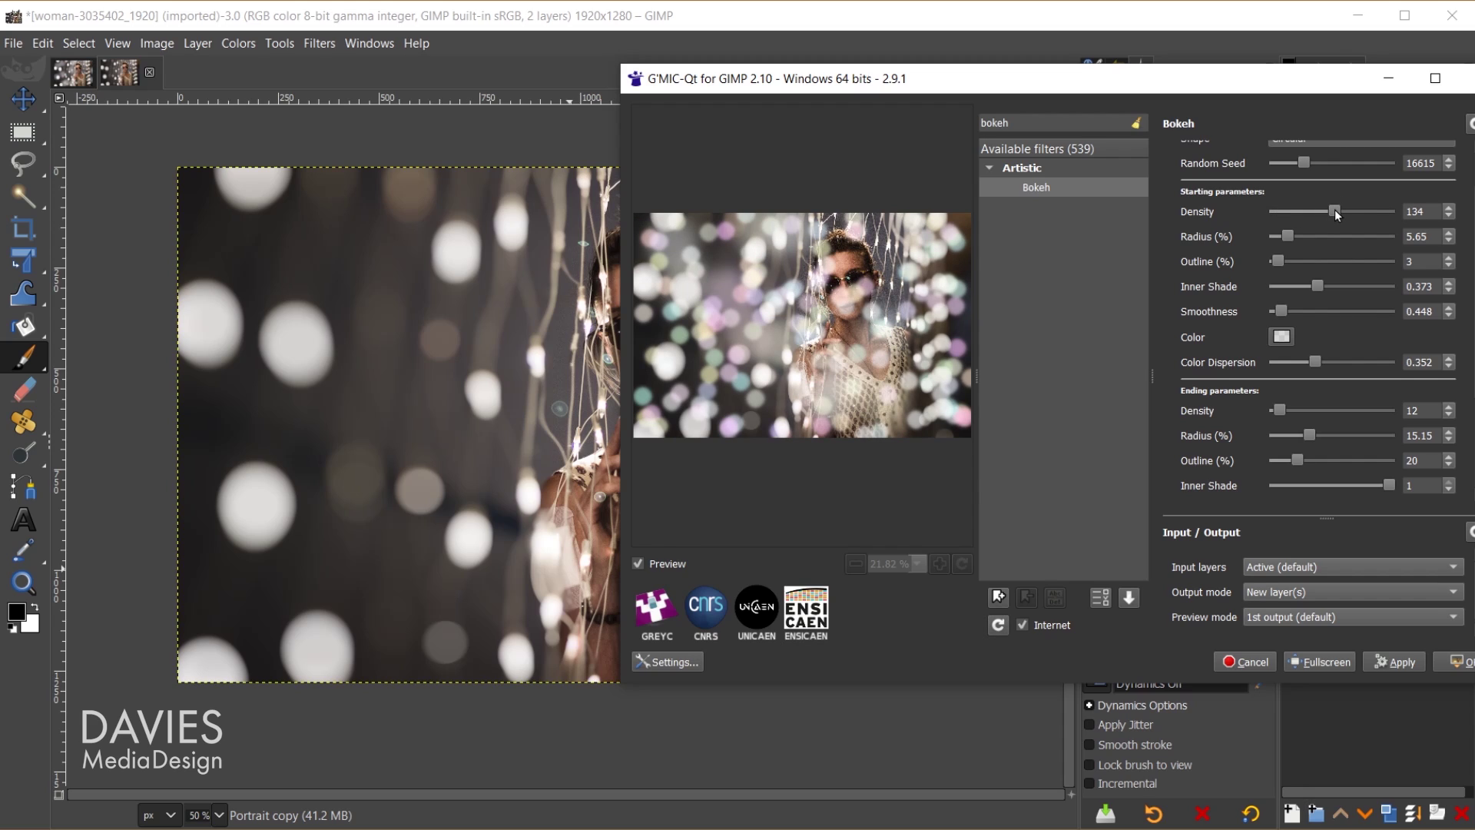
left_click_drag(1281, 212, 1280, 211)
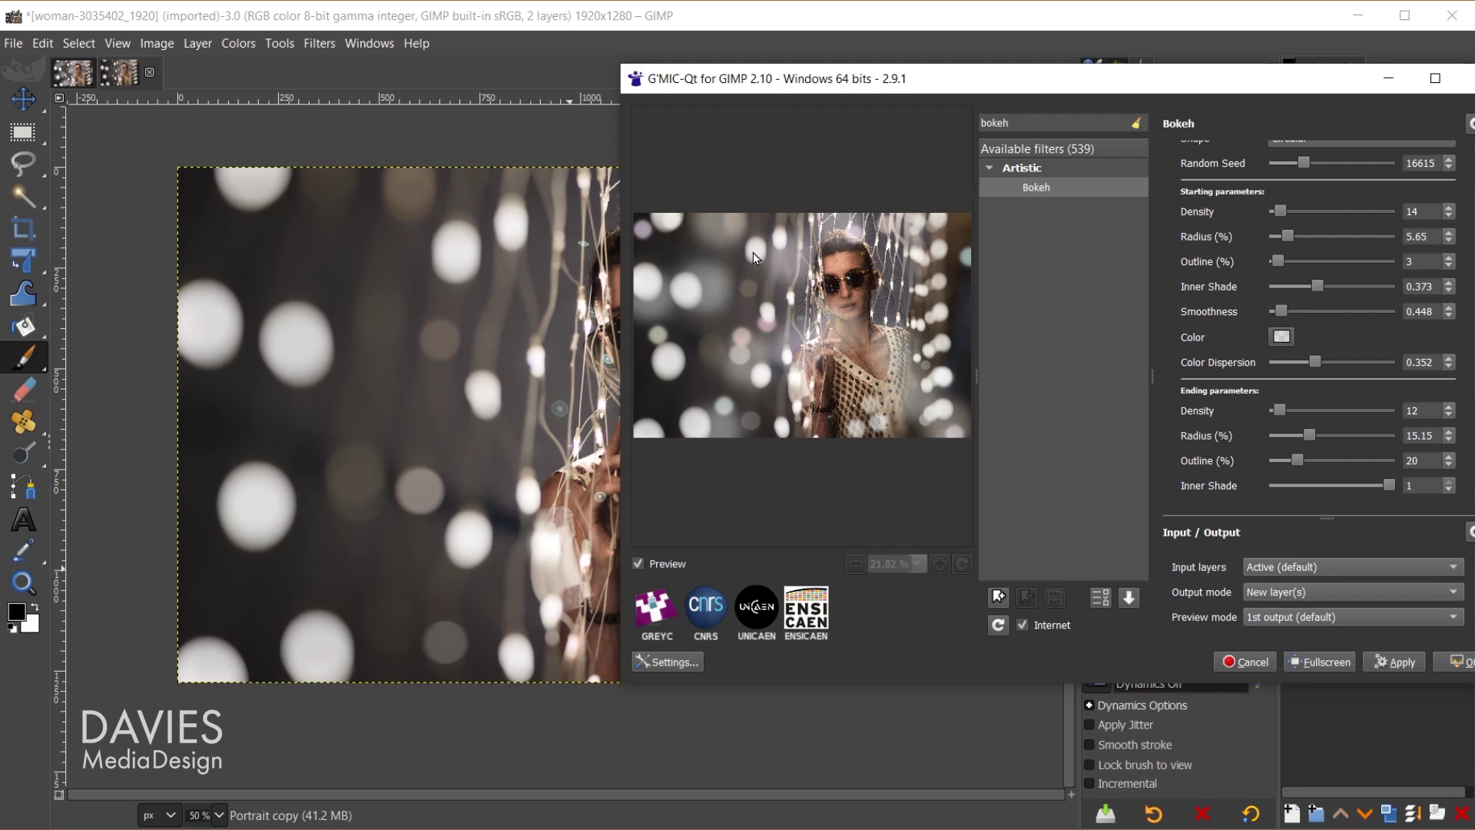
left_click(1282, 336)
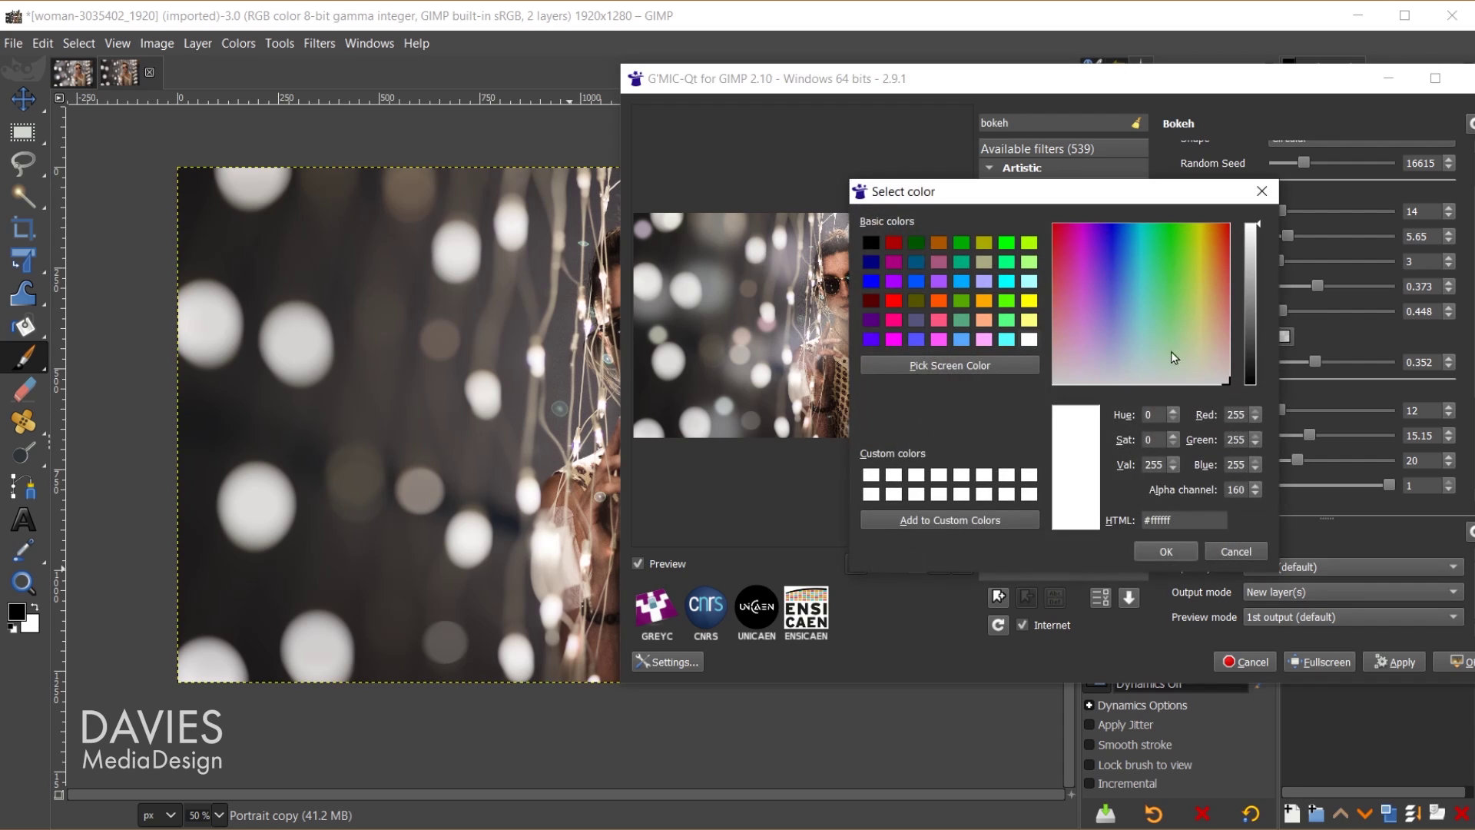
left_click(1263, 192)
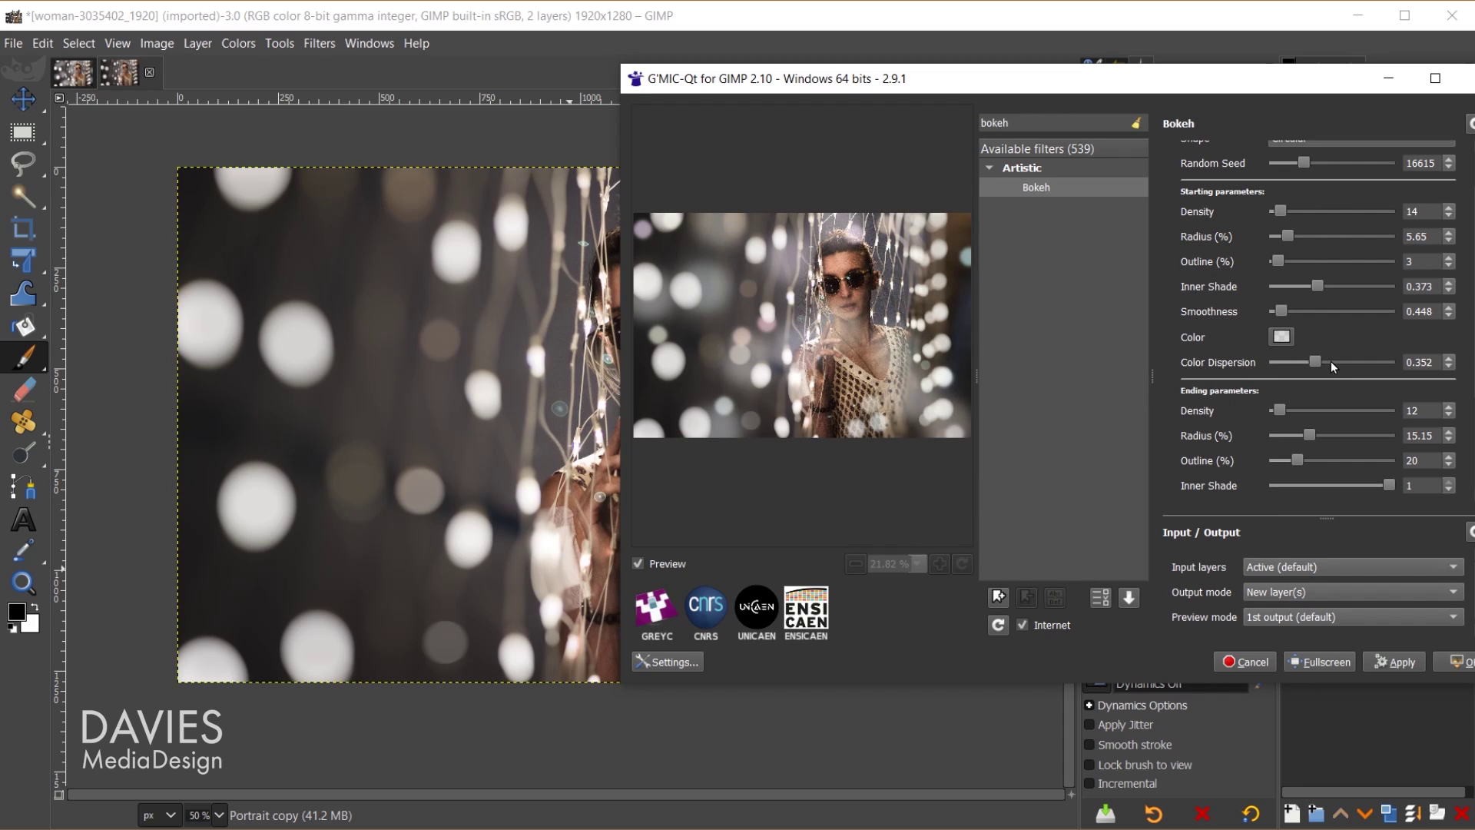
scroll(1326, 346, "down", 4)
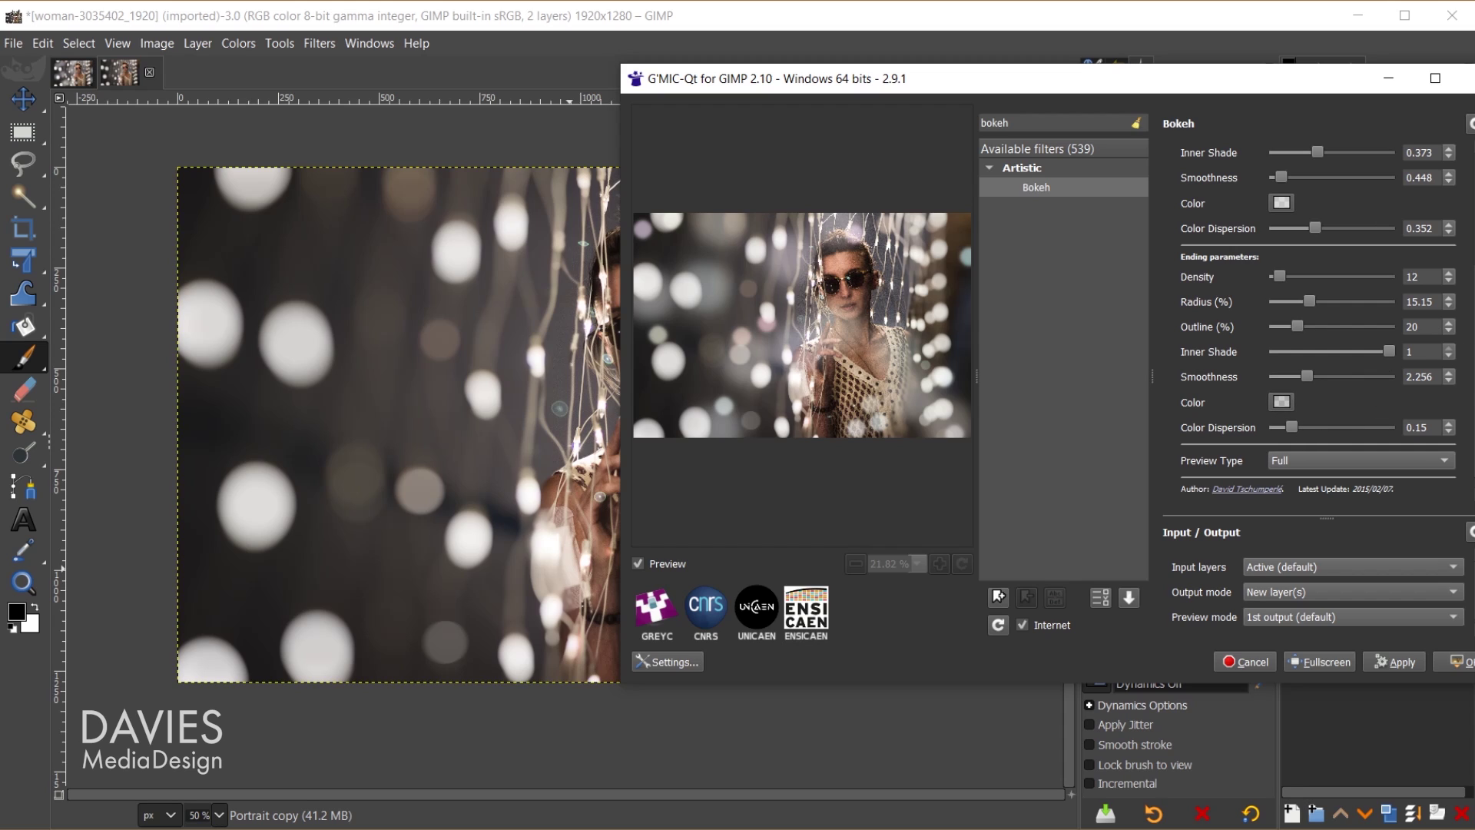
scroll(1306, 428, "up", 3)
scroll(1469, 360, "down", 4)
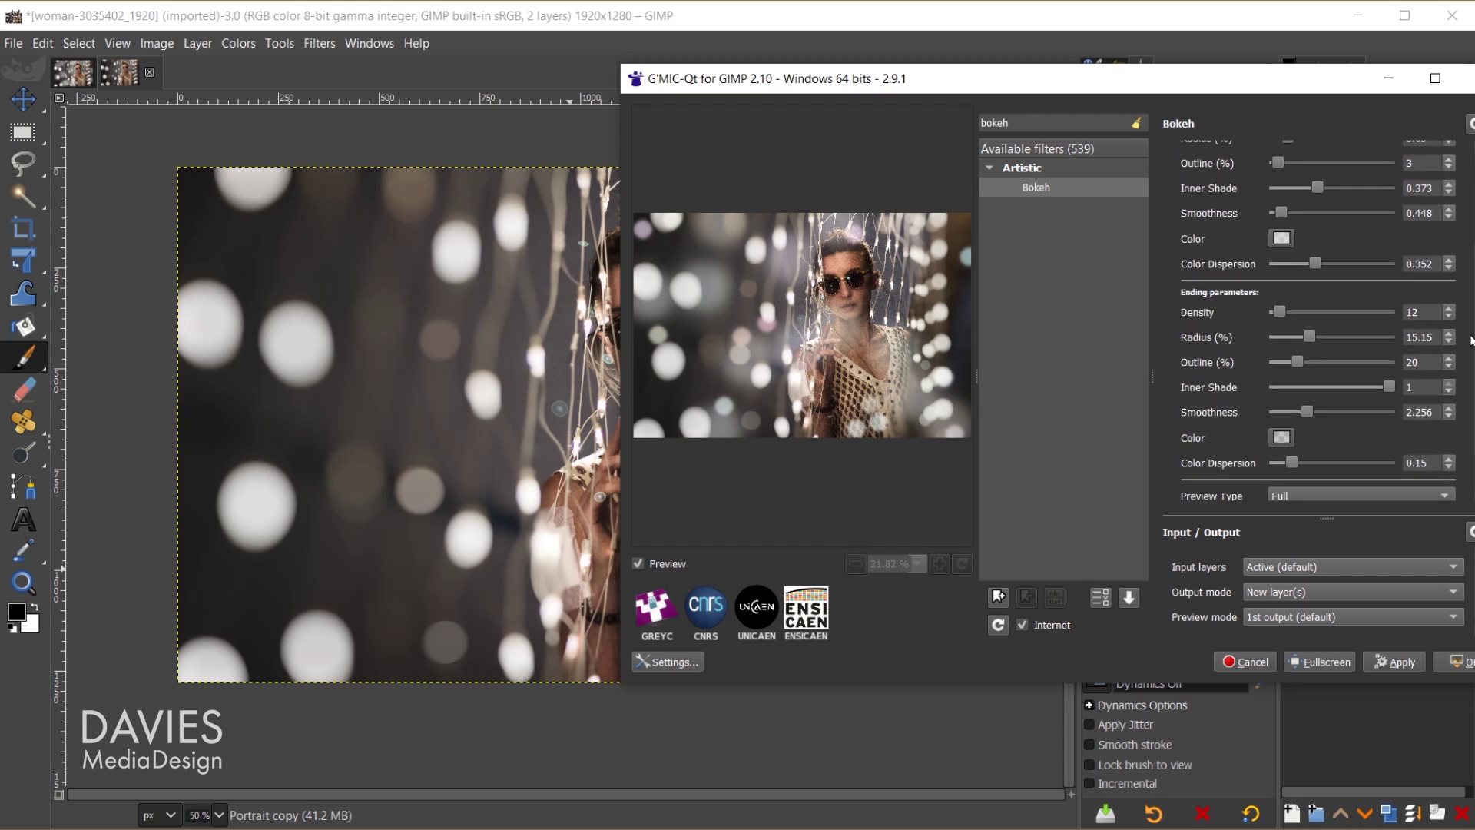
scroll(1469, 359, "down", 1)
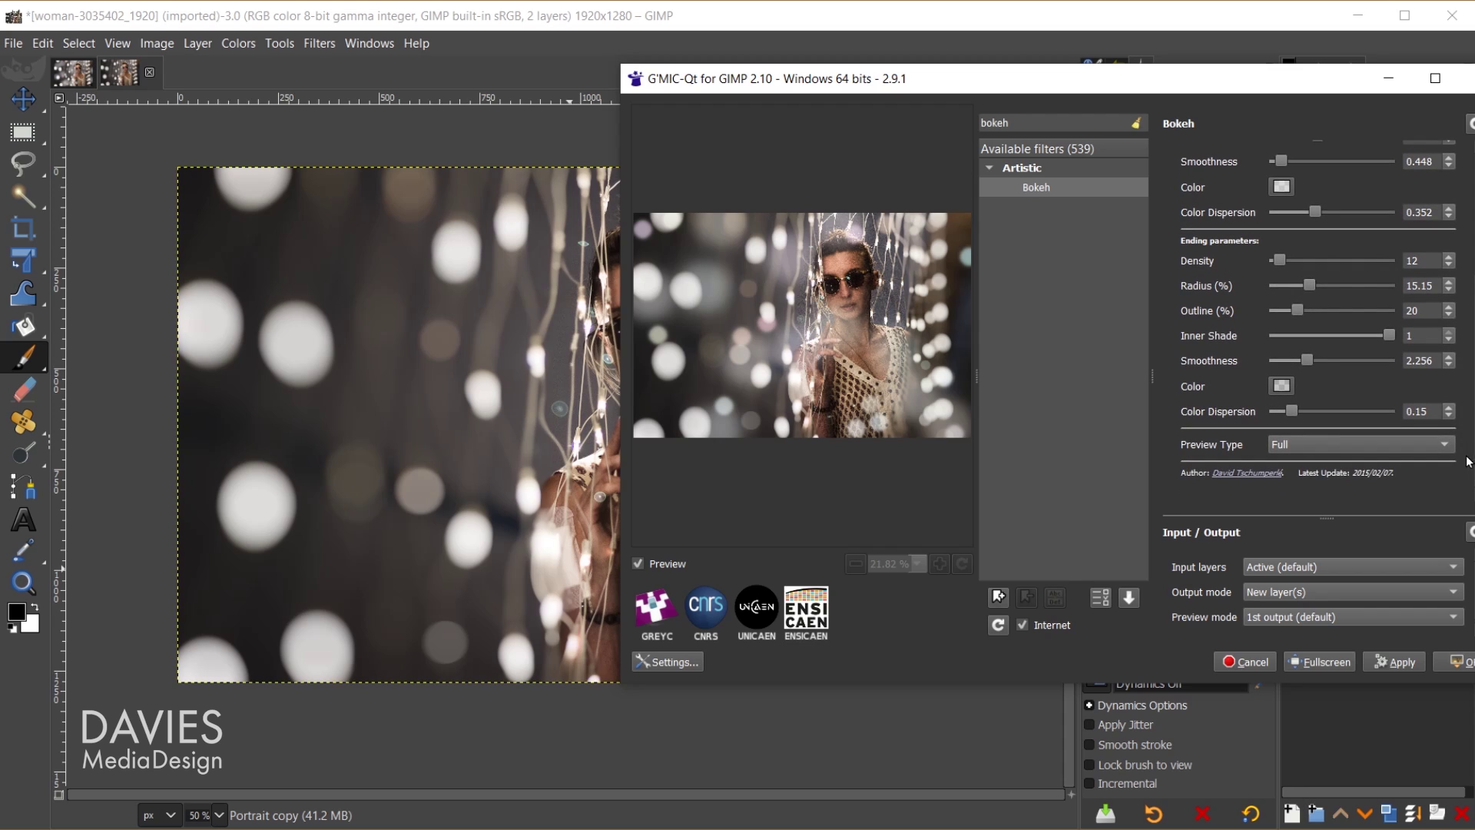
left_click_drag(1337, 86, 1232, 48)
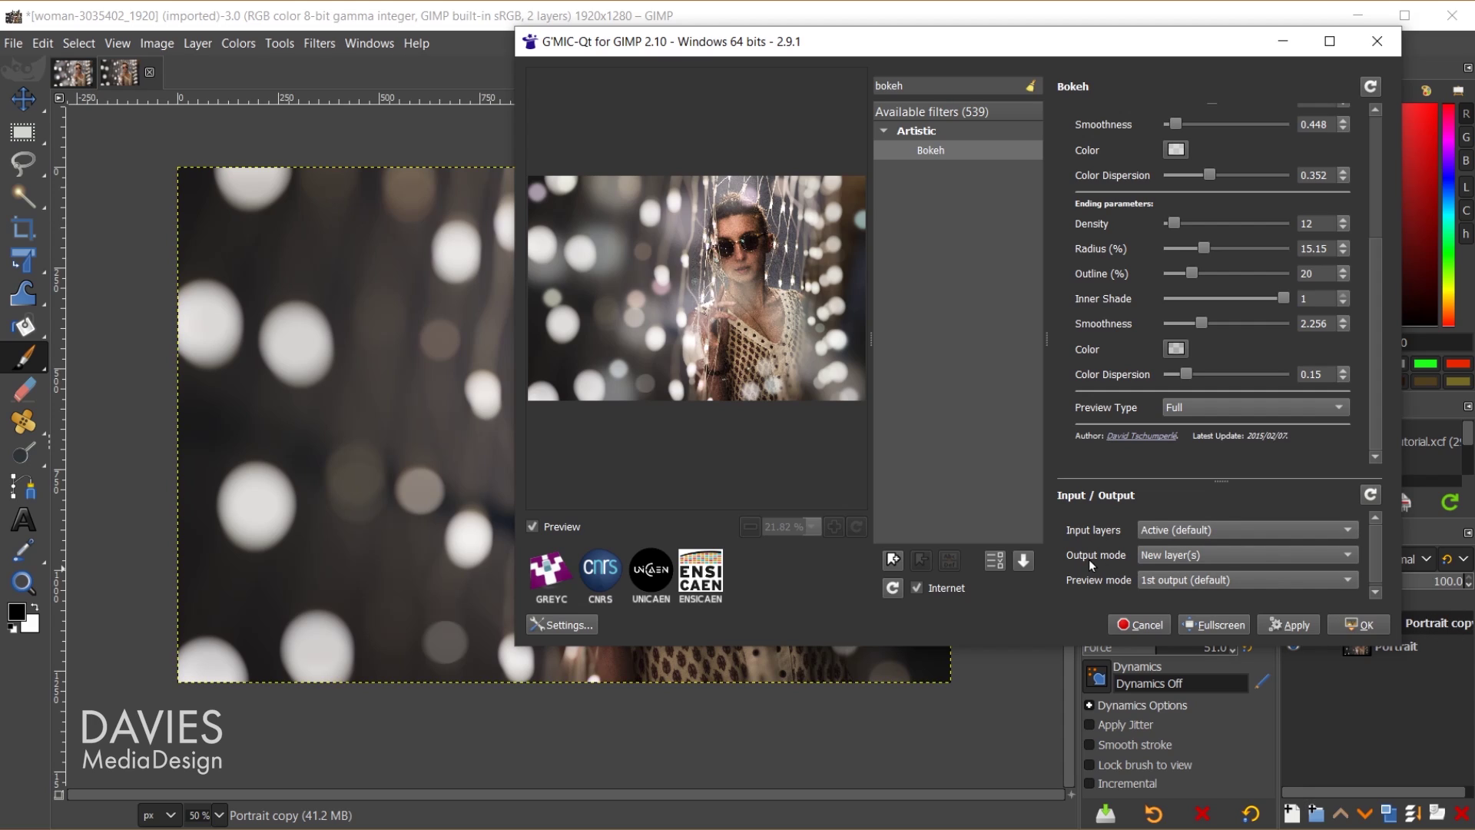
Step: Keep output mode on New layer(s) and apply the Bokeh filter
left_click(1193, 555)
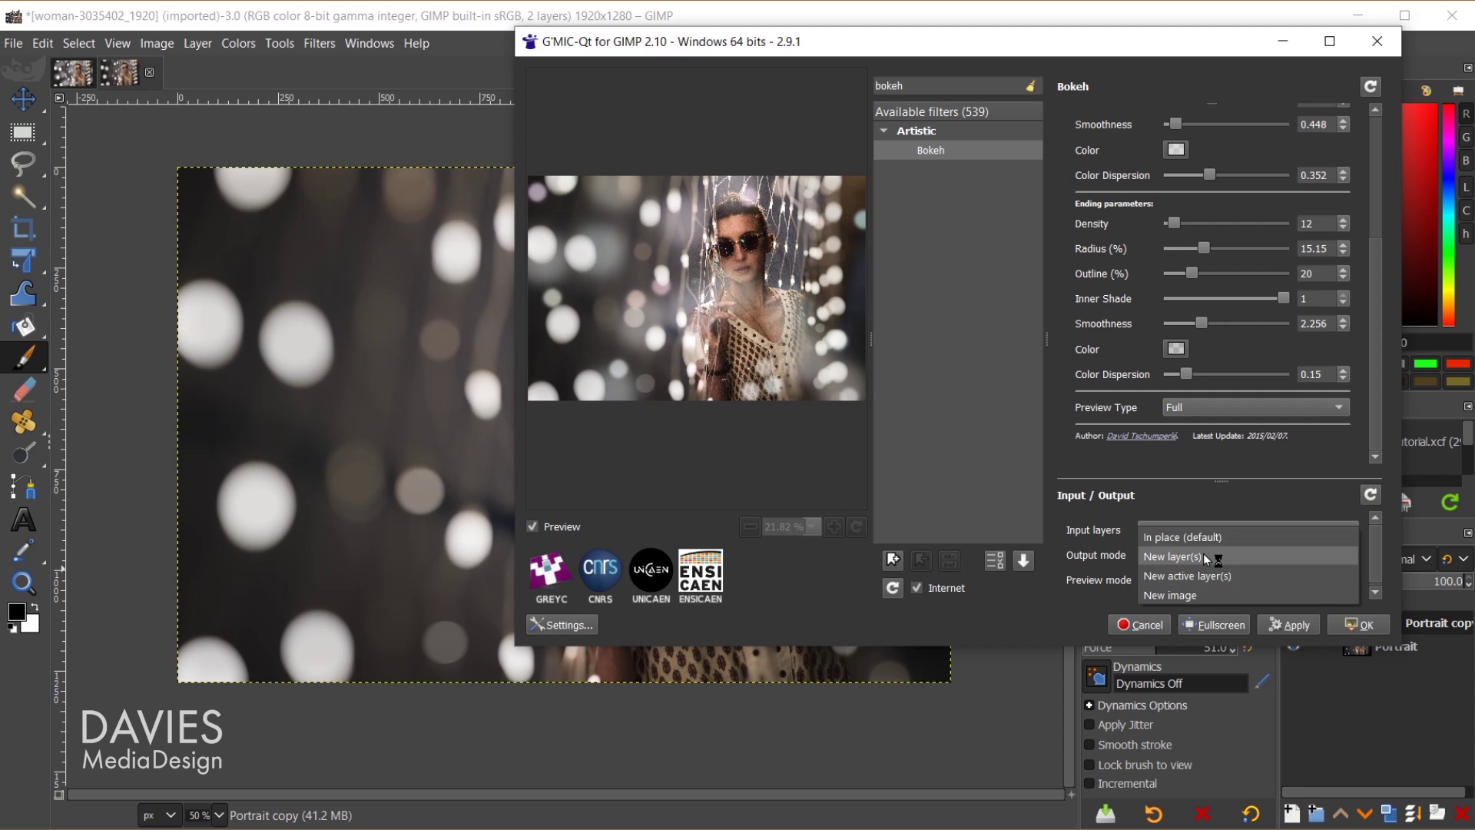
left_click(1203, 556)
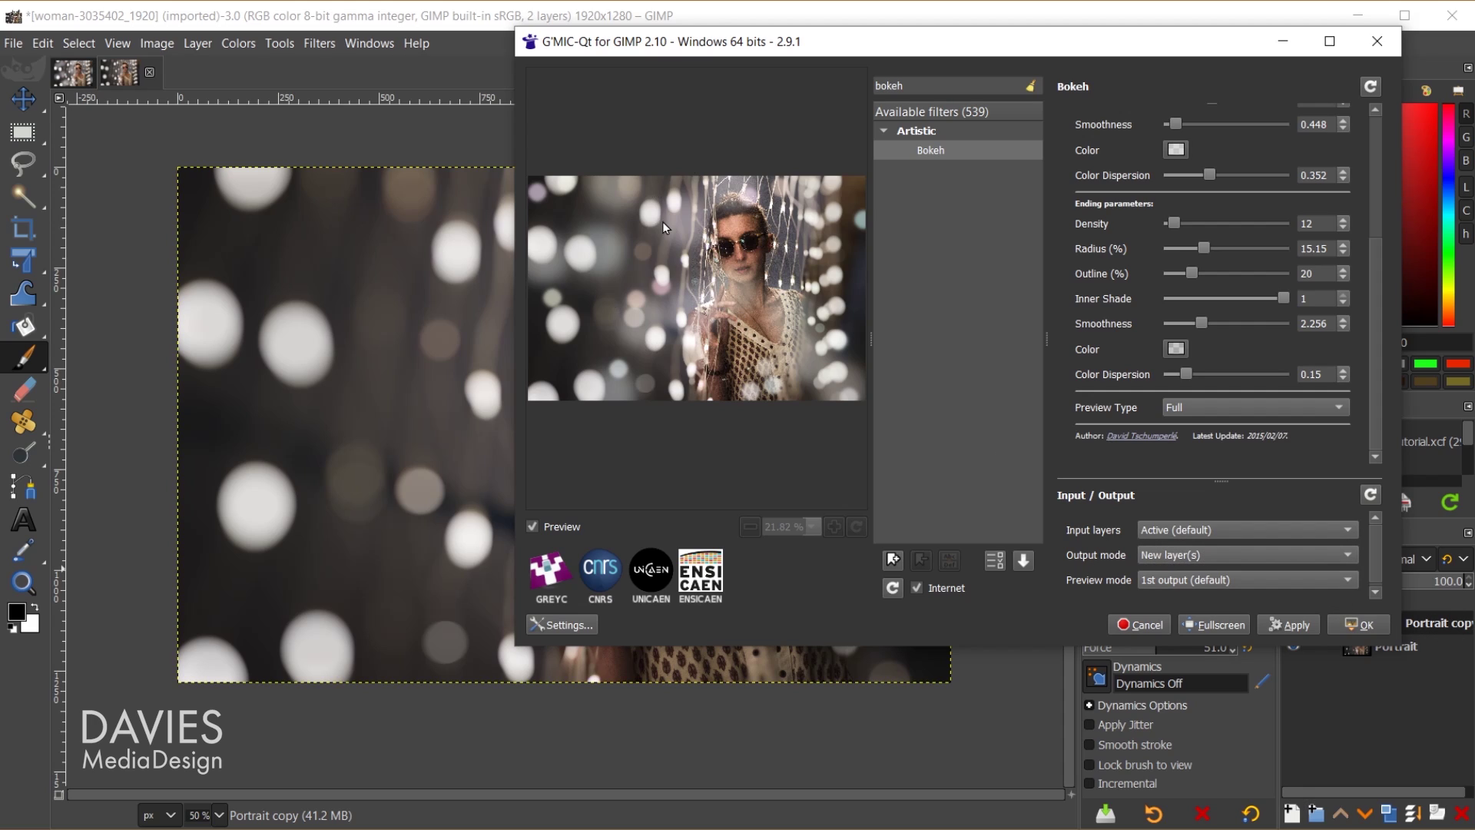
left_click(1360, 623)
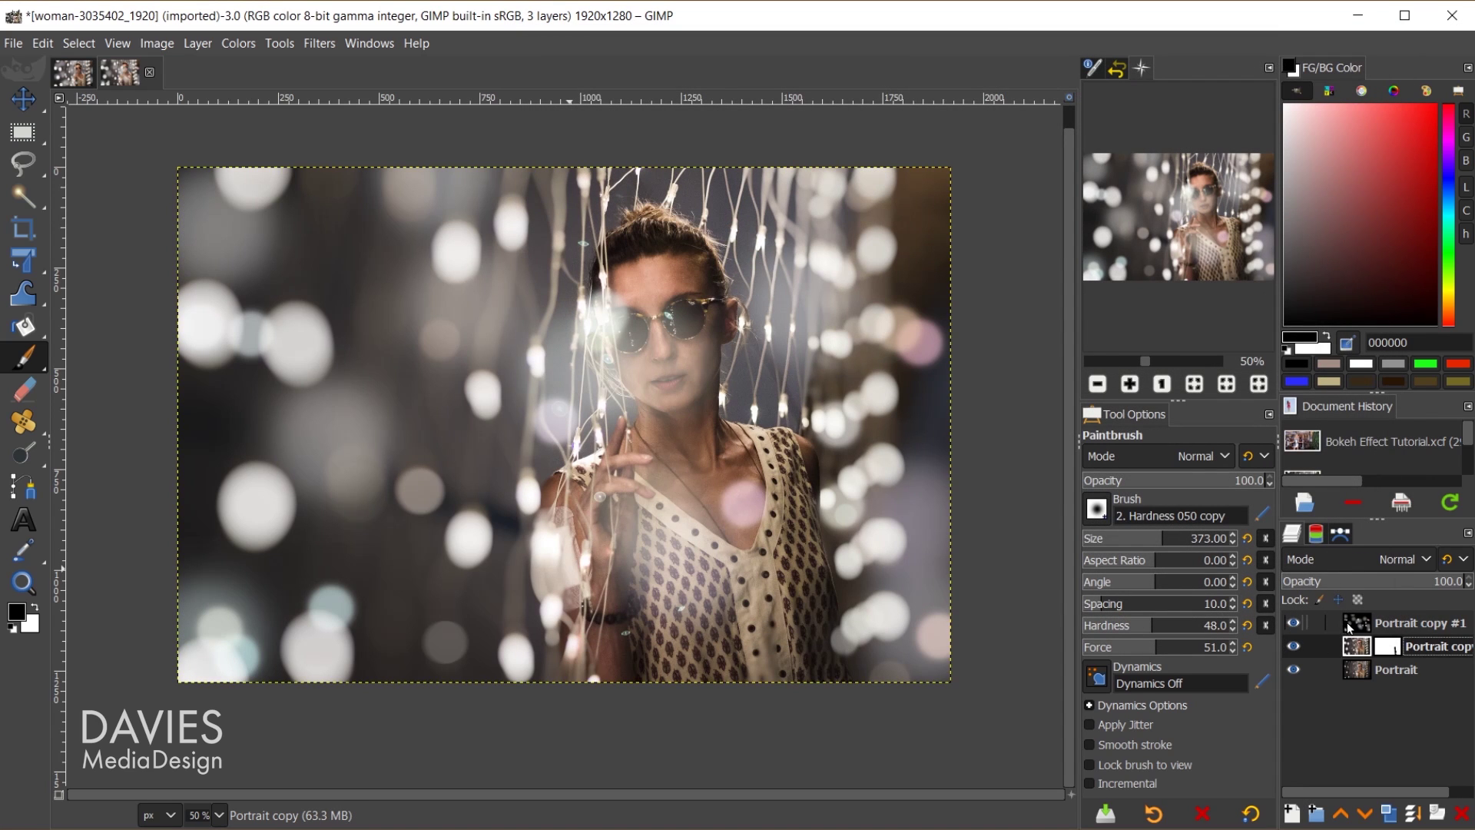
Step: Rename Portrait copy #1 to 'Bokeh', then toggle its visibility off and back on
left_click(1360, 623)
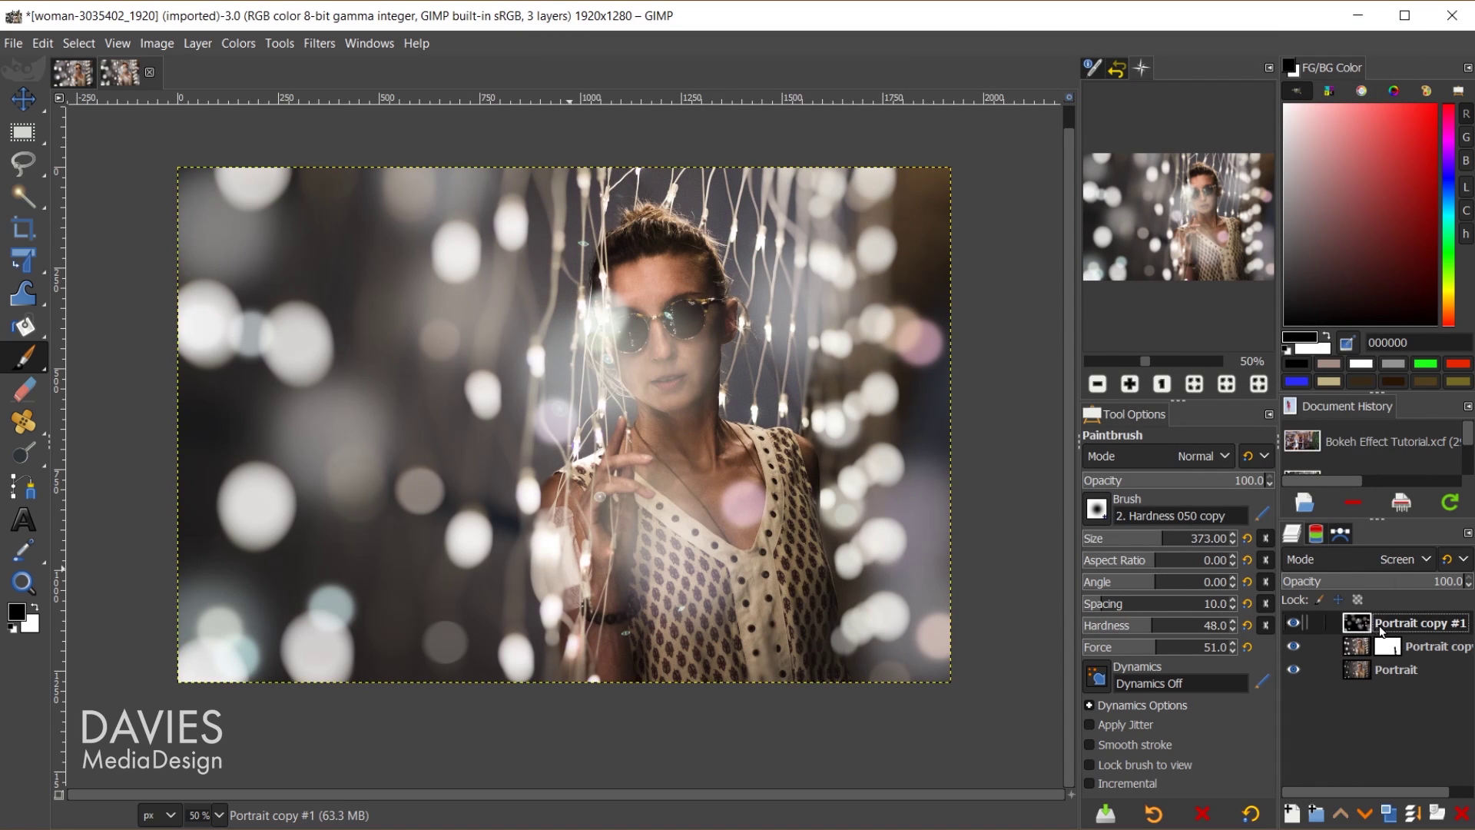
double_click(1439, 624)
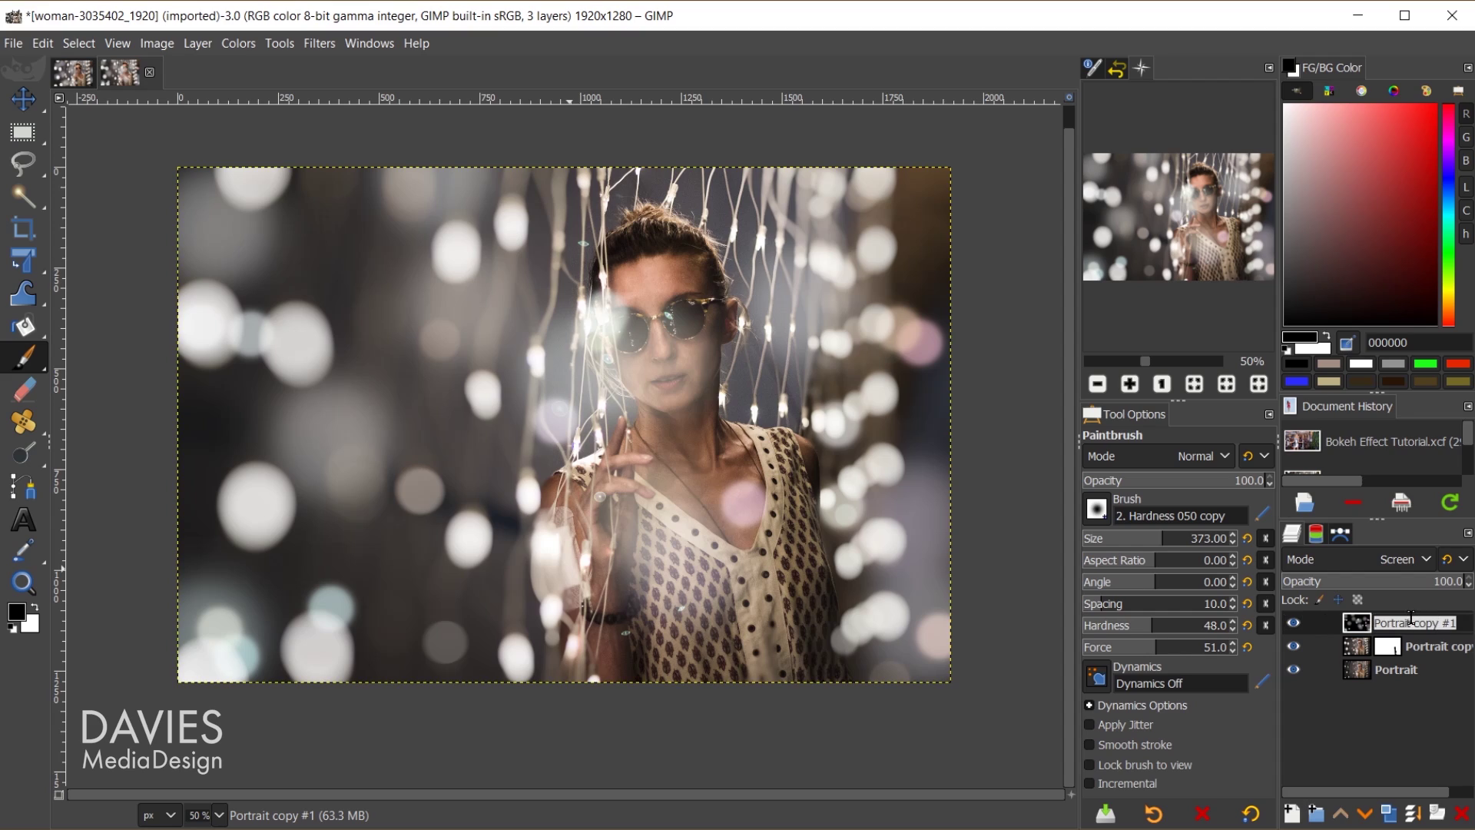
type("Bokeh")
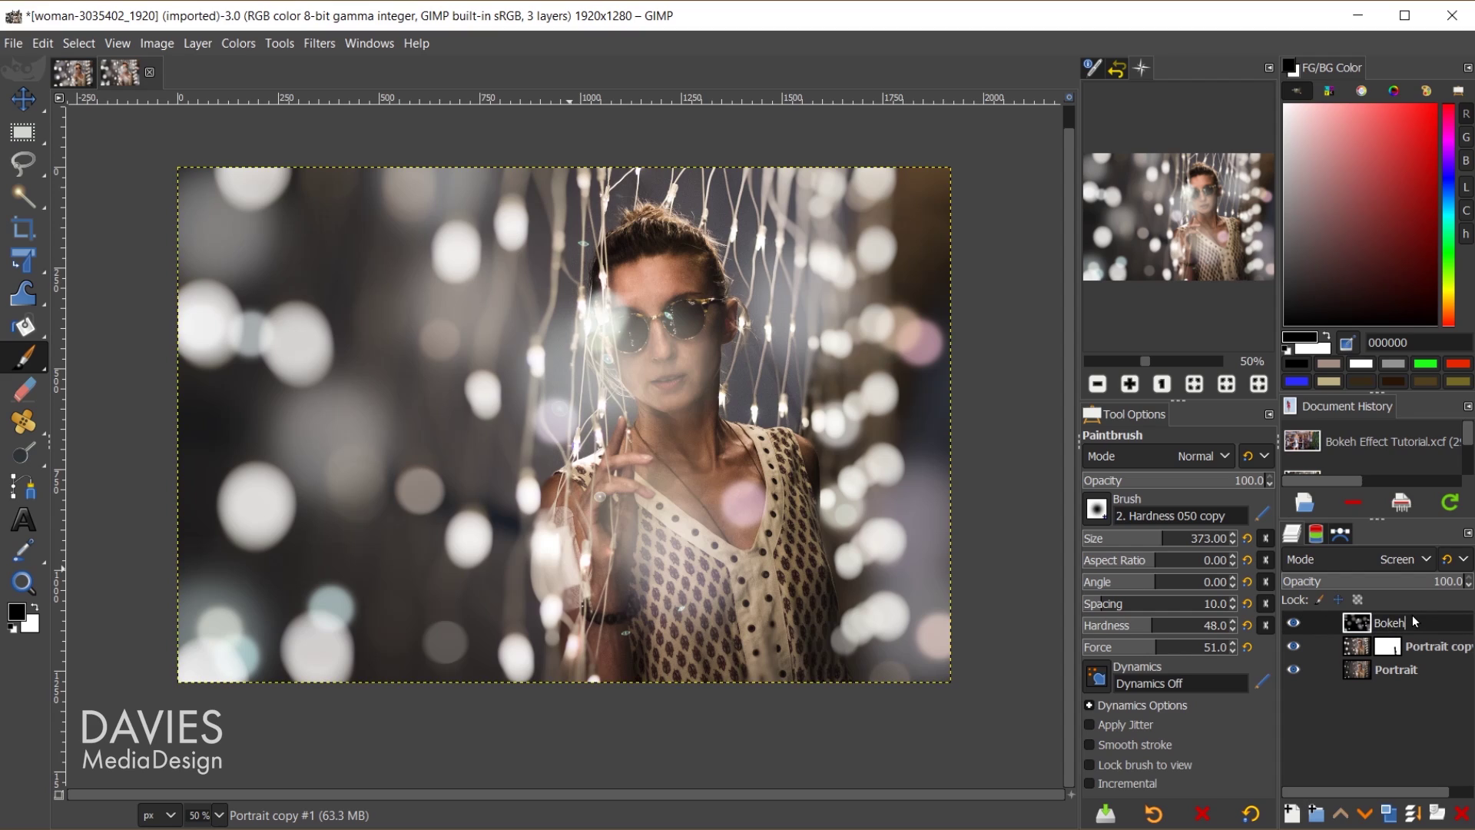
key("Return")
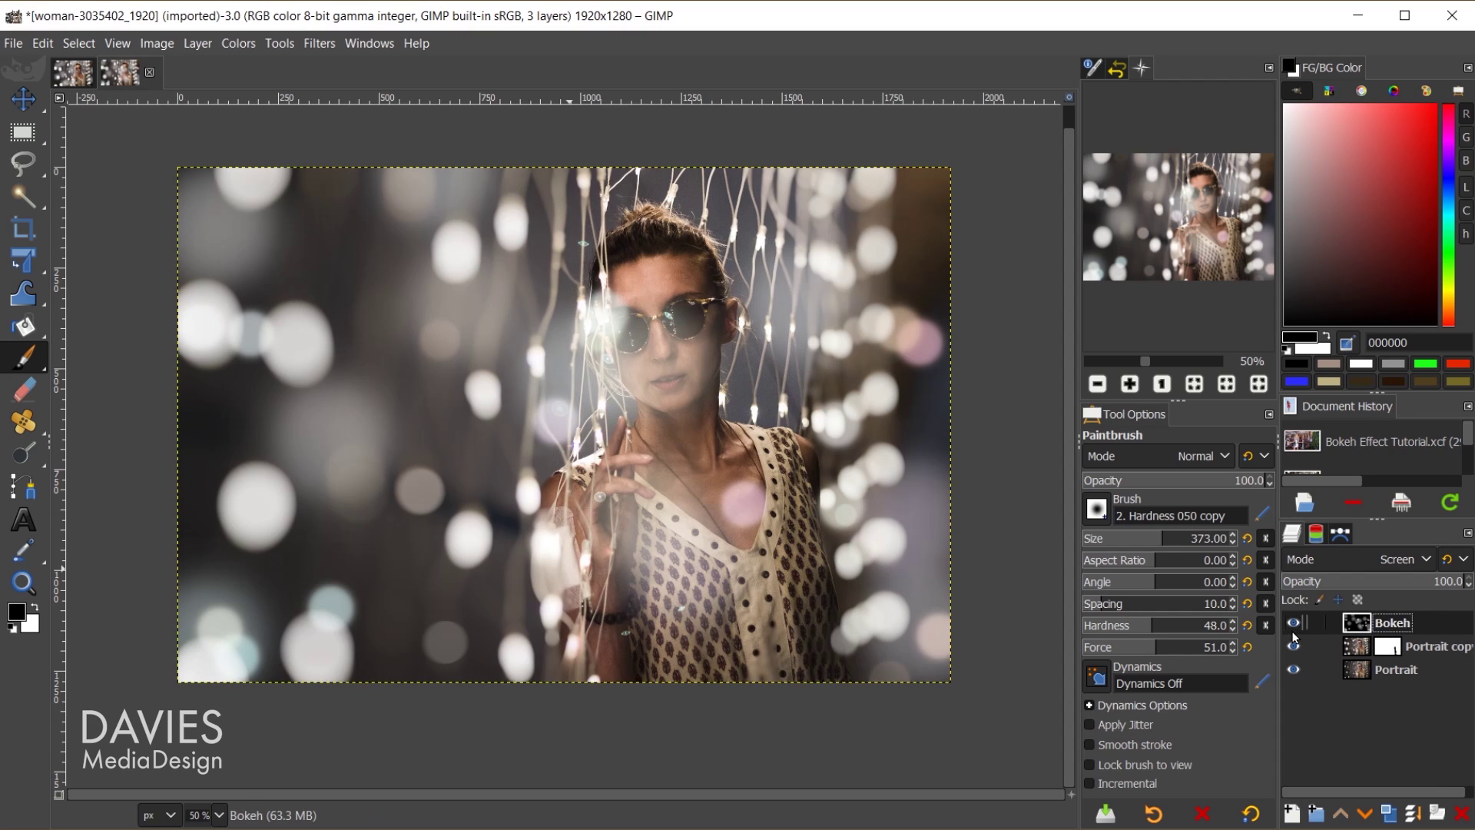
left_click(1293, 623)
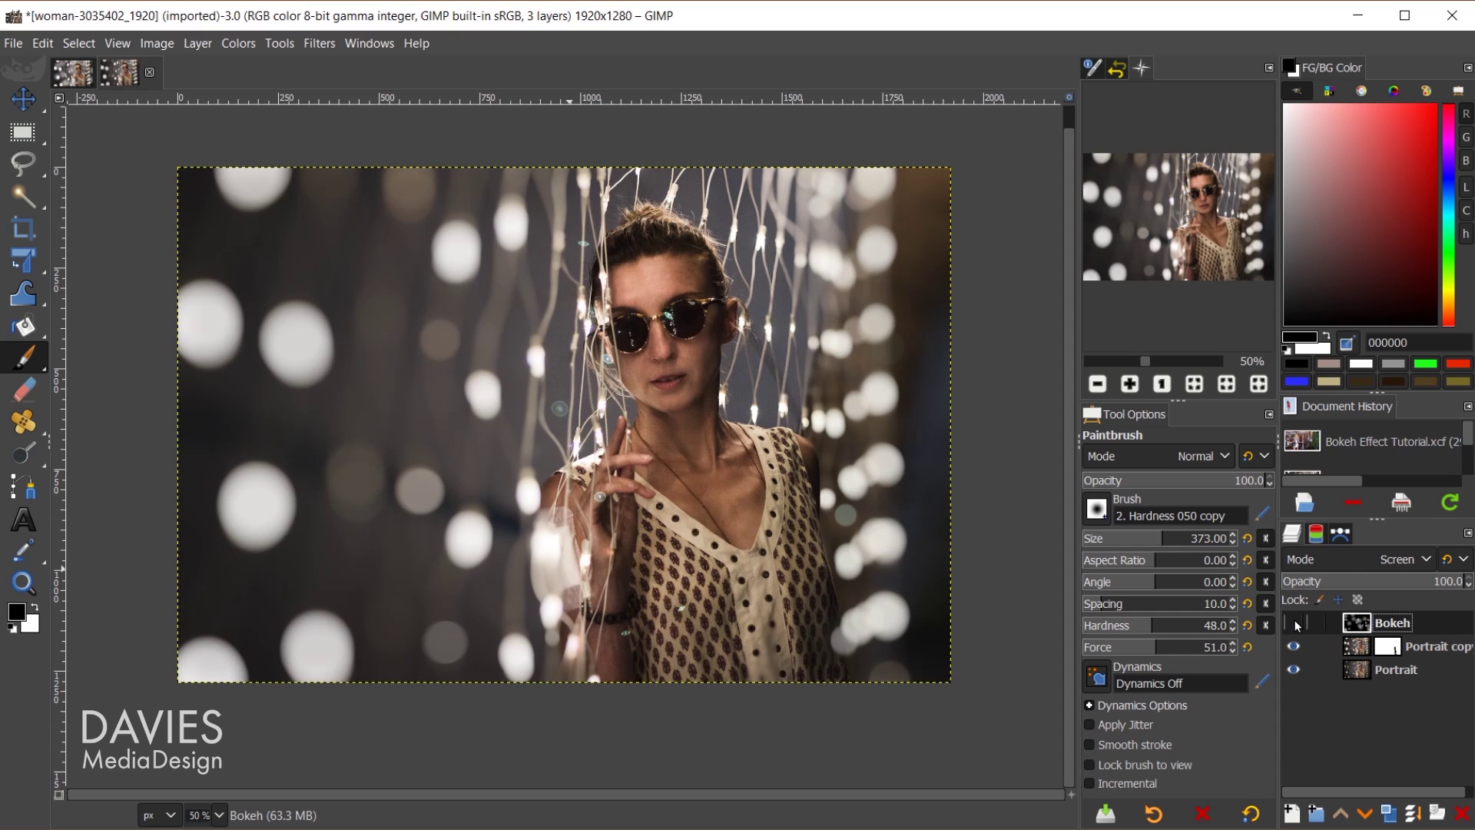
left_click(1297, 625)
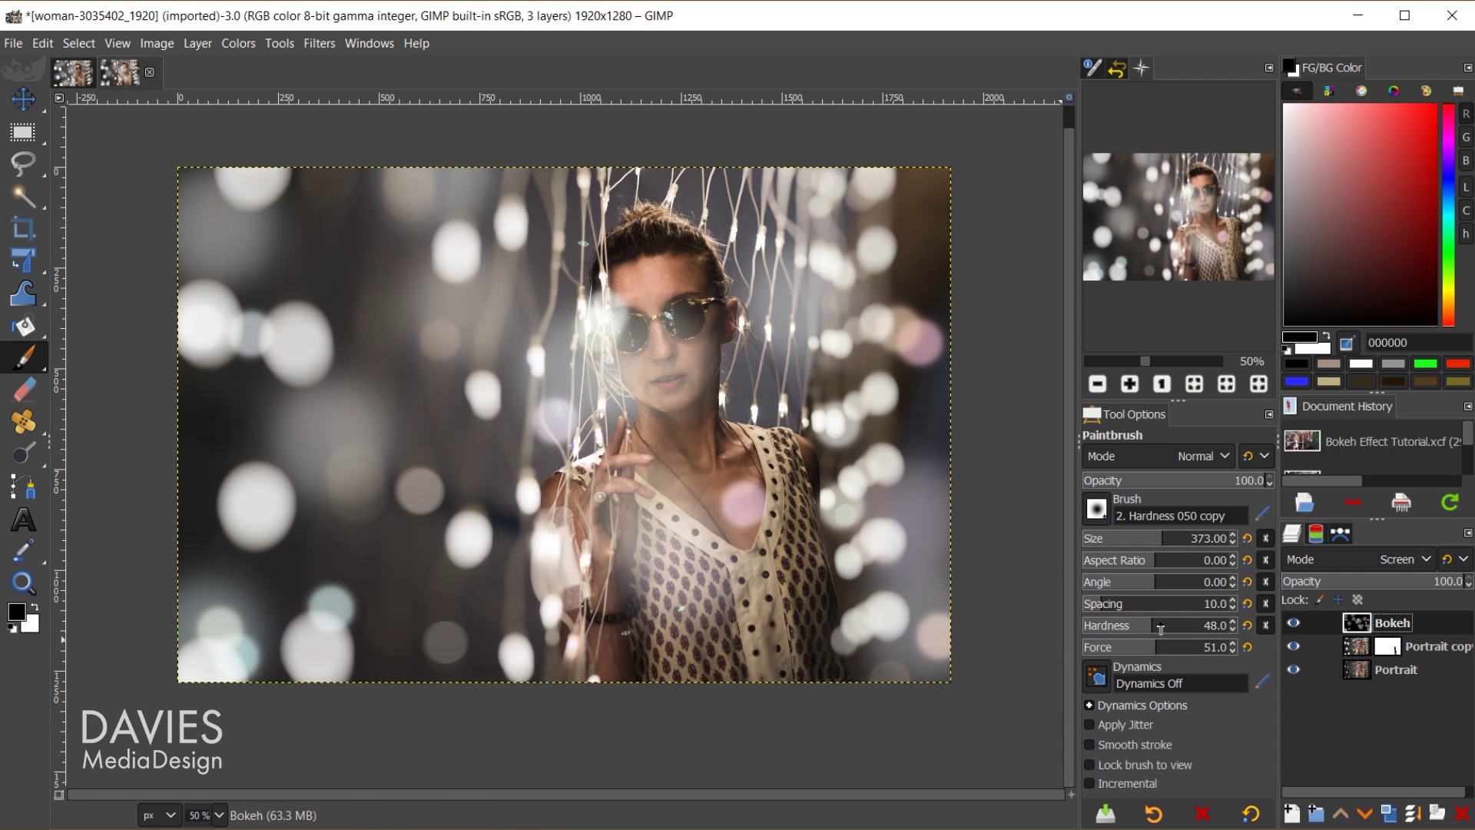
Step: Paint out the facial bokeh glare with hardness 46, then compare against the original Portrait layer
left_click_drag(1165, 626, 1151, 626)
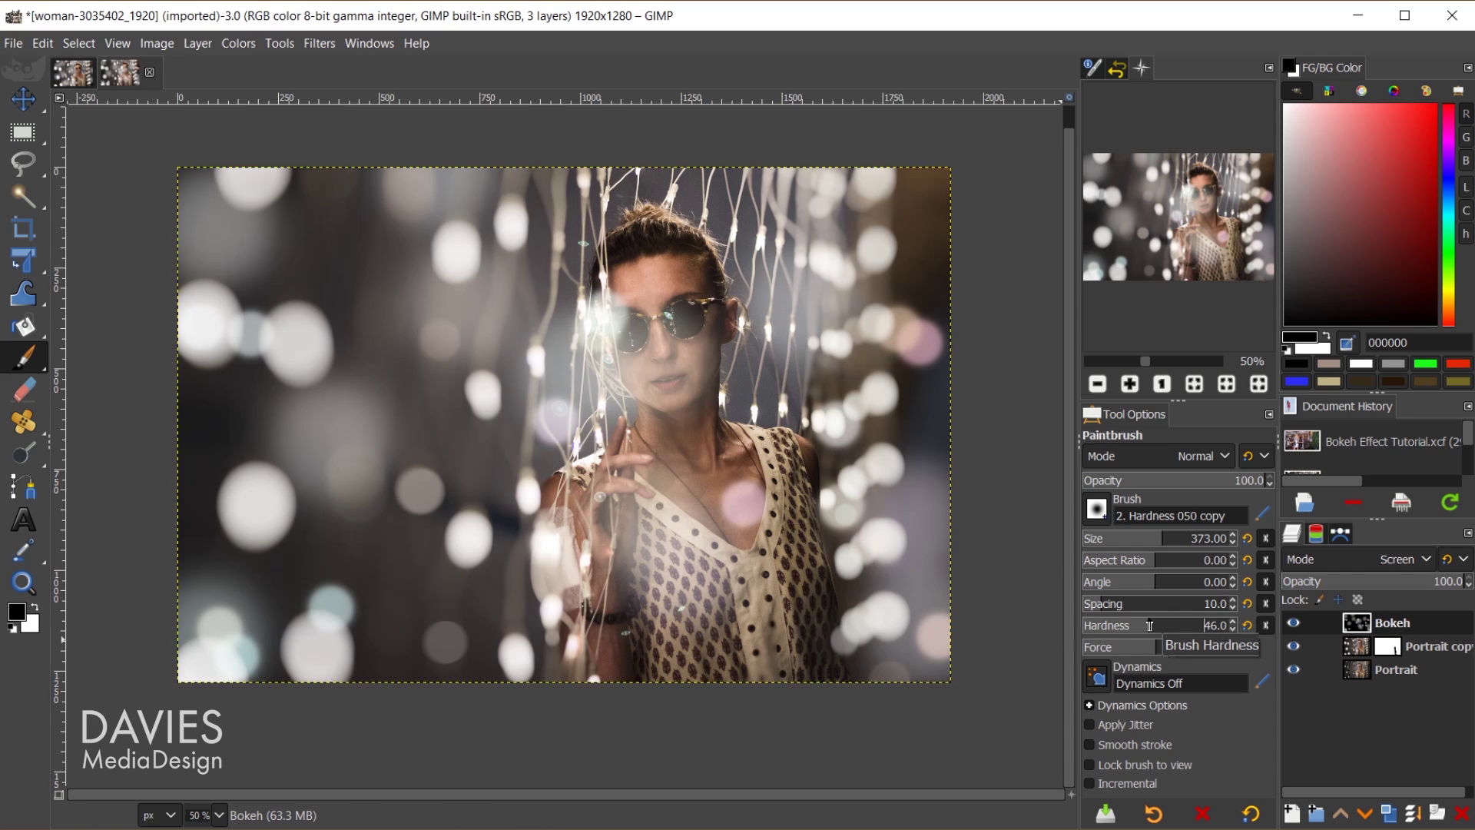
mouse_move(637, 333)
left_mouse_down()
mouse_move(670, 381)
mouse_move(669, 474)
left_mouse_up()
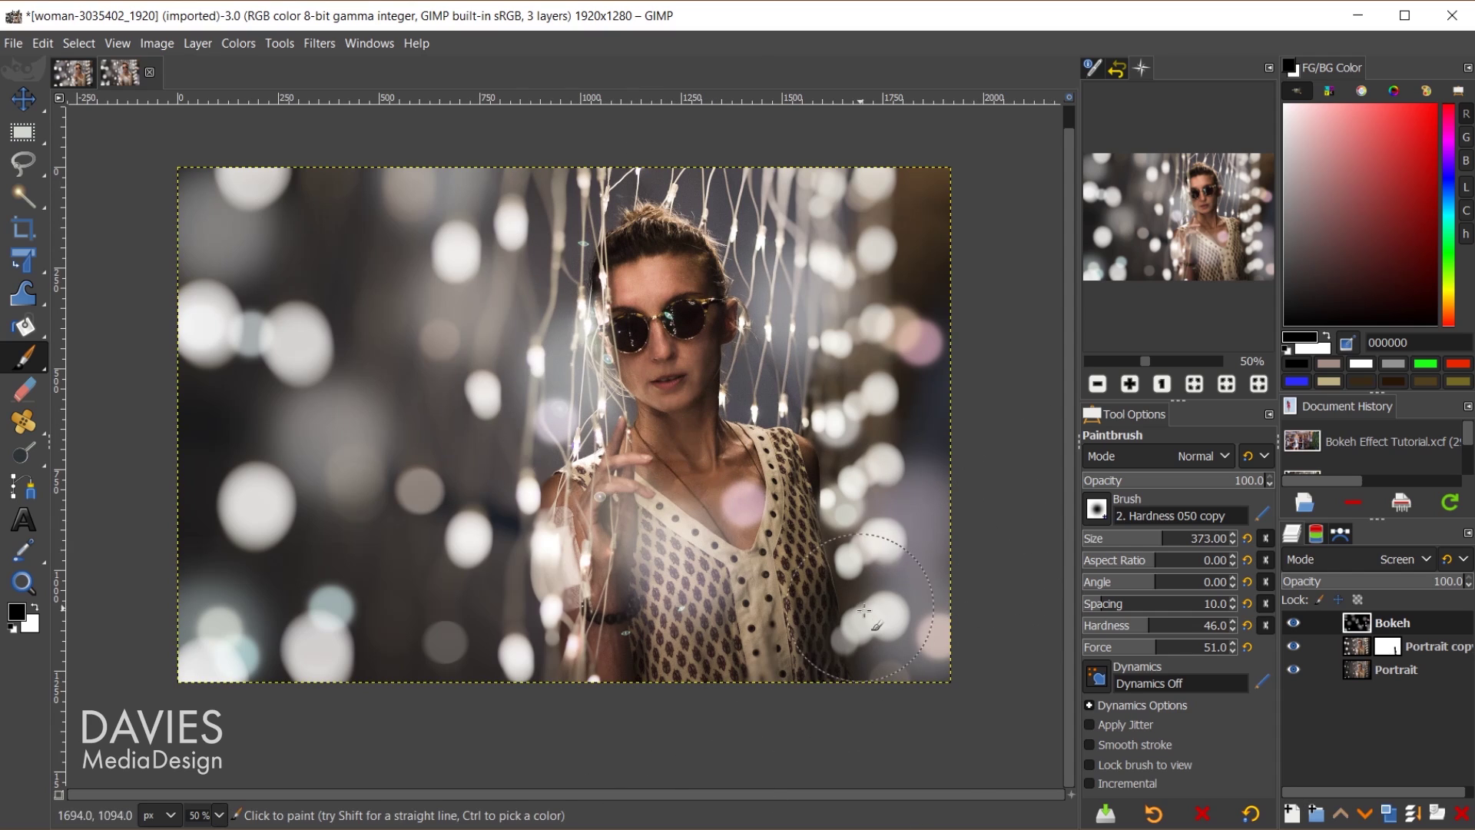
left_click(1300, 673, "shift")
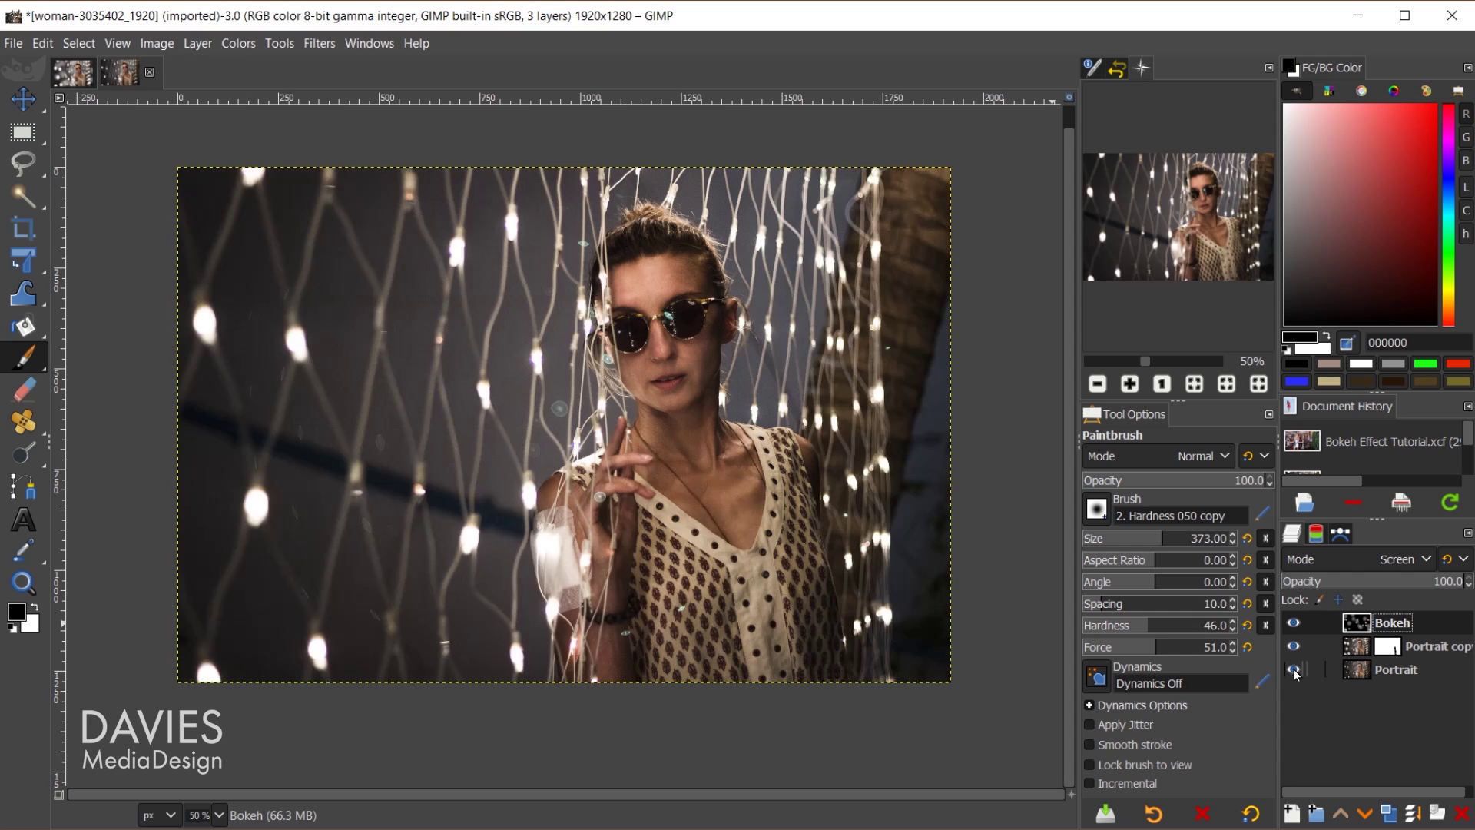
left_click(1296, 671, "shift")
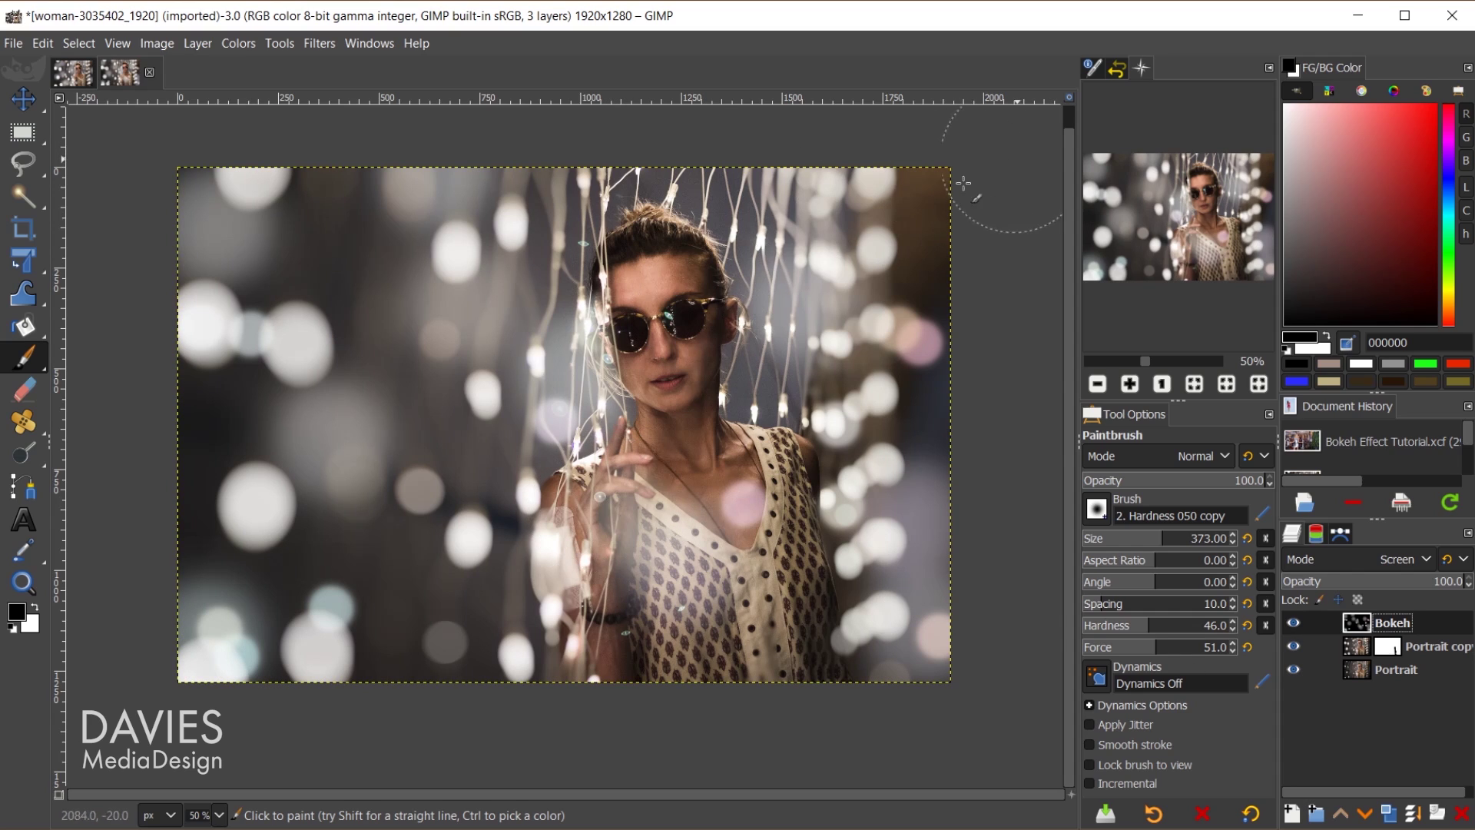